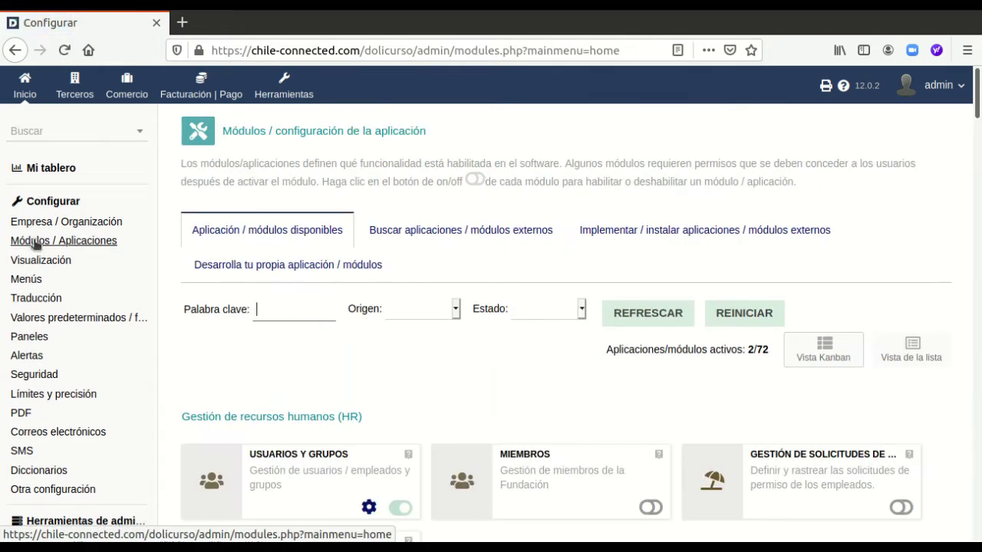
Enable the Productos module under Gestión de producto (PM) and open its configuration page.
scroll(272, 291, down, 5)
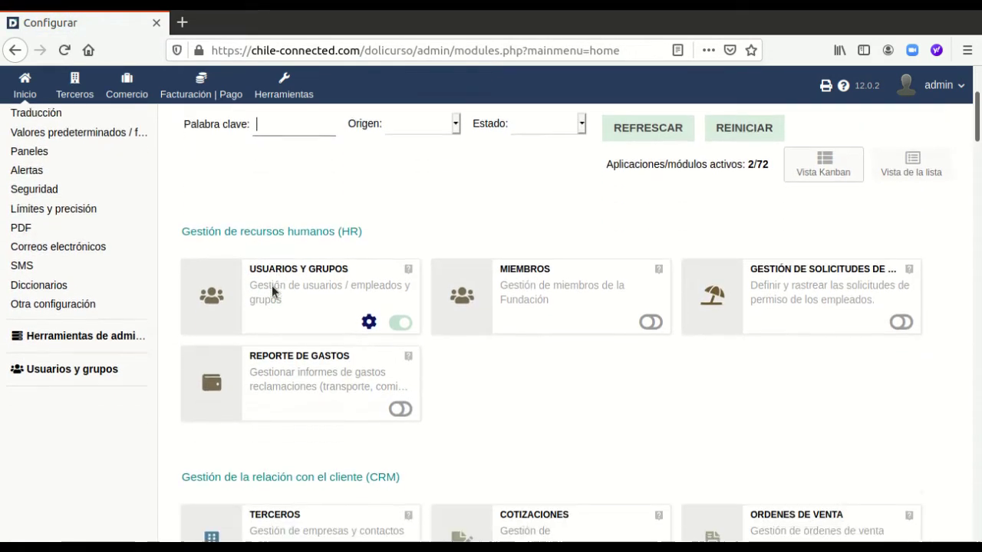
scroll(272, 291, down, 7)
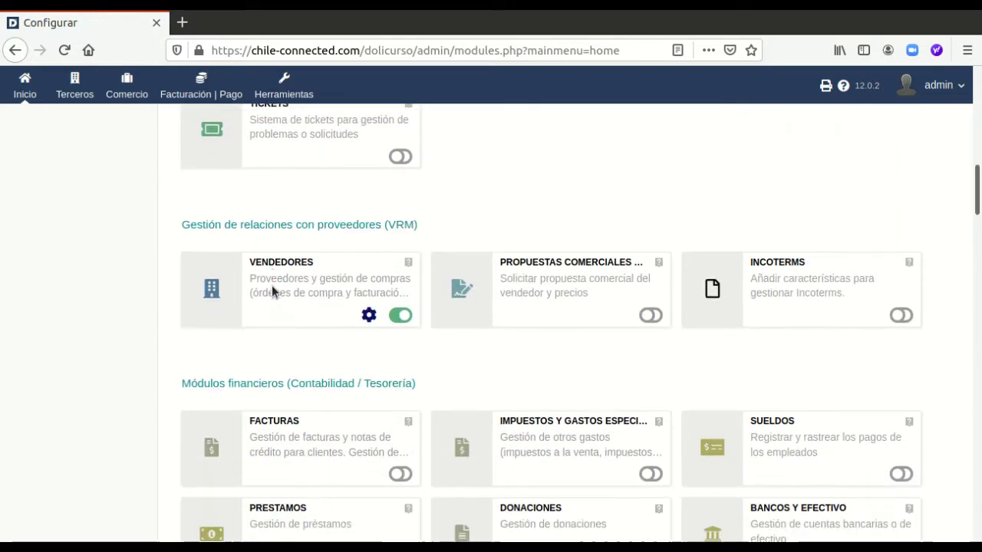
scroll(271, 287, down, 5)
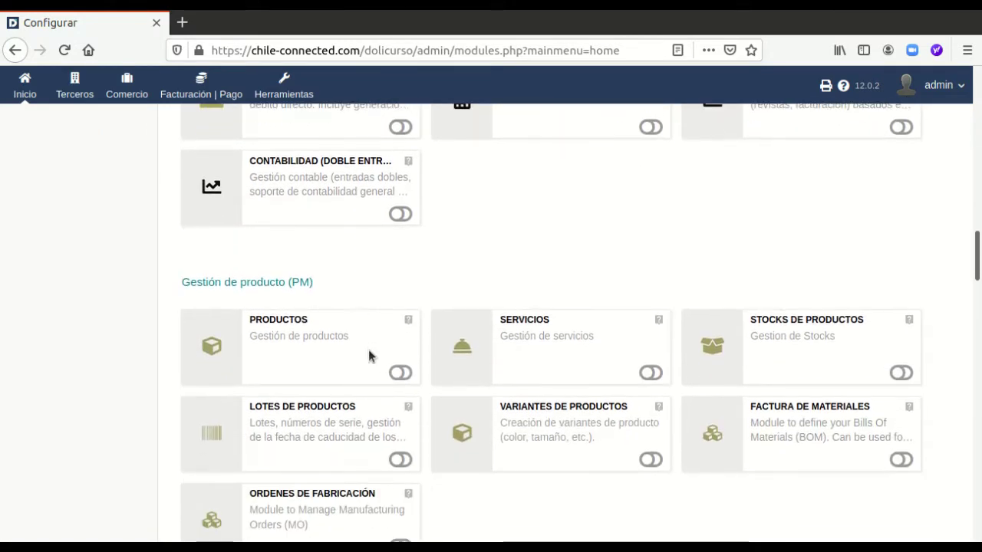
click(403, 373)
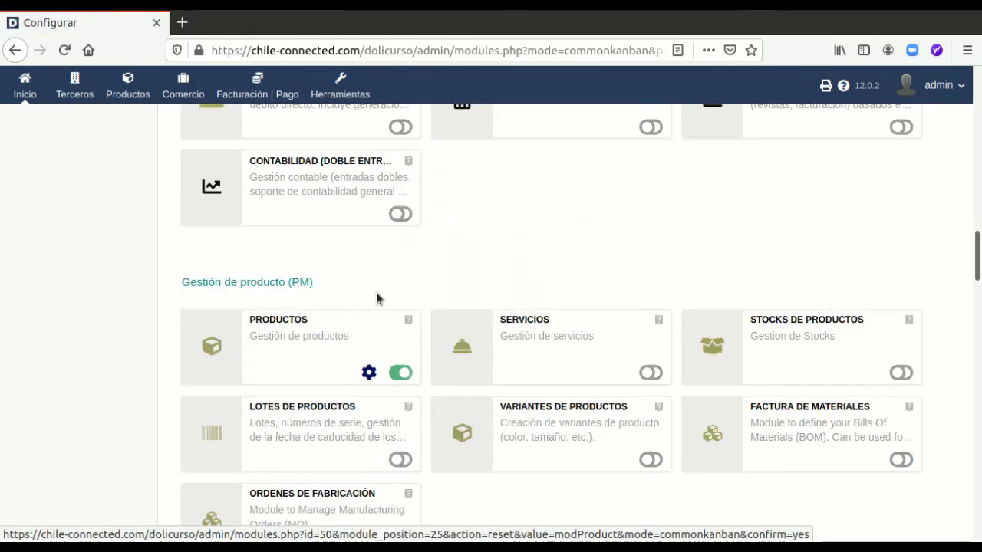
scroll(220, 154, down, 3)
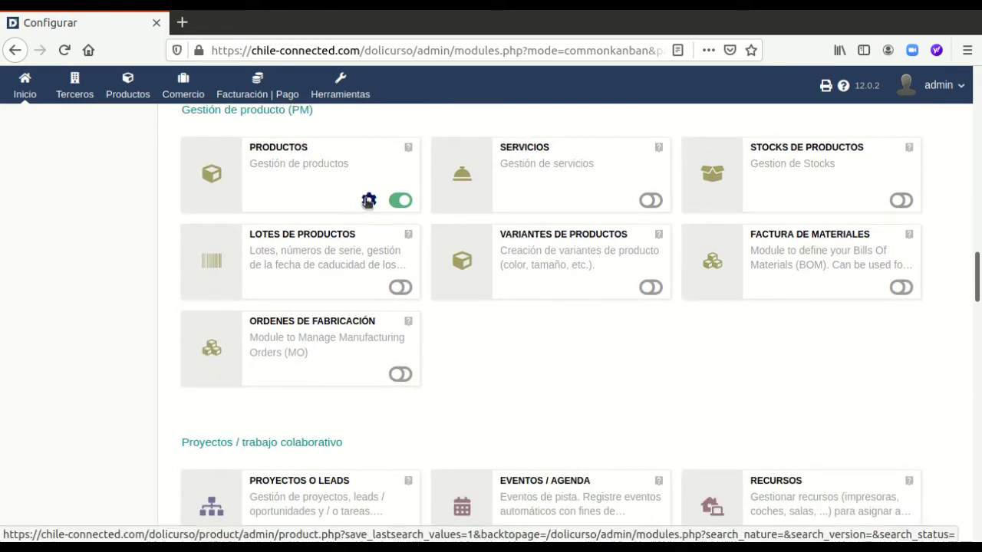
click(369, 200)
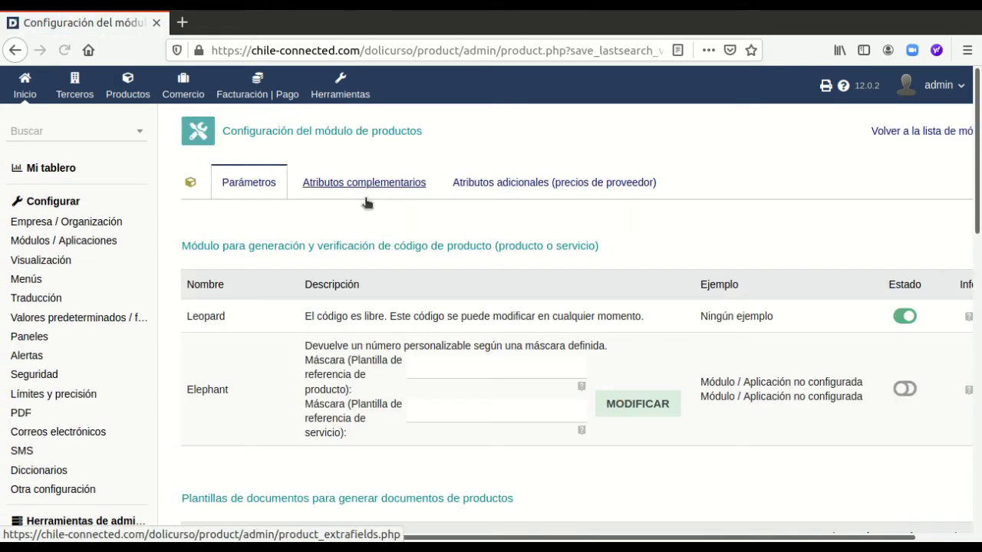
Try the Elephant product code model, and switch back to the Leopard model.
scroll(365, 202, down, 2)
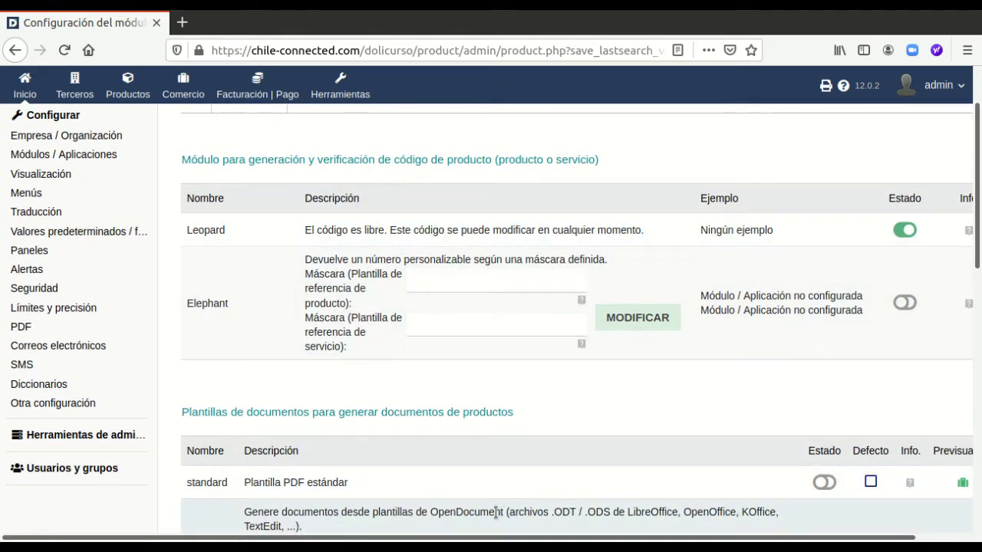
scroll(499, 540, right, 2)
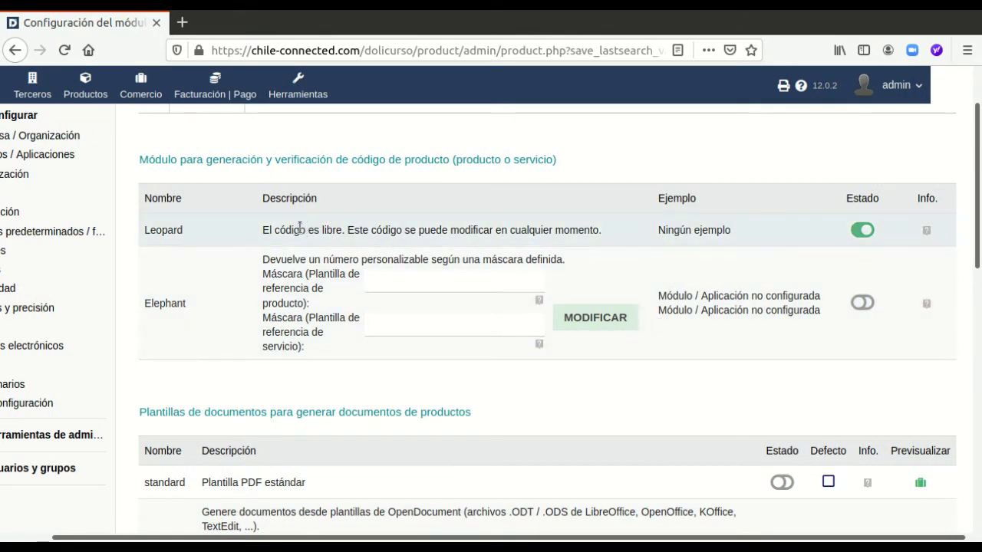
scroll(376, 244, down, 2)
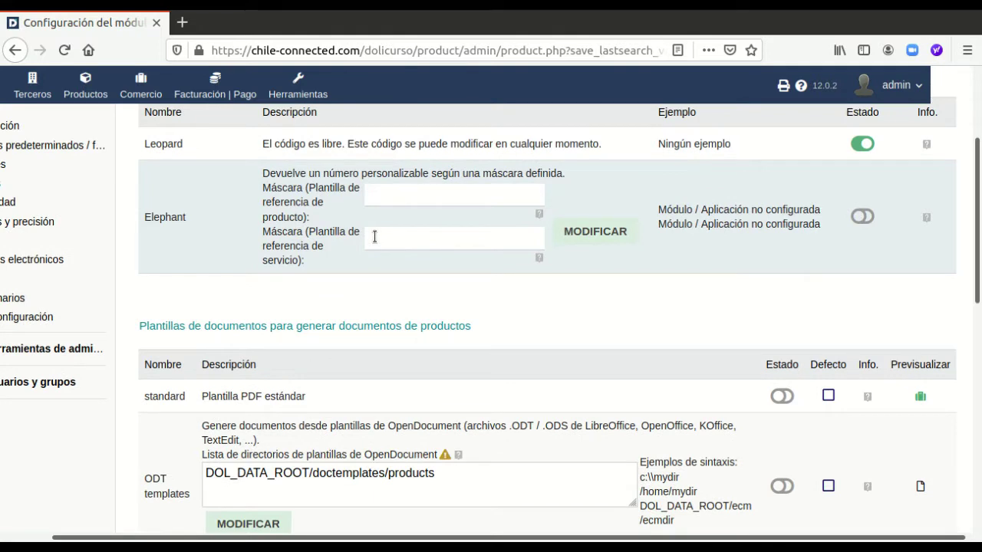
scroll(374, 237, down, 1)
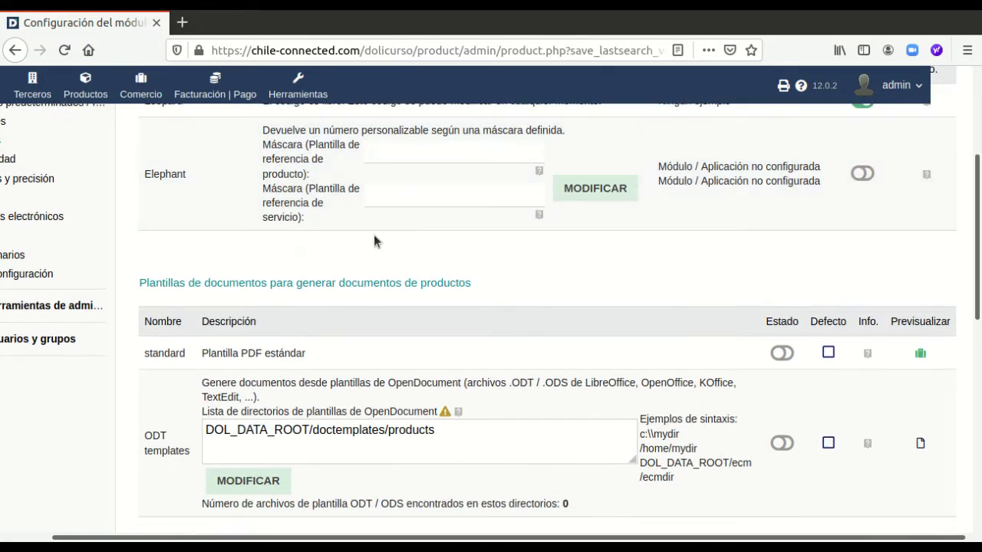
scroll(373, 235, up, 1)
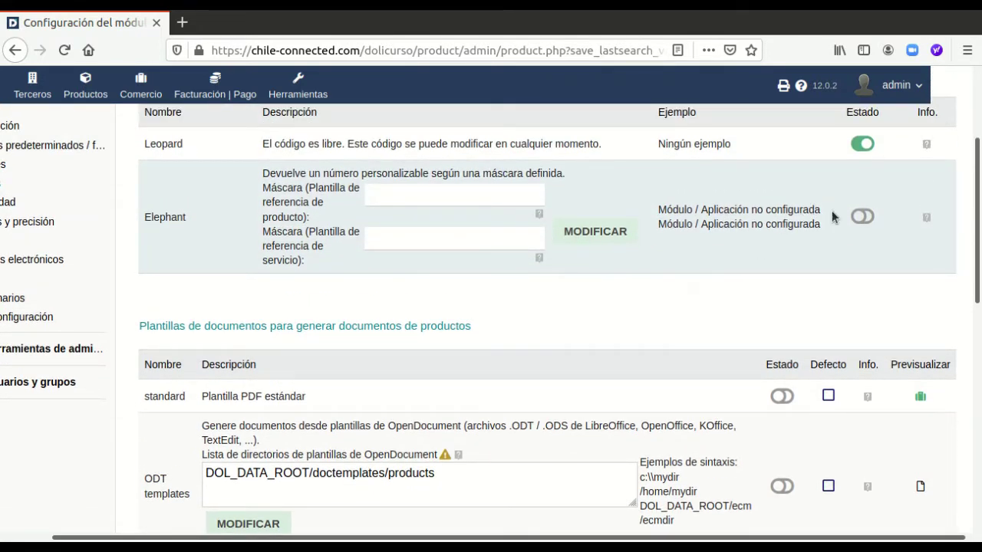
click(863, 217)
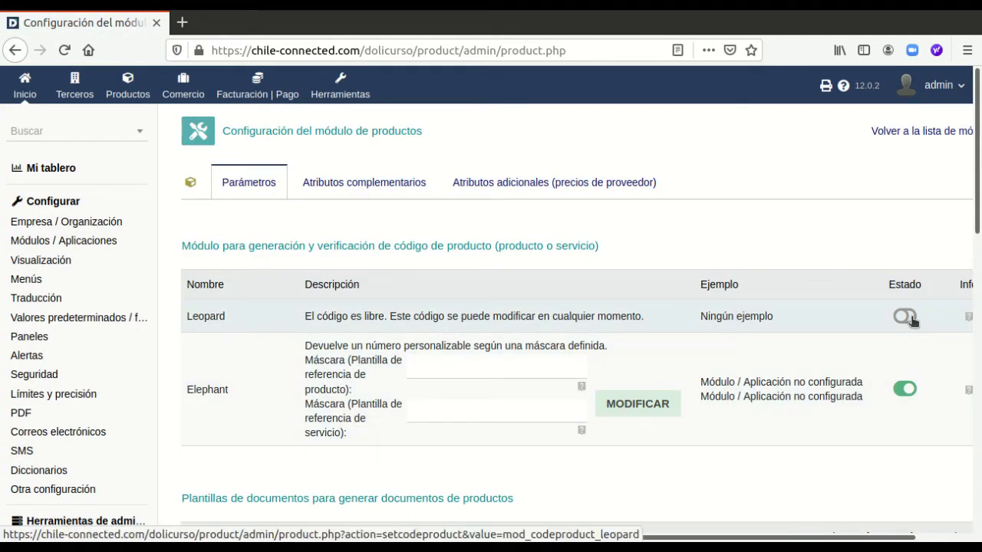
click(910, 318)
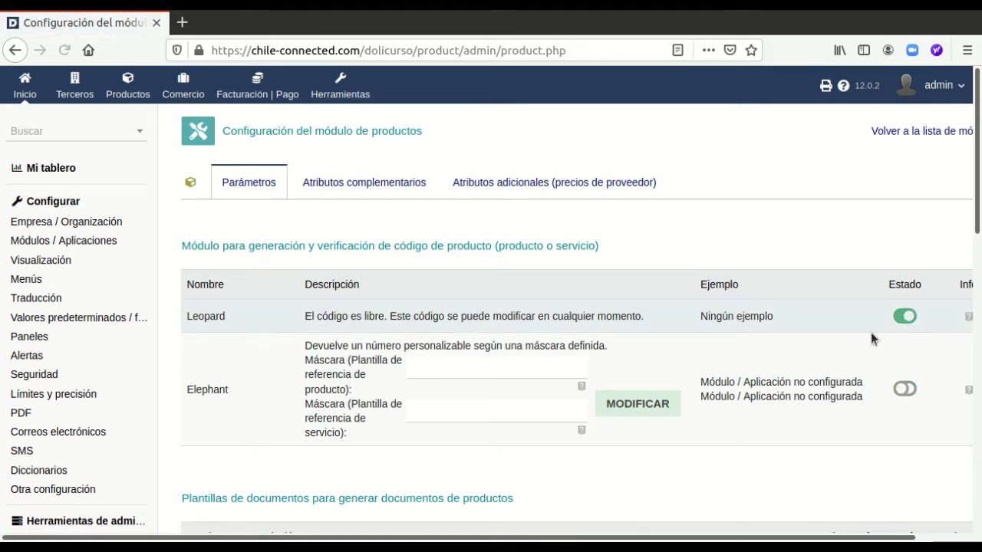
Review the product document templates and the product/service parameters, including the options for the sales price rules.
scroll(786, 349, down, 5)
scroll(786, 350, down, 1)
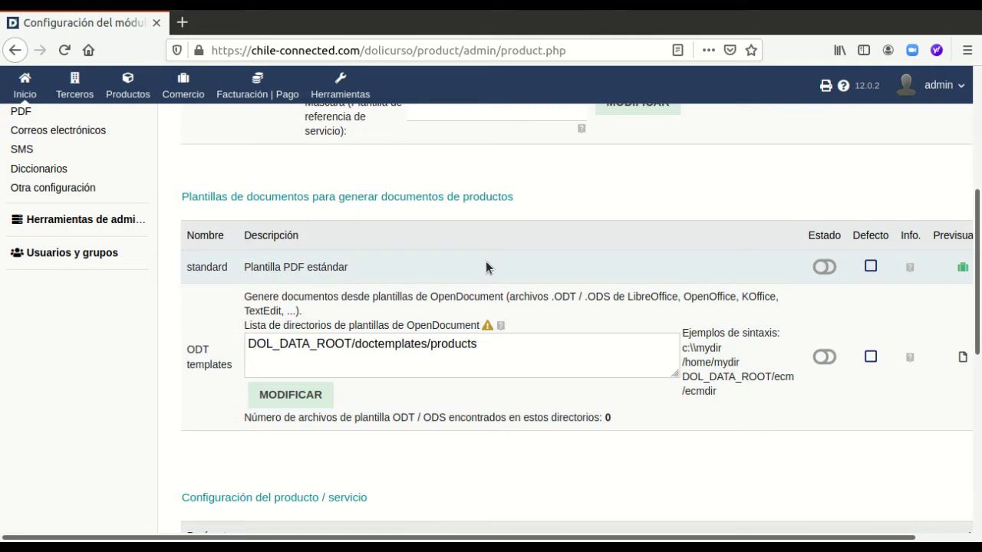
scroll(485, 261, down, 2)
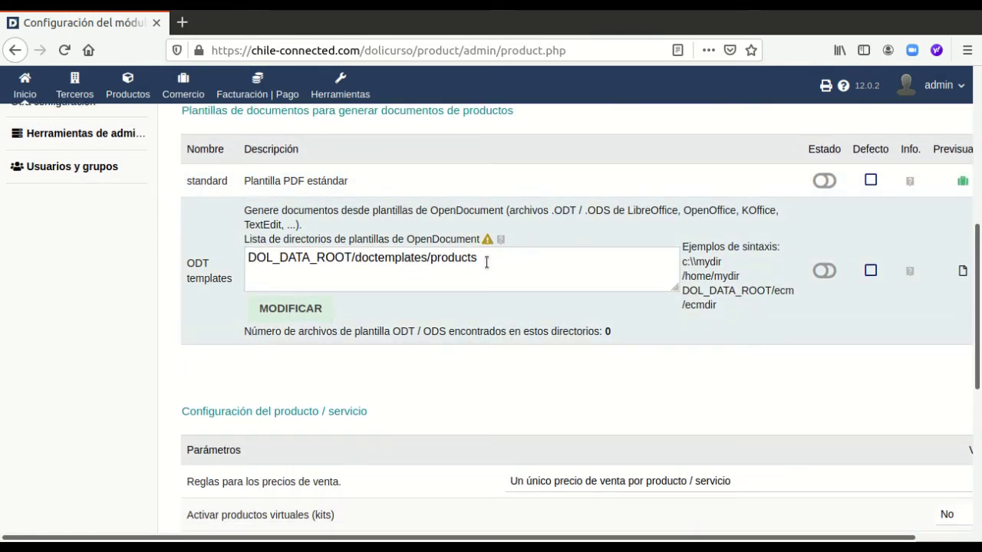
scroll(486, 262, down, 4)
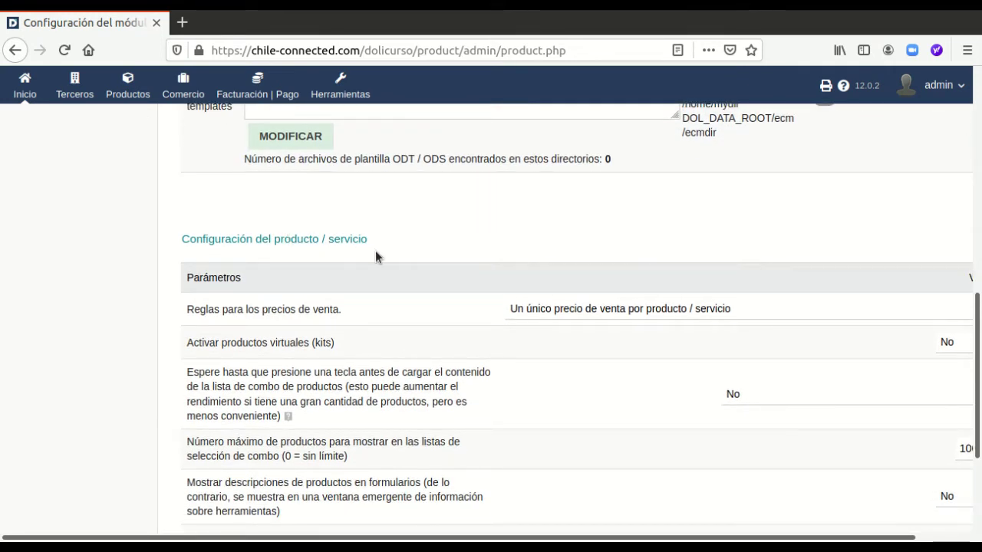
scroll(375, 251, down, 1)
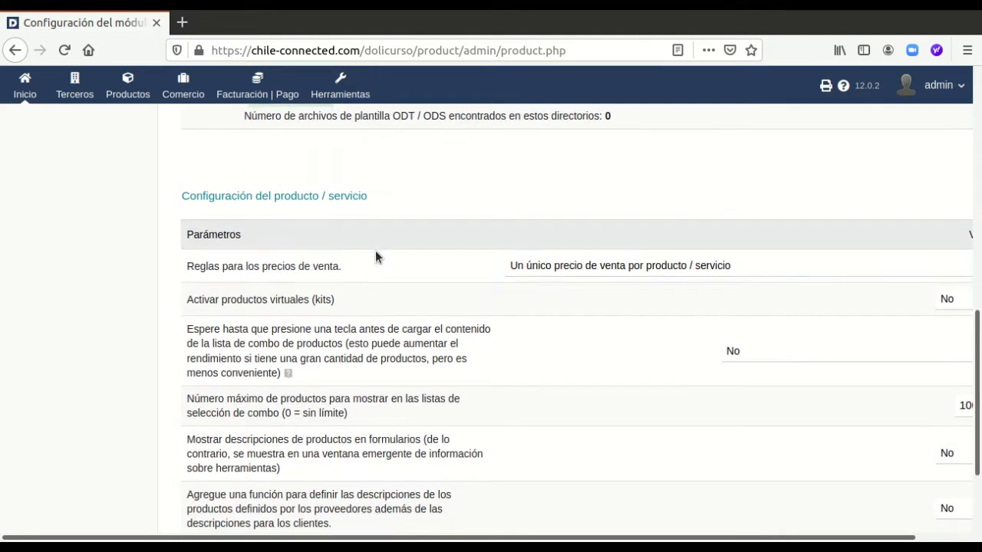
click(524, 268)
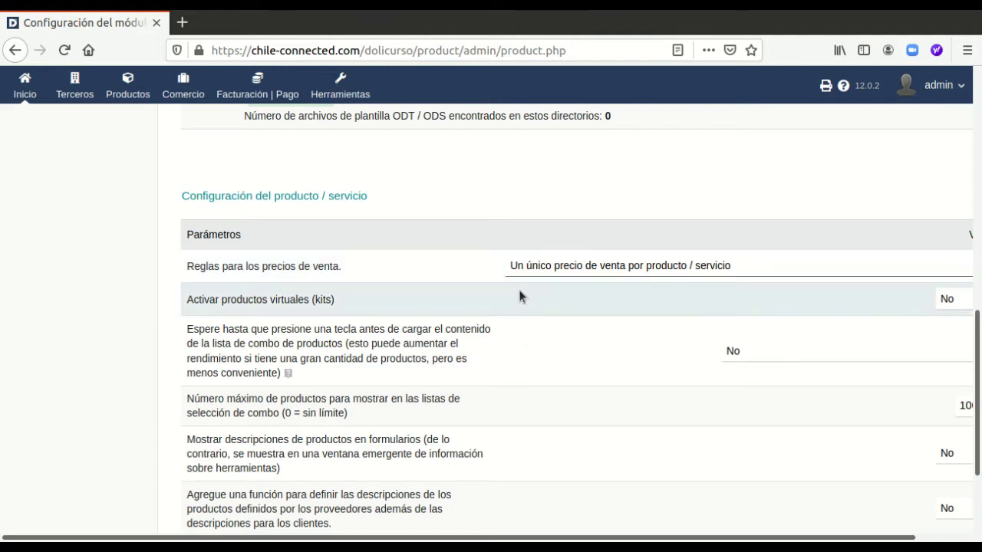
scroll(520, 287, down, 1)
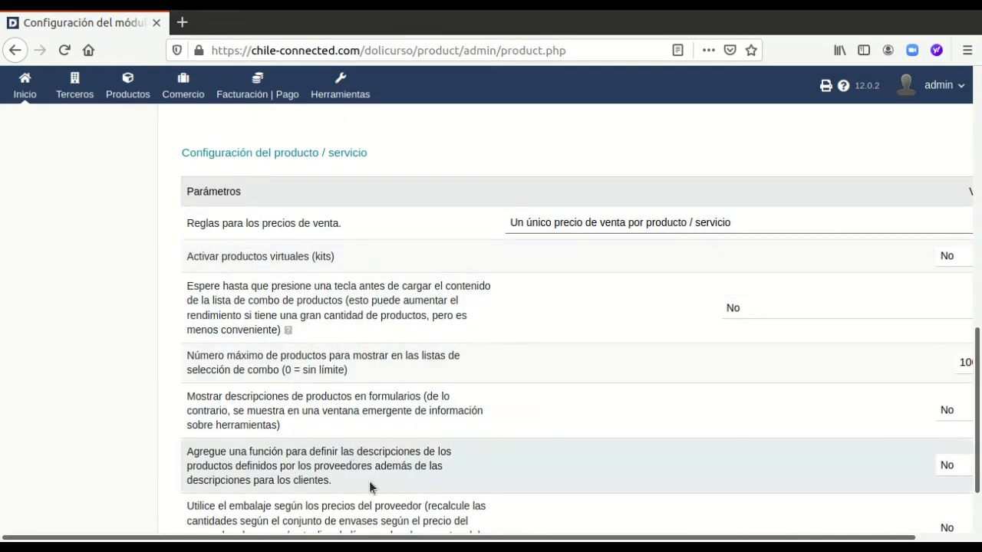
Set Activar productos virtuales (kits) to Sí and save the product/service configuration.
scroll(418, 321, right, 2)
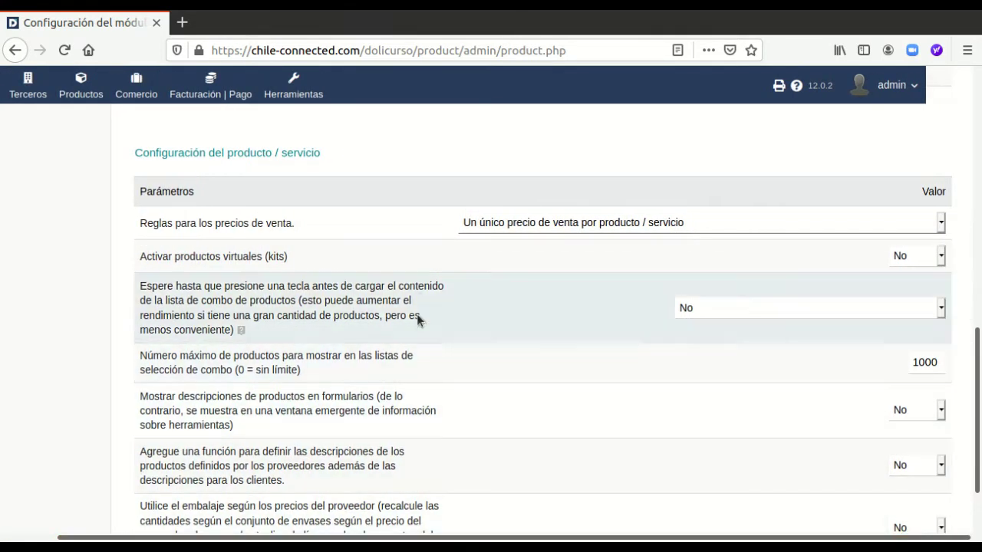
click(930, 272)
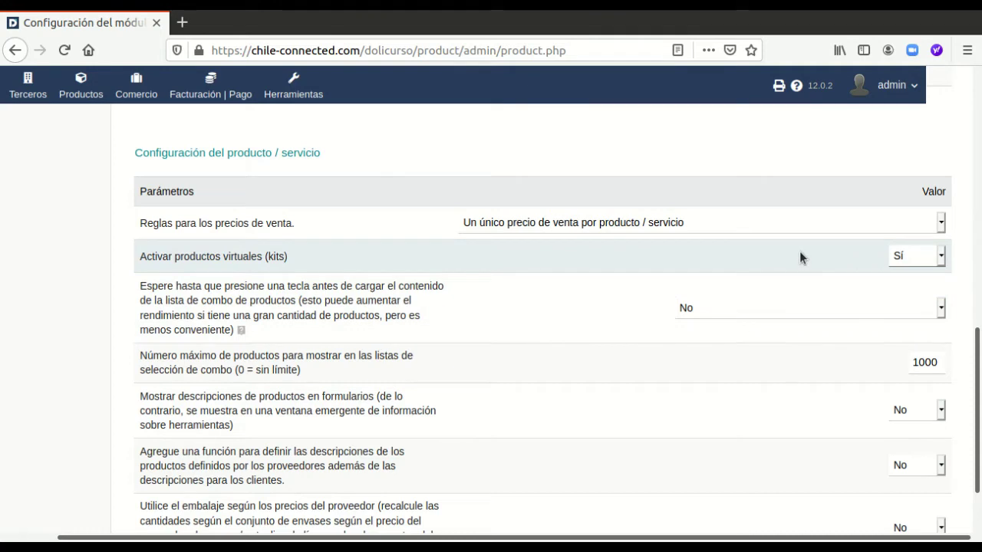
scroll(795, 257, down, 3)
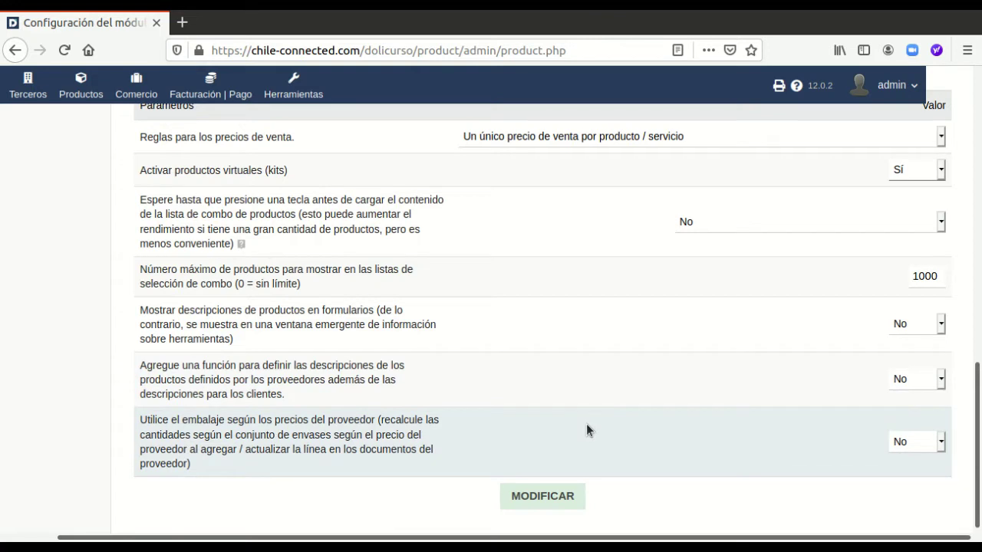
scroll(586, 429, down, 1)
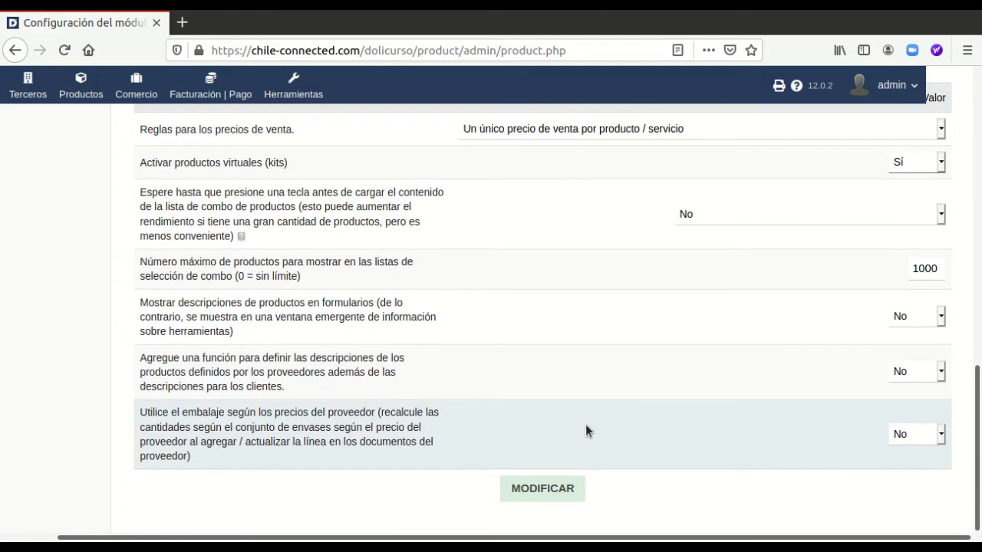
scroll(575, 361, up, 6)
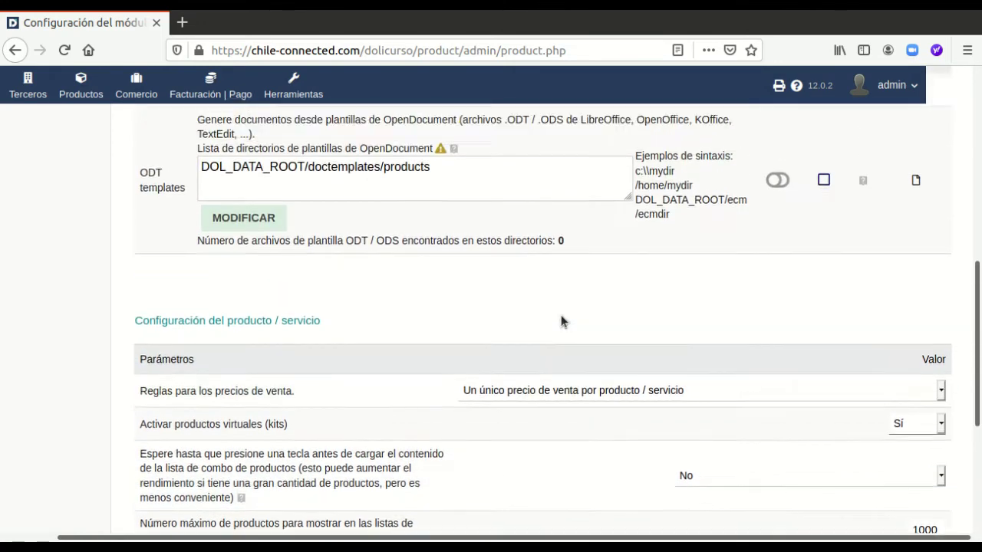
scroll(555, 334, up, 8)
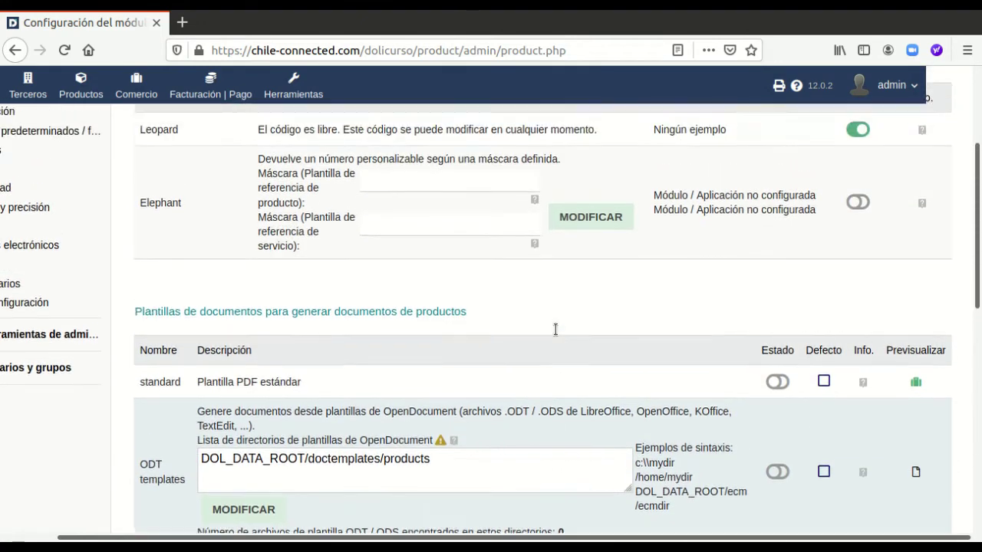
scroll(555, 334, up, 2)
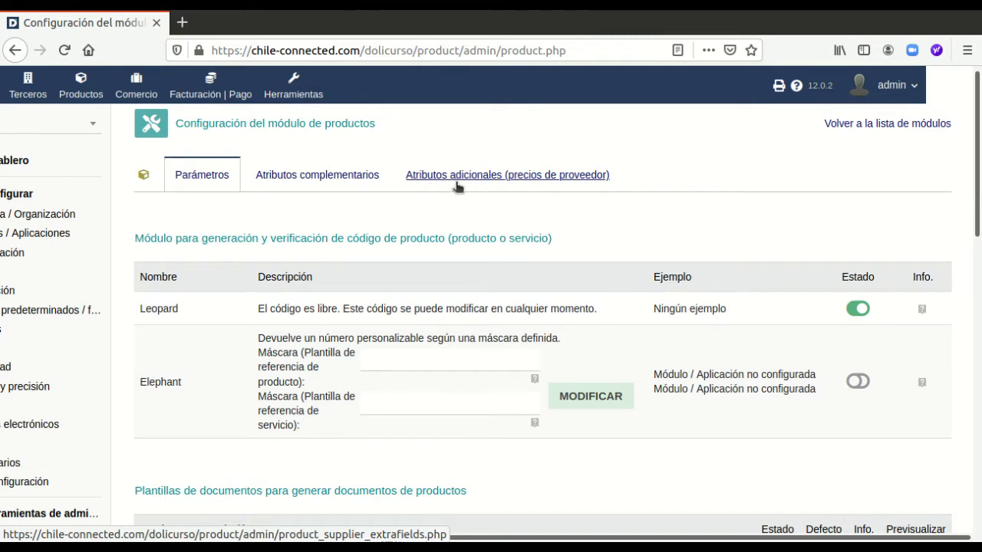
scroll(456, 186, down, 10)
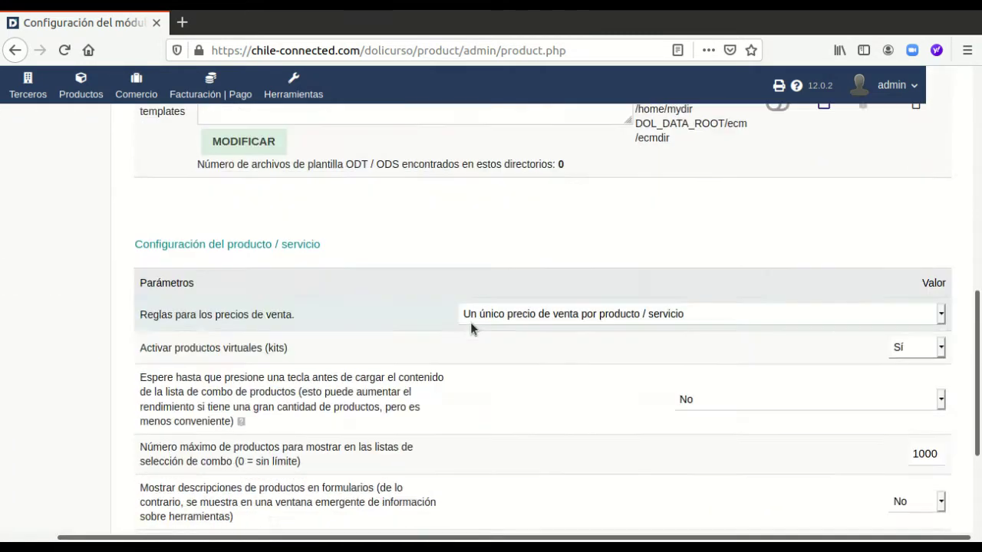
click(534, 494)
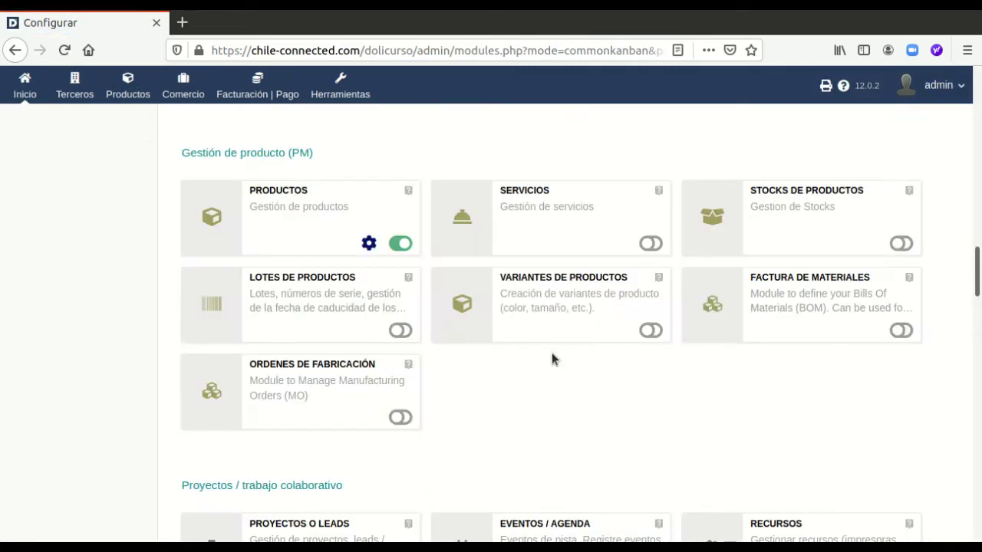
scroll(552, 353, down, 2)
scroll(551, 352, up, 3)
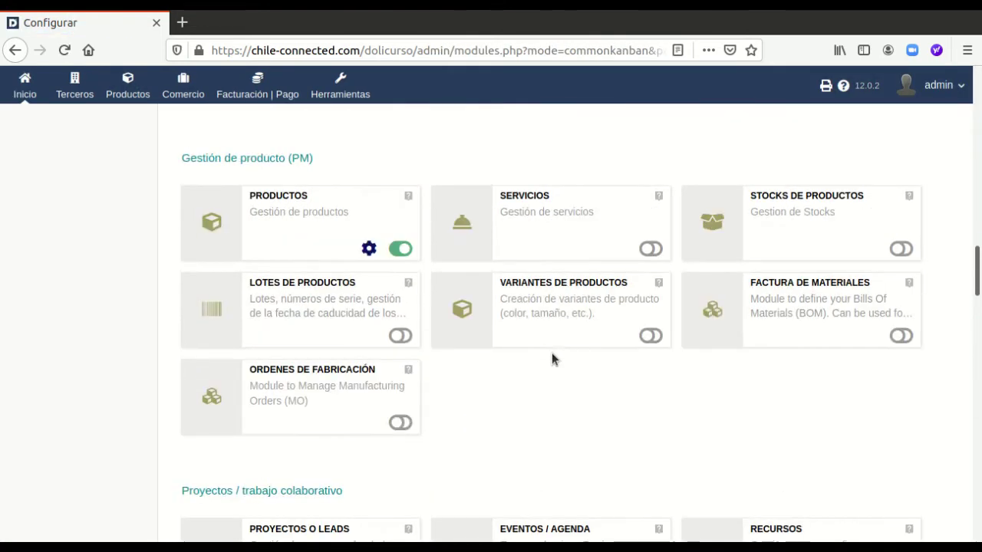
scroll(551, 353, down, 1)
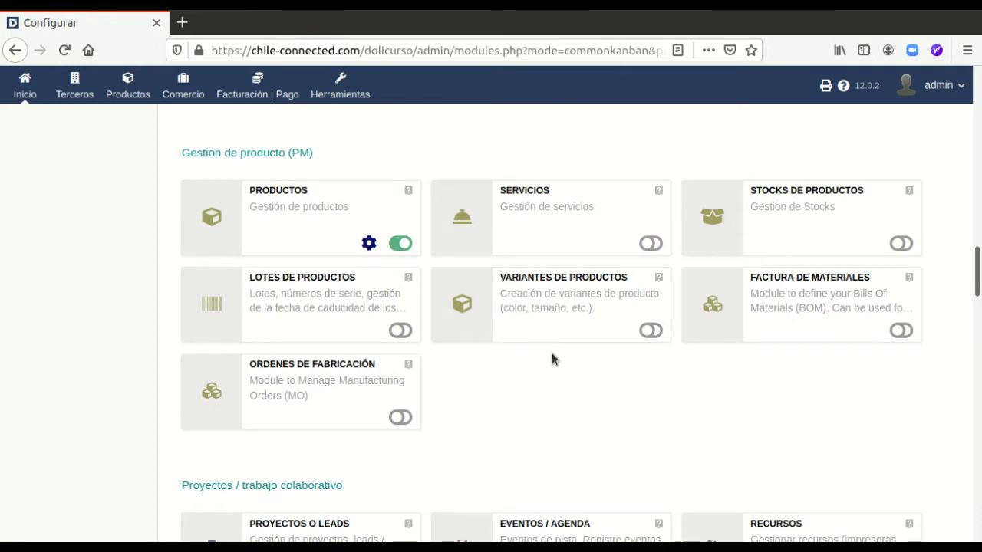
scroll(552, 357, up, 2)
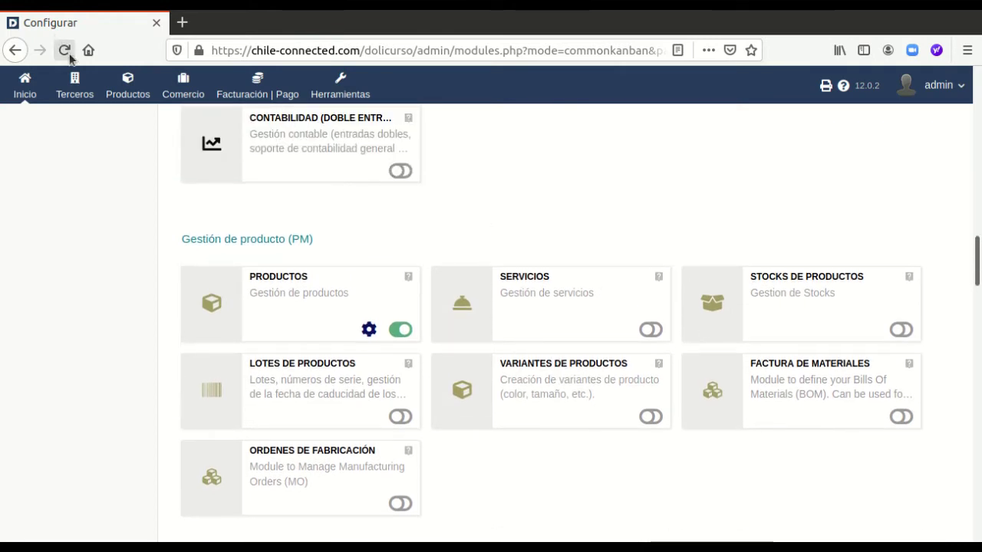
Start a new product in the product area and enter muñeca1 as its reference.
click(129, 83)
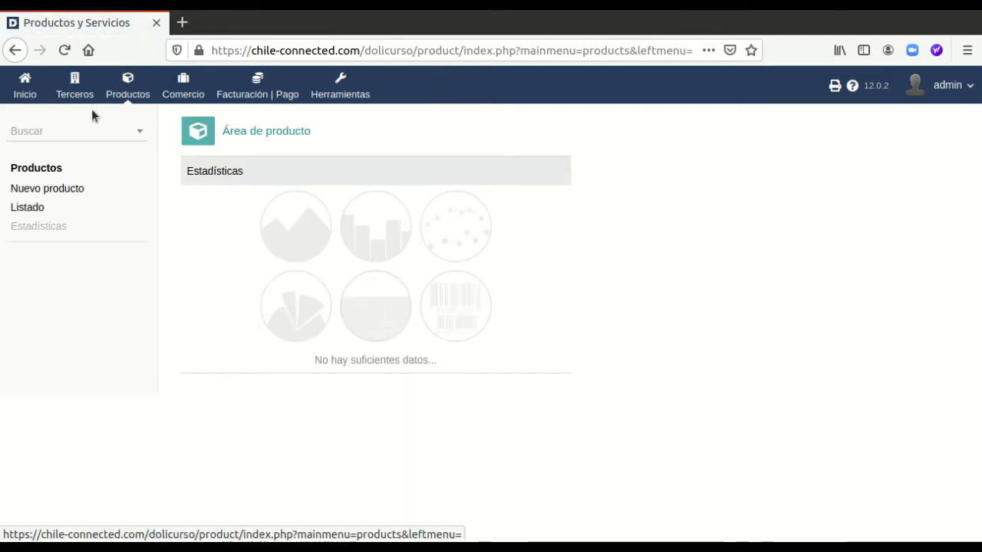
click(64, 188)
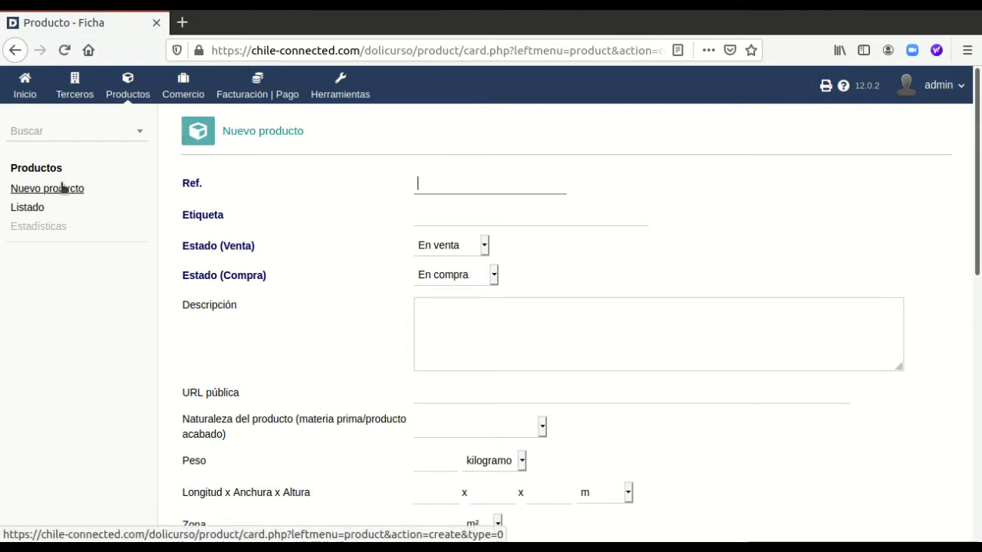
text(muñec)
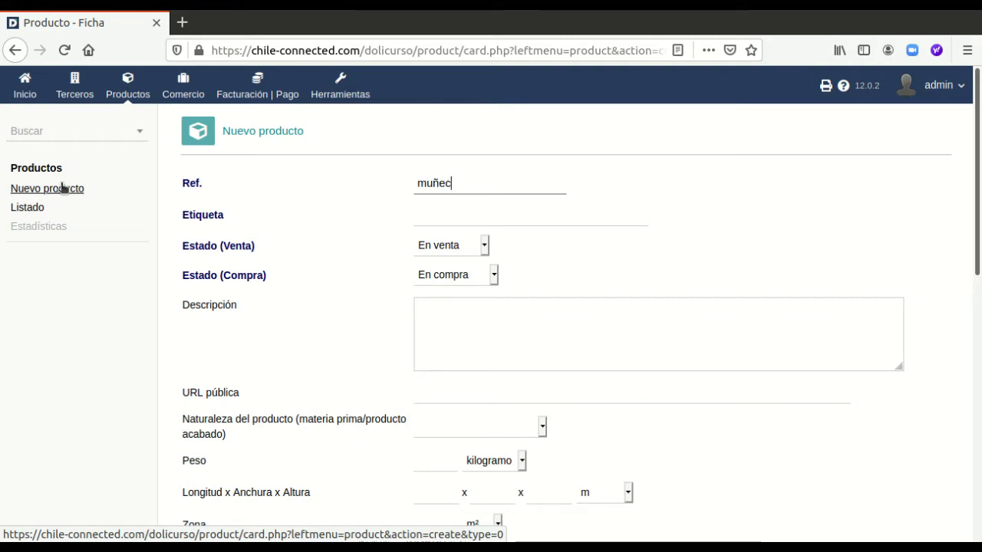
text(a1)
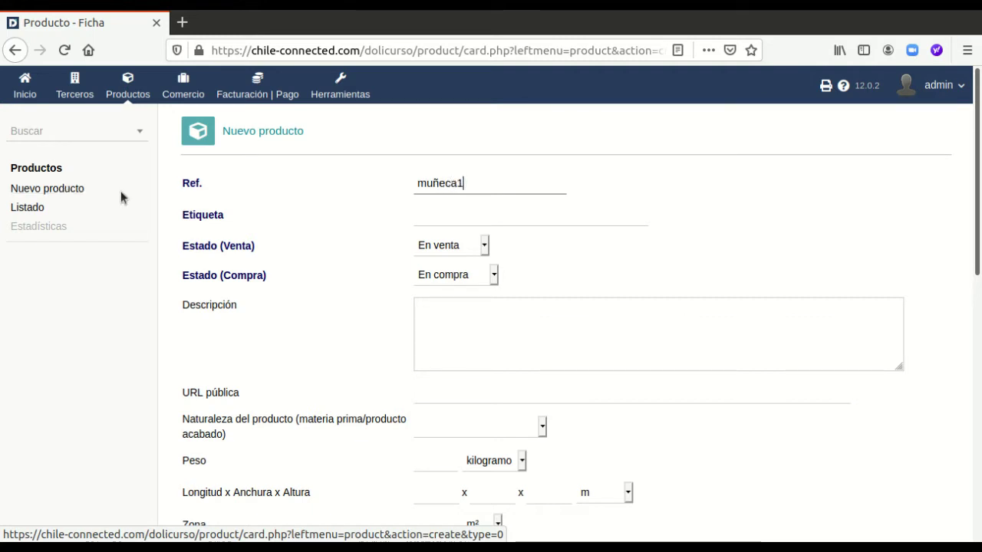
Enter Muñeca Alice as the label (Etiqueta) of the new product.
click(456, 221)
text(M)
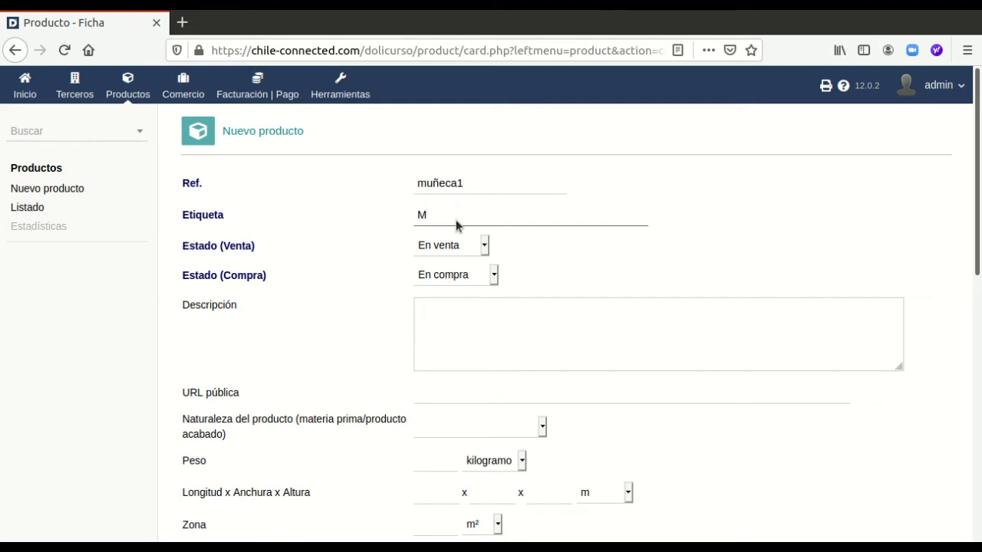
text(uñeca Alic)
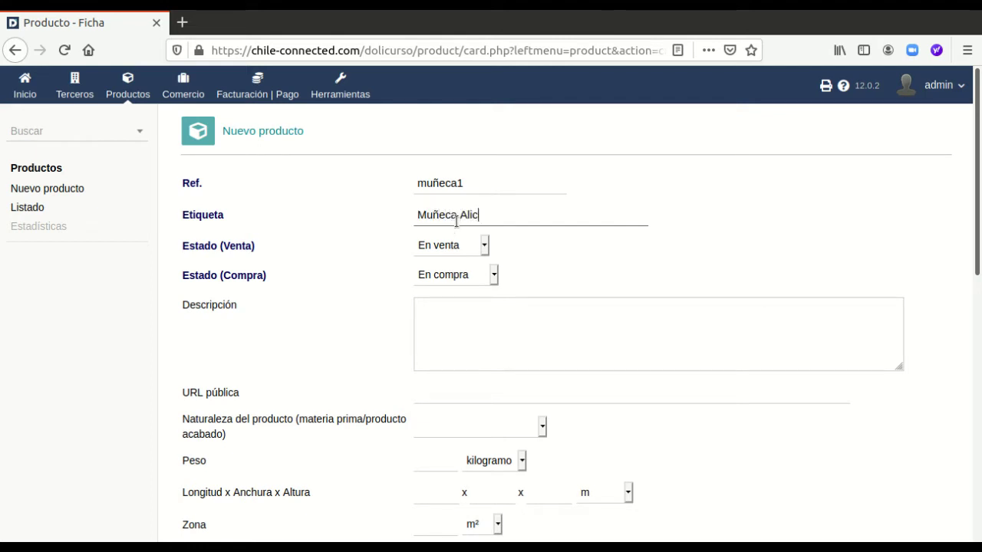
text(e)
Review the remaining fields of the new product form, including the dimensions, country of origin, note, sale prices, tax rate and accounting codes.
scroll(464, 230, down, 1)
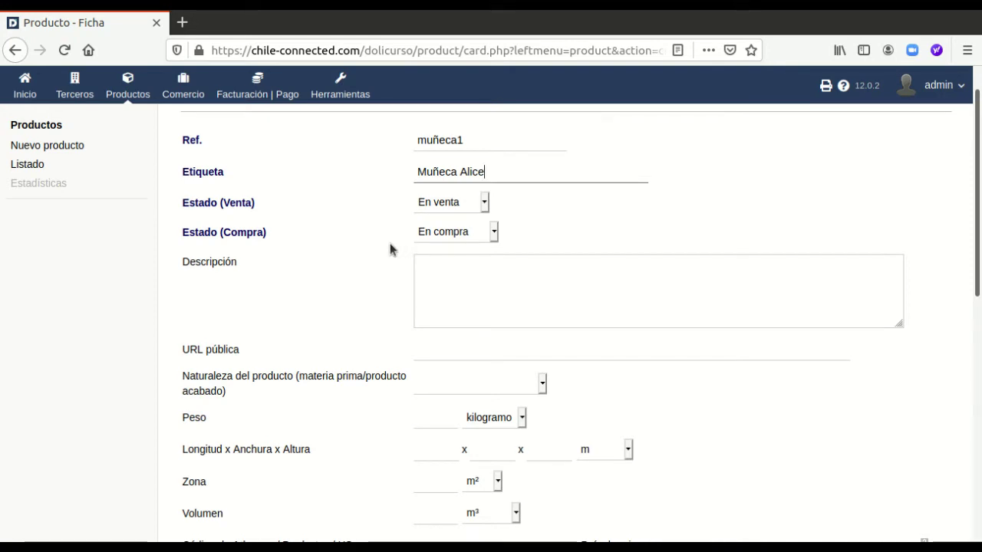
scroll(389, 244, down, 2)
scroll(388, 244, down, 1)
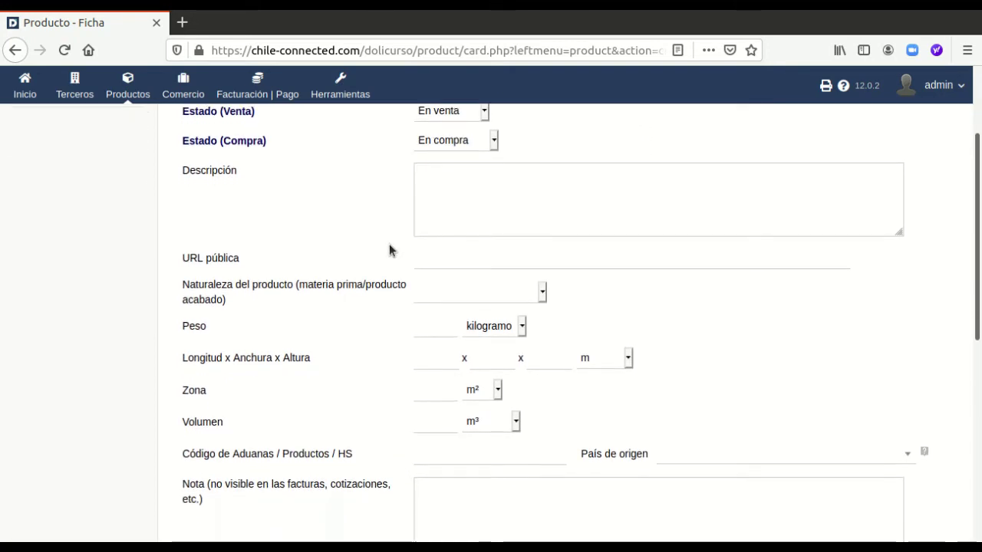
scroll(364, 254, down, 2)
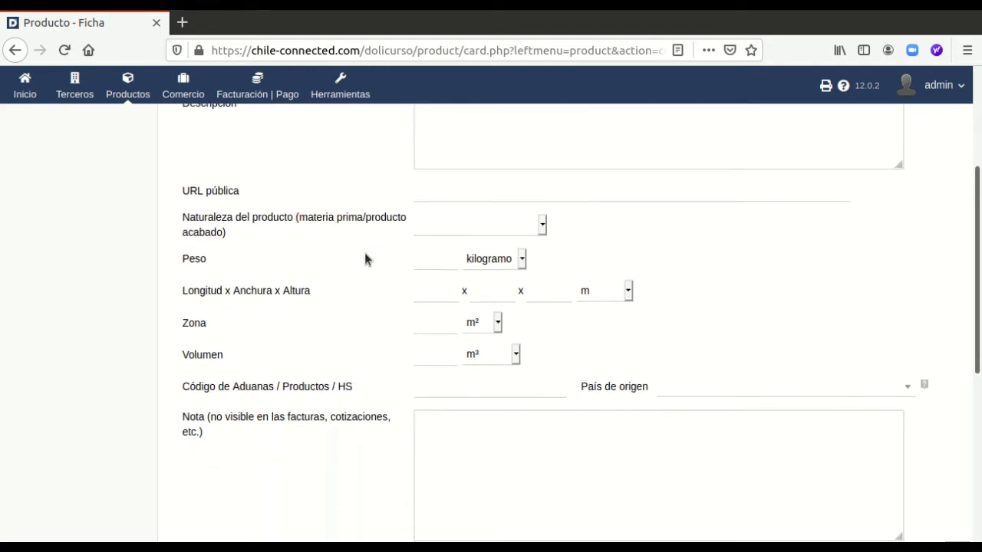
scroll(365, 253, down, 1)
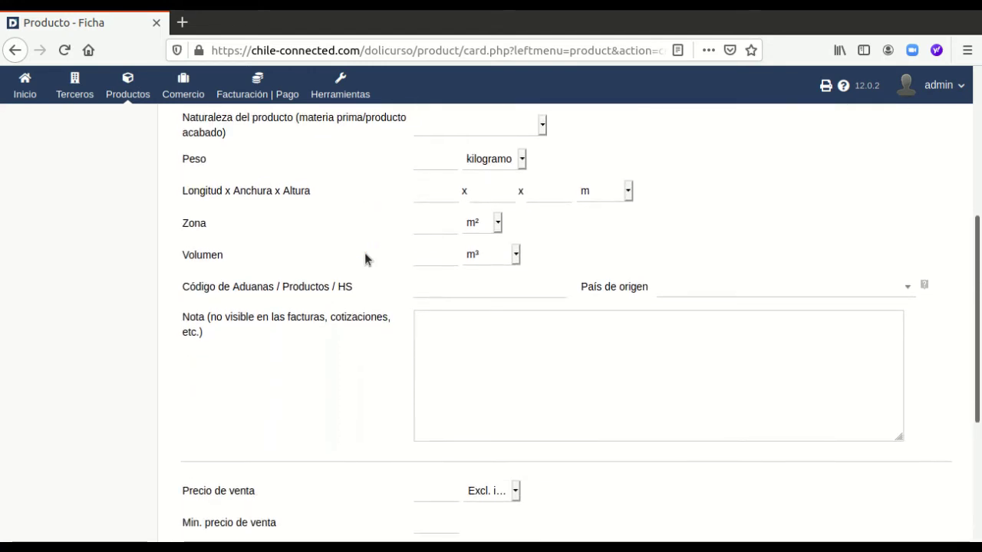
scroll(365, 254, down, 1)
scroll(365, 254, down, 2)
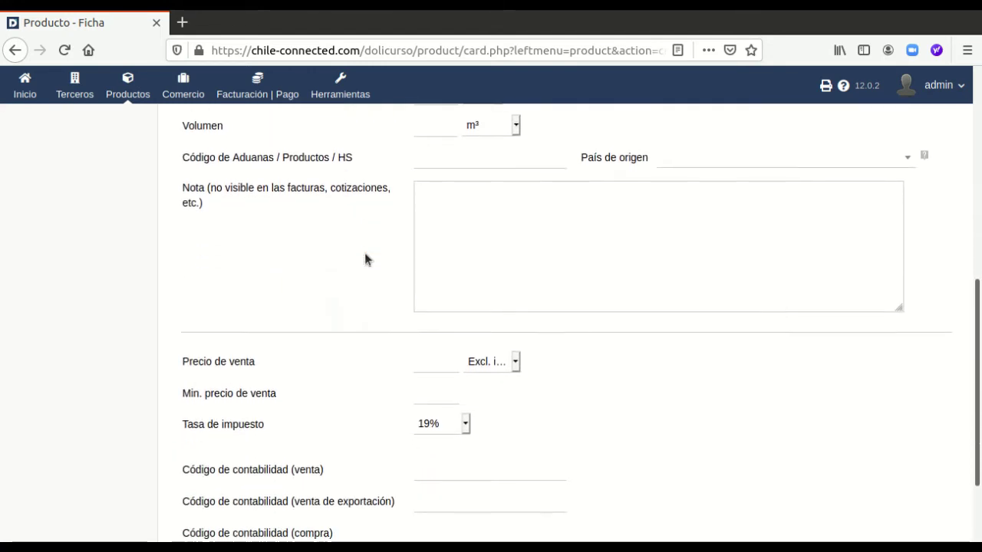
scroll(364, 259, down, 3)
scroll(364, 260, up, 2)
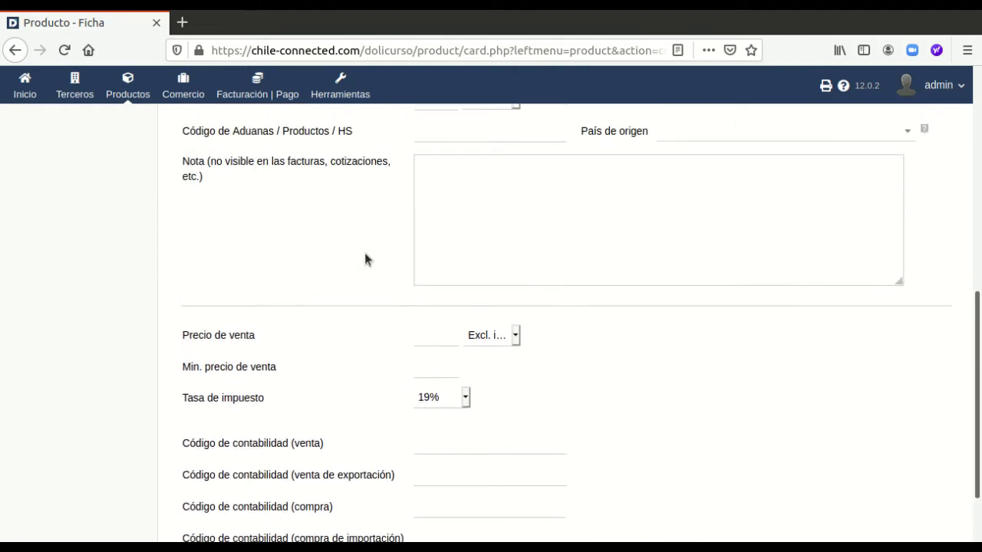
scroll(365, 260, up, 2)
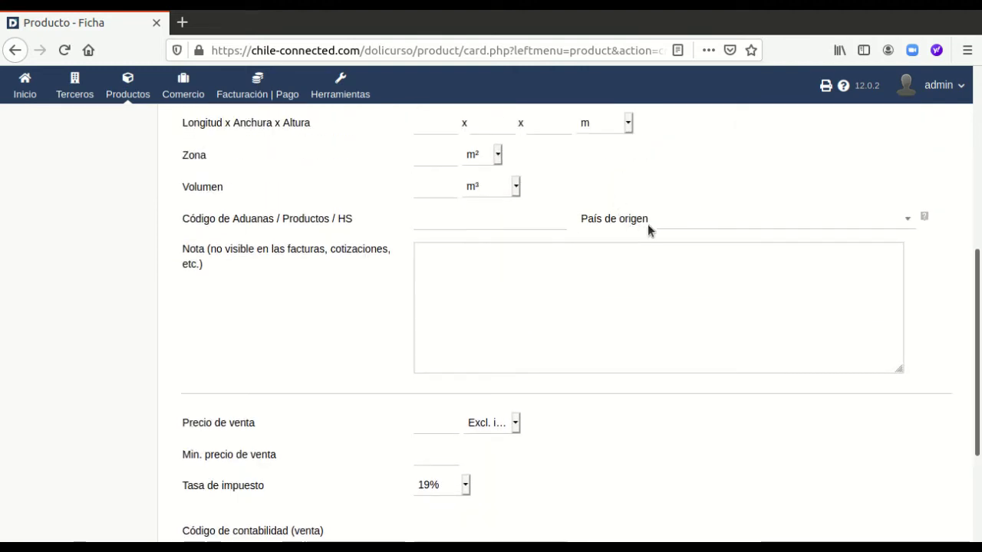
scroll(451, 226, down, 3)
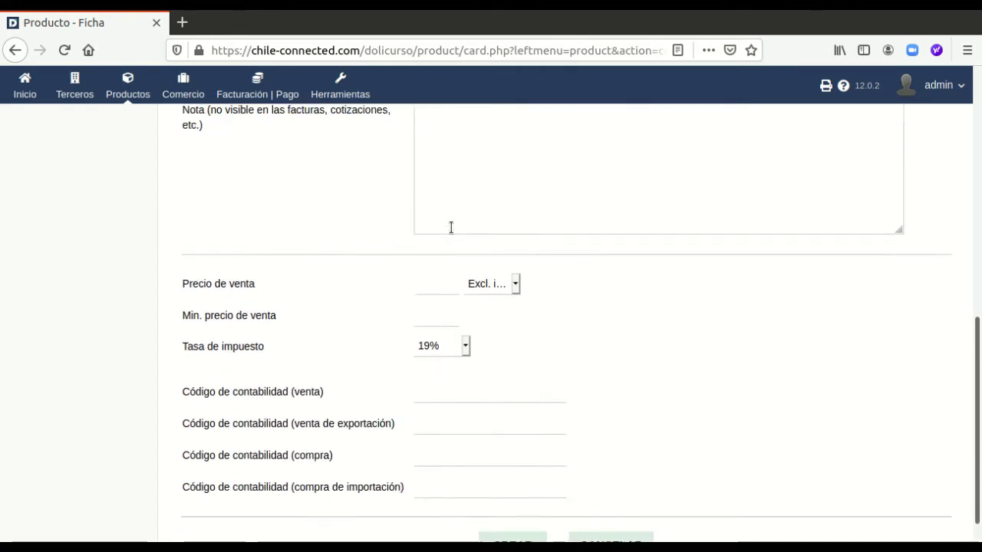
scroll(450, 227, down, 1)
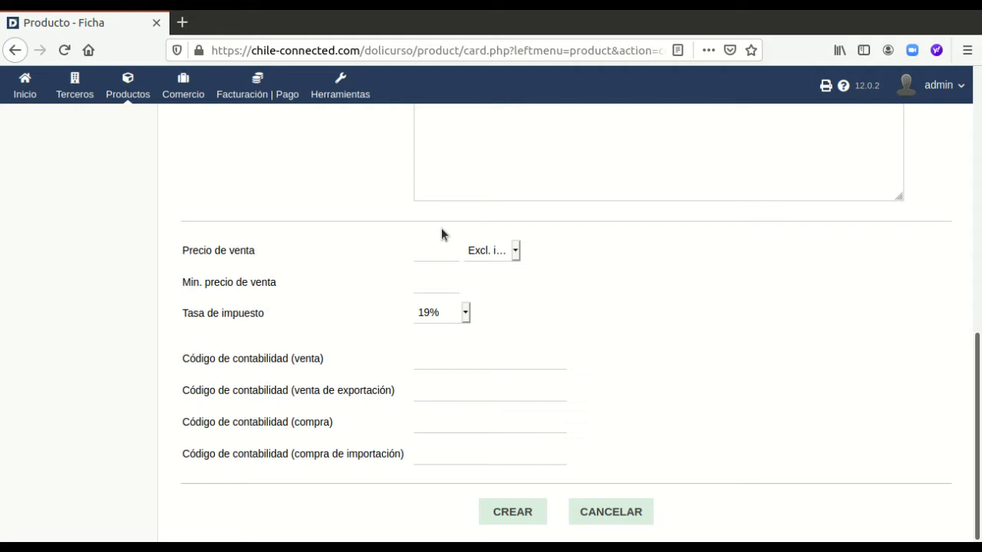
Create the product with the accounting codes left empty, and open its sale prices.
click(445, 362)
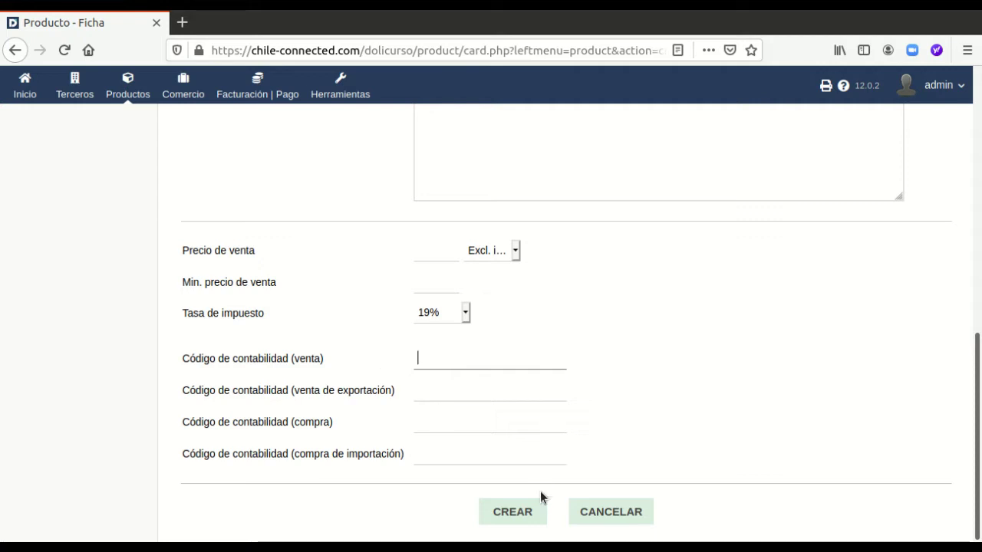
click(512, 513)
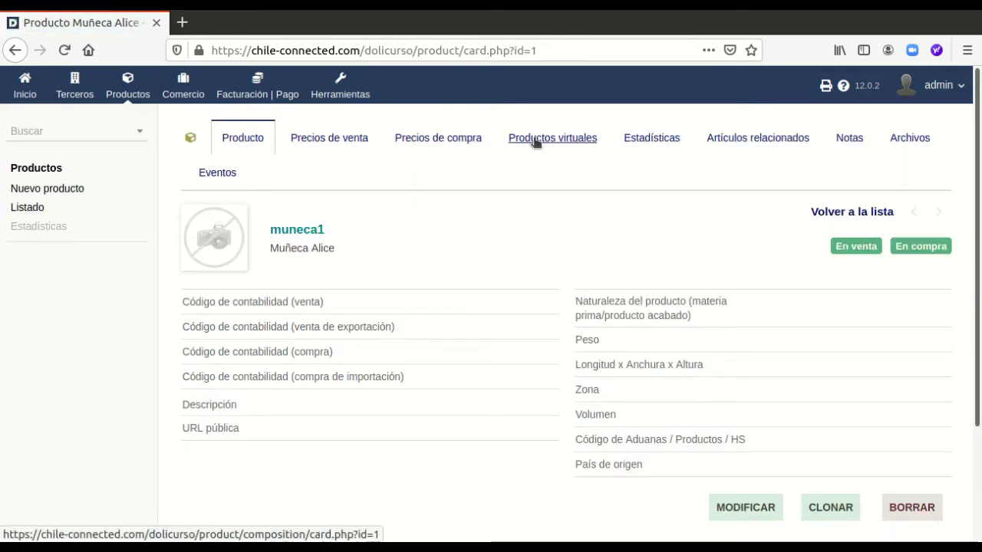
click(340, 143)
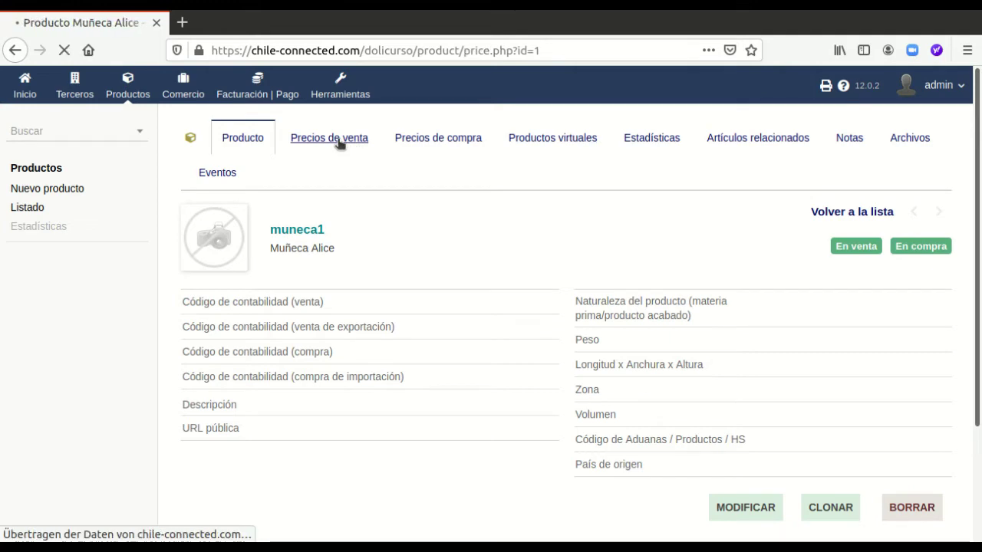
scroll(338, 143, down, 1)
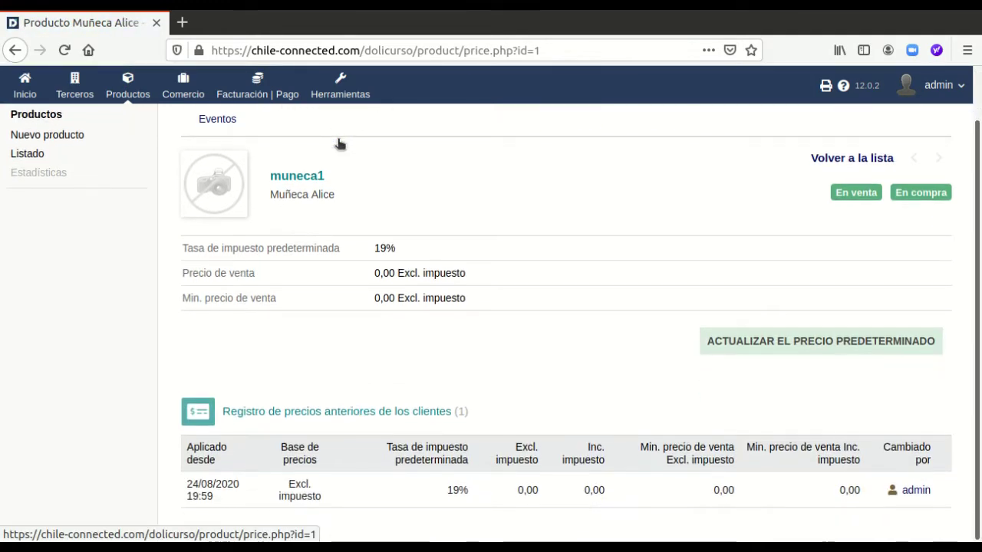
scroll(341, 141, up, 1)
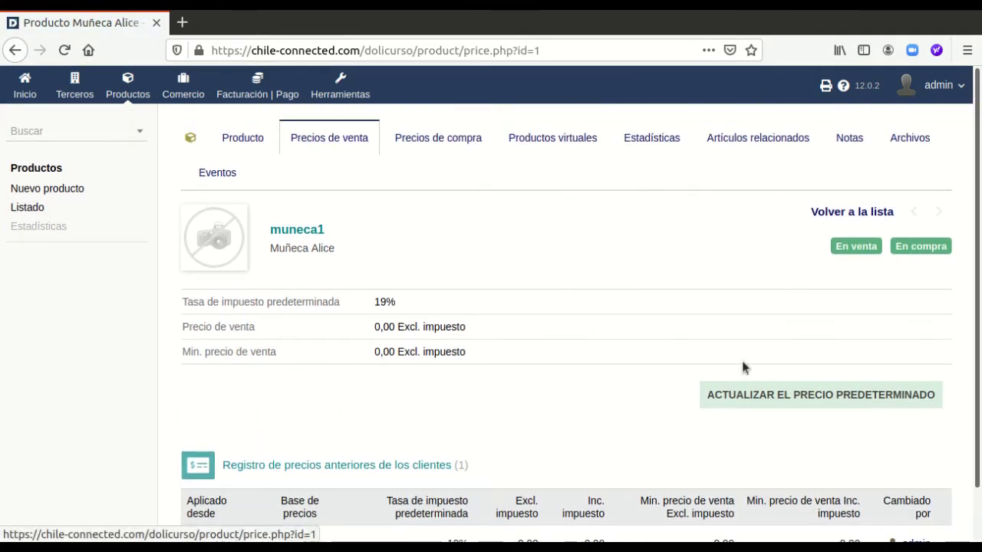
Start updating the product's default price and enter 200000 as the Precio de venta.
click(752, 397)
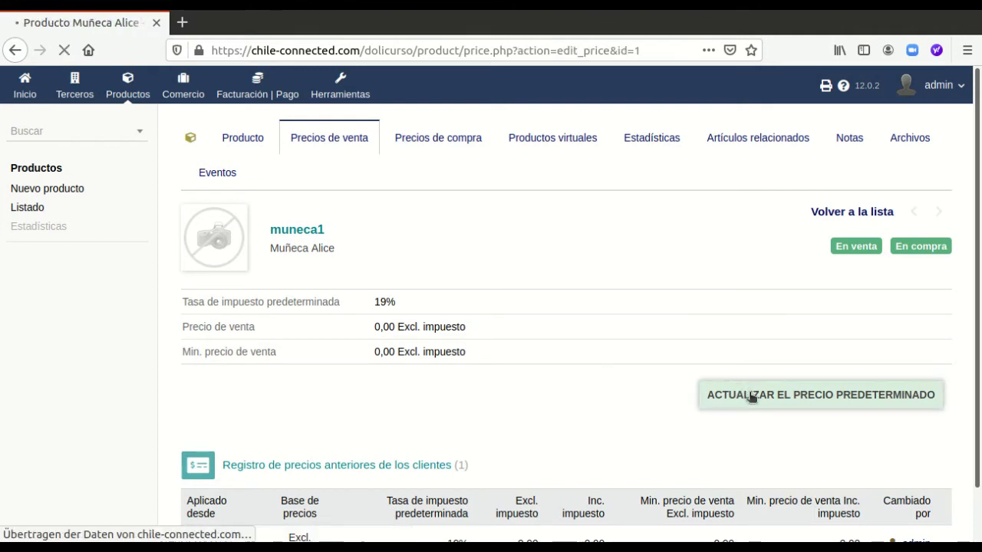
scroll(639, 377, down, 2)
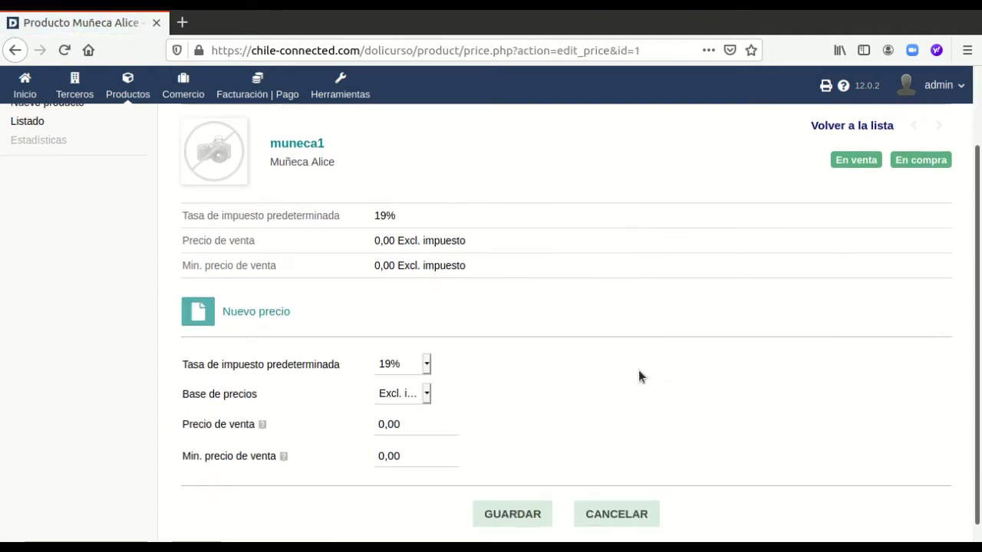
double_click(411, 413)
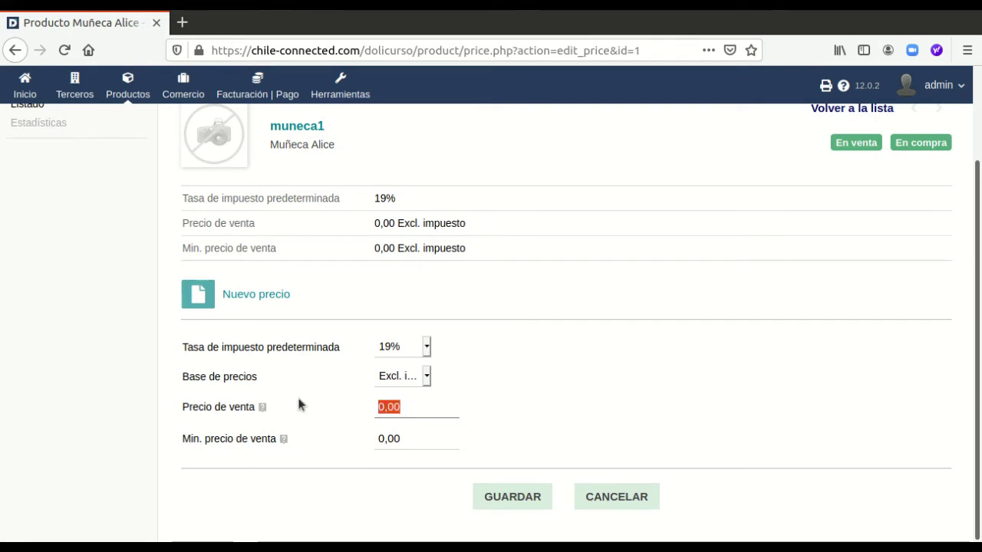
text(0)
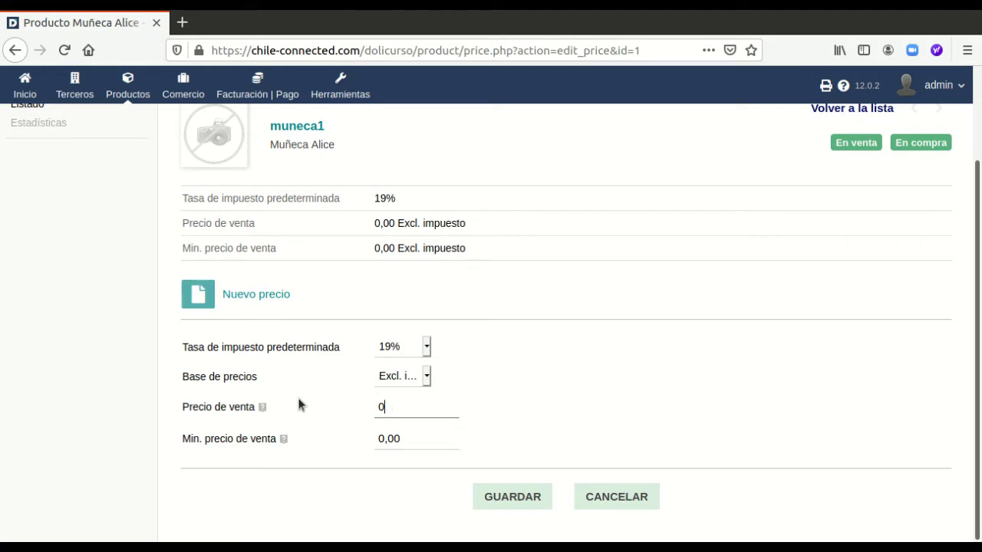
key(BackSpace)
text(200000)
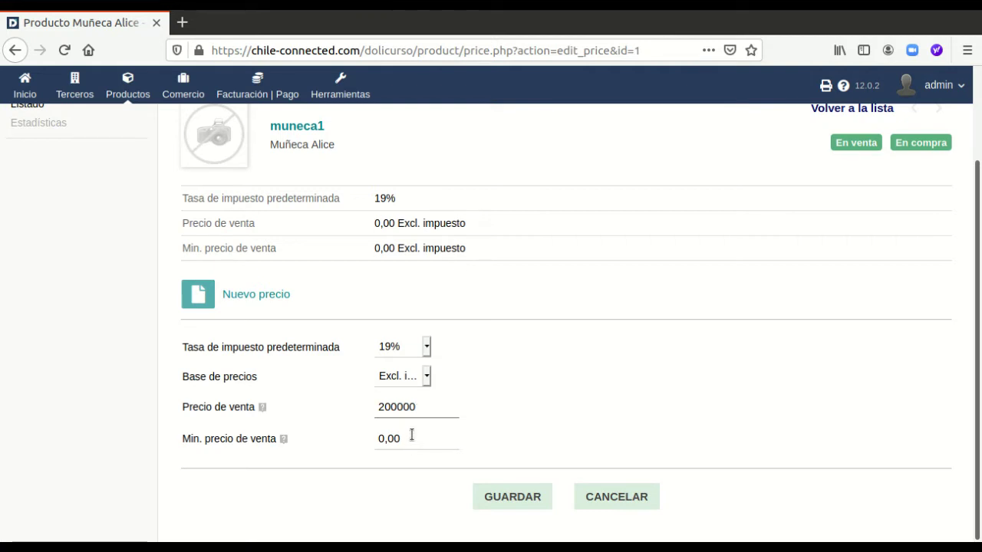
Set the minimum sale price to 15000, correct the sale price to 20000 and save the new price.
click(412, 435)
key(ctrl+a)
text(150)
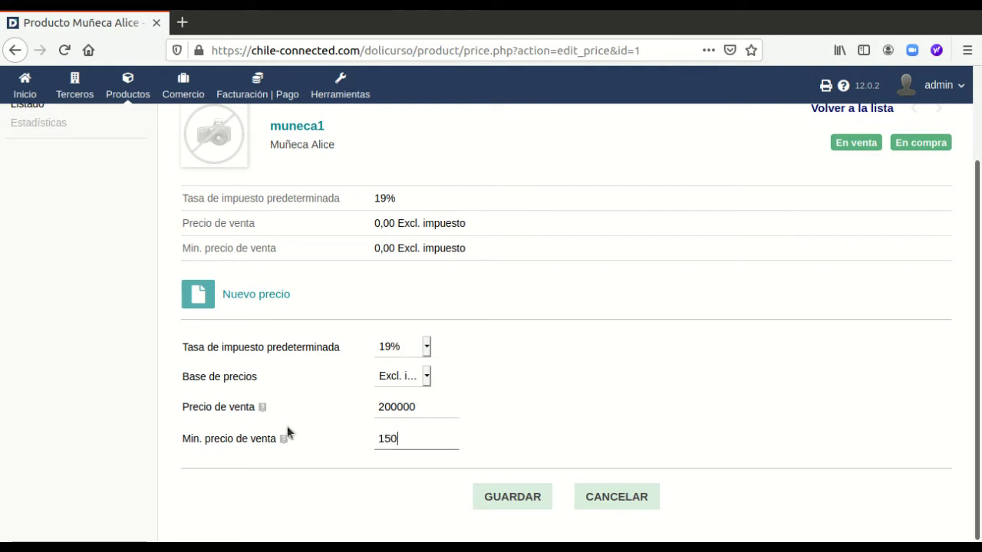
text(00)
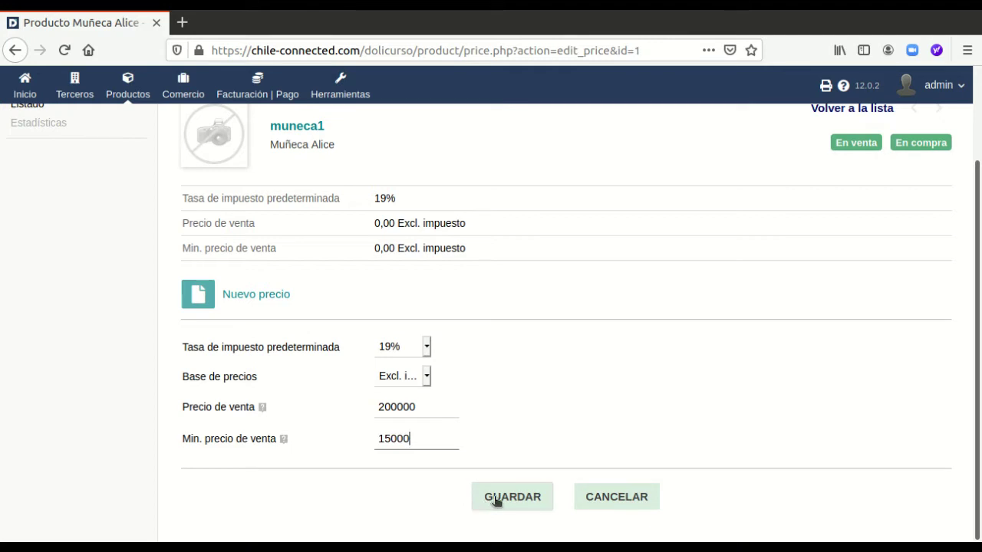
click(417, 404)
key(BackSpace)
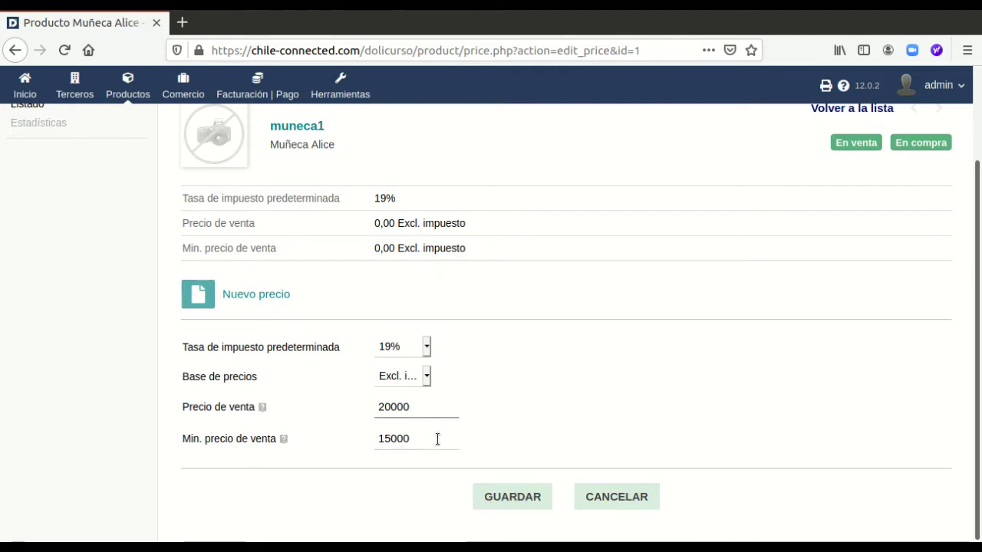
click(505, 497)
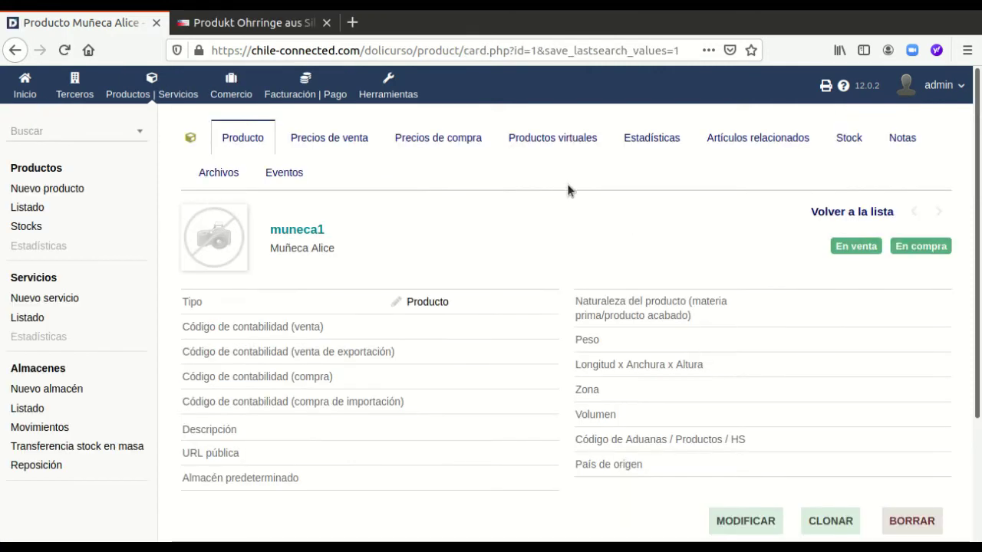
Start adding a purchase price for the product and choose Fabrica de Juegos as the vendor.
click(452, 138)
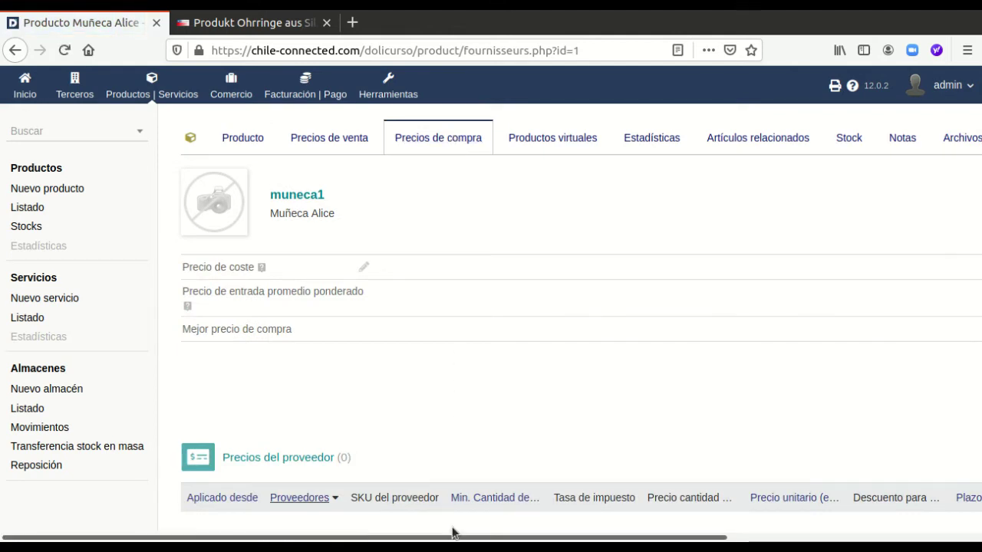
drag(454, 537, 707, 537)
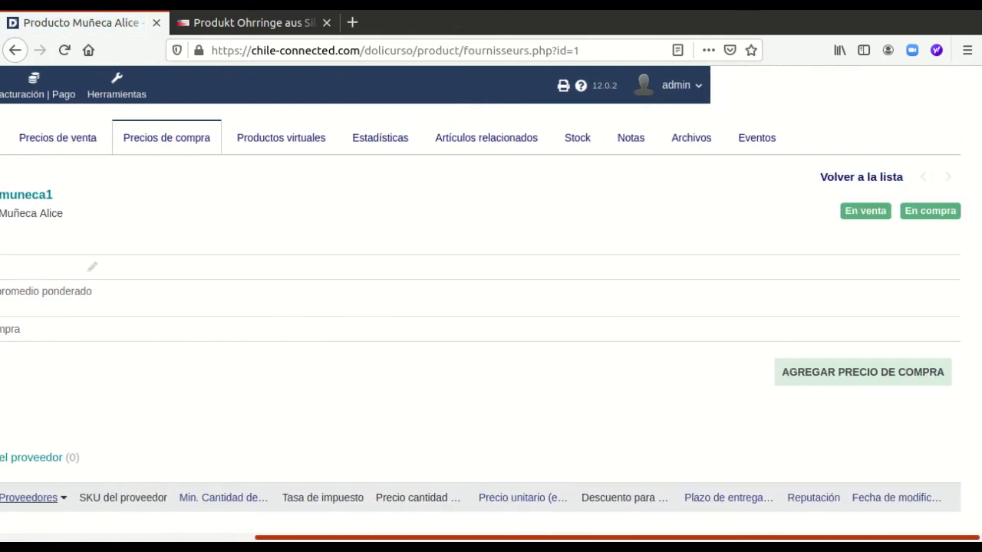
click(844, 373)
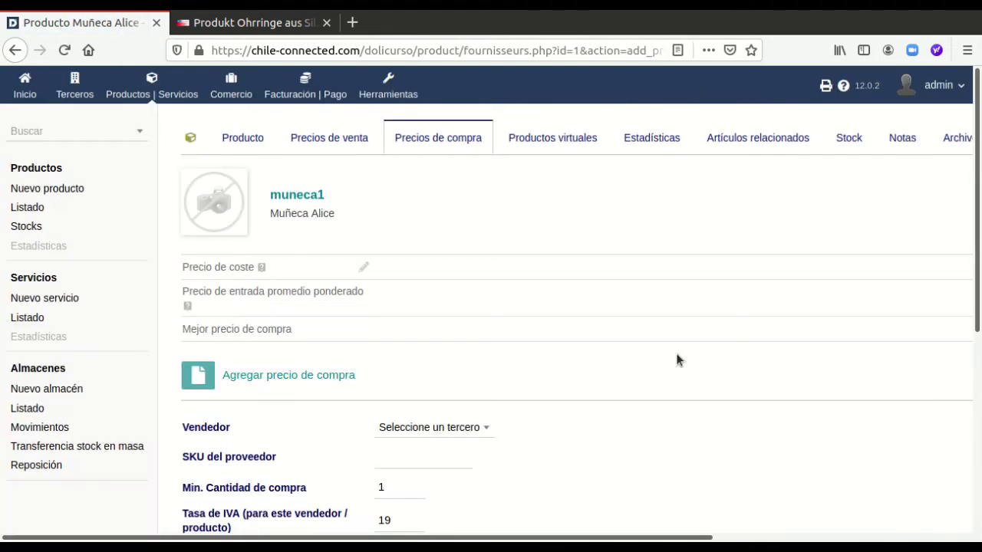
scroll(675, 353, down, 6)
click(388, 171)
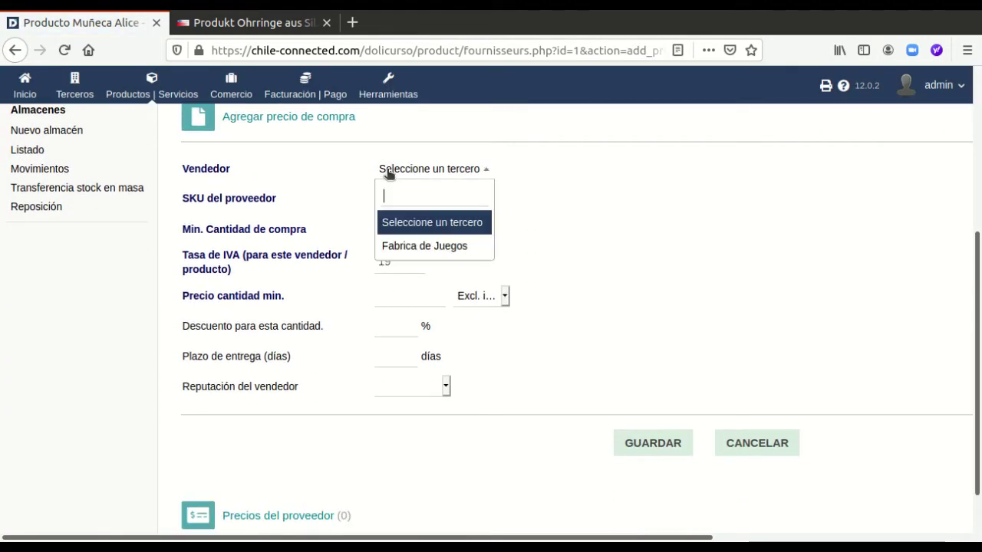
click(391, 245)
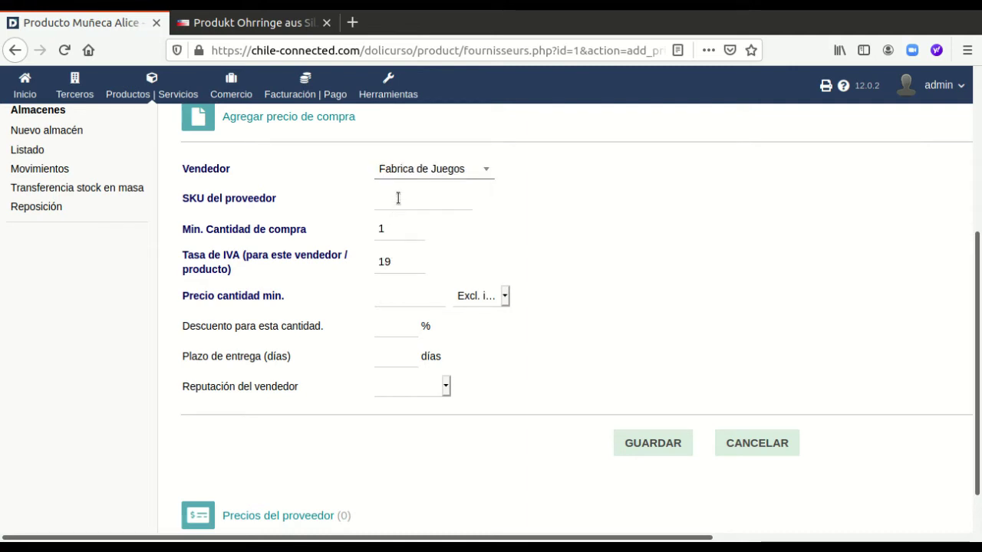
Enter munali as the SKU del proveedor and 10000 as the Precio cantidad min. excluding tax.
click(398, 198)
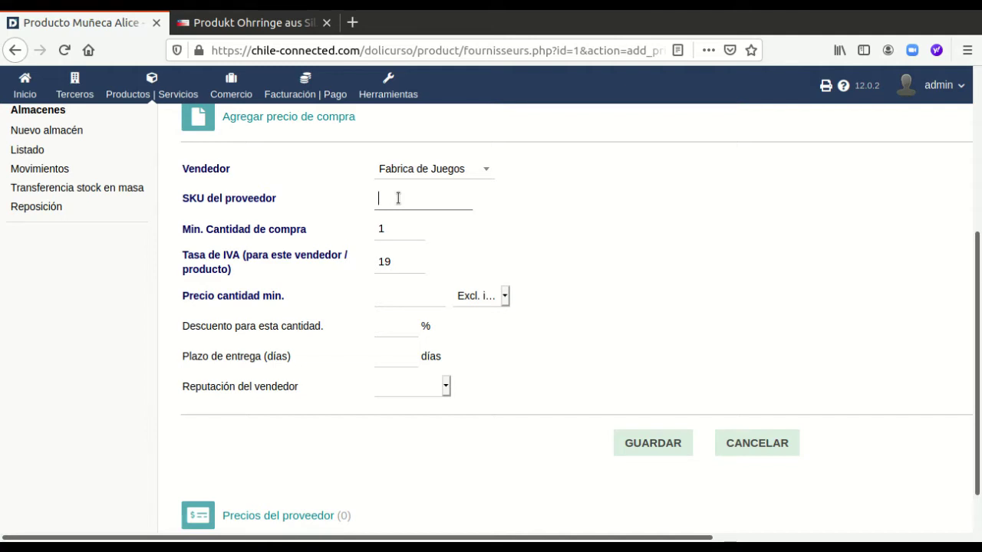
text(murali)
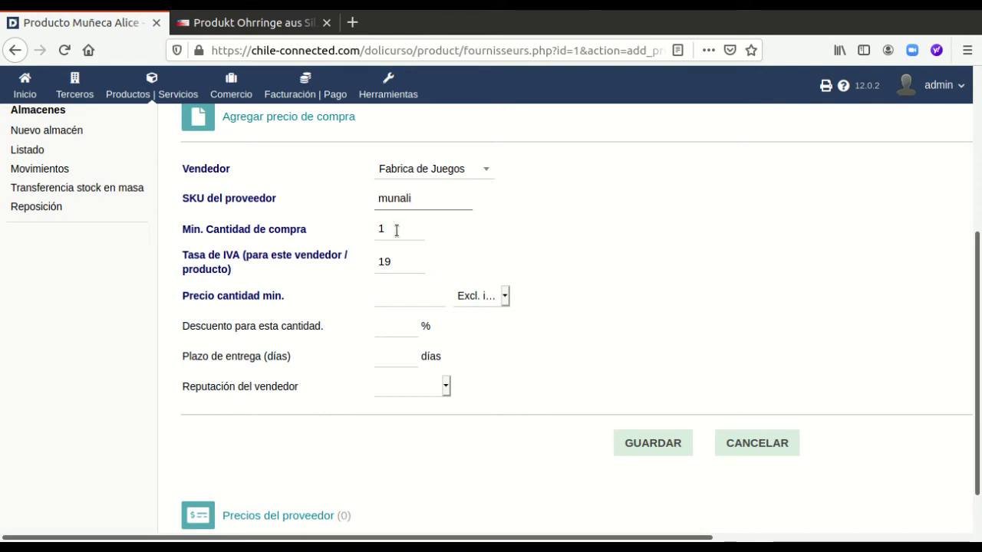
click(392, 296)
text(1)
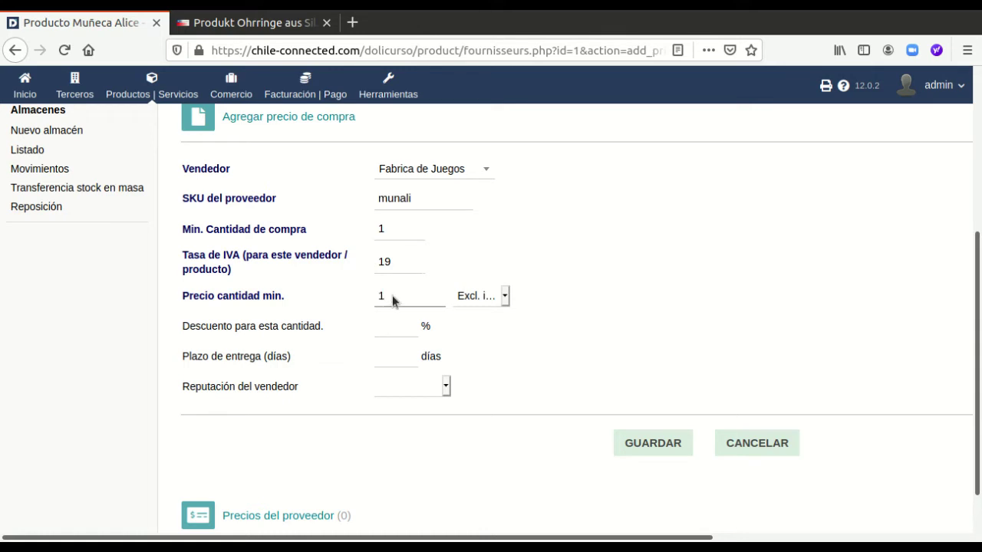
text(0000)
click(469, 299)
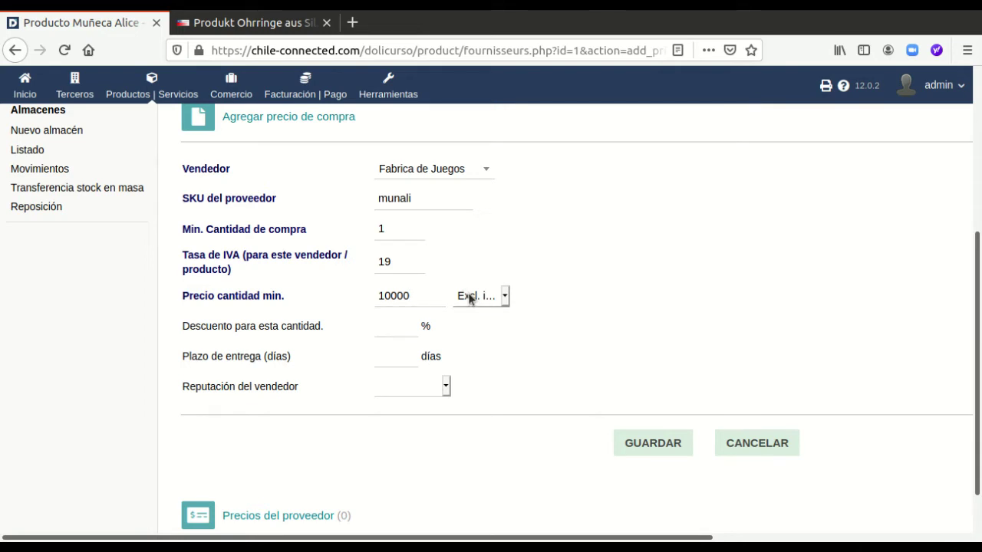
Set the delivery time to 5 days and the vendor reputation to Favorito, and save the purchase price.
click(386, 325)
click(382, 353)
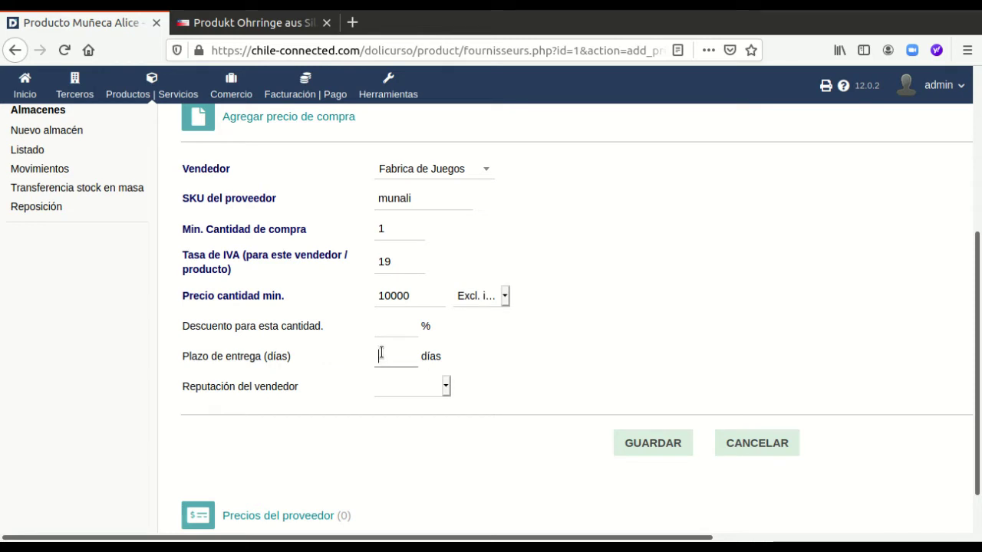
text(5)
click(405, 388)
key(Down)
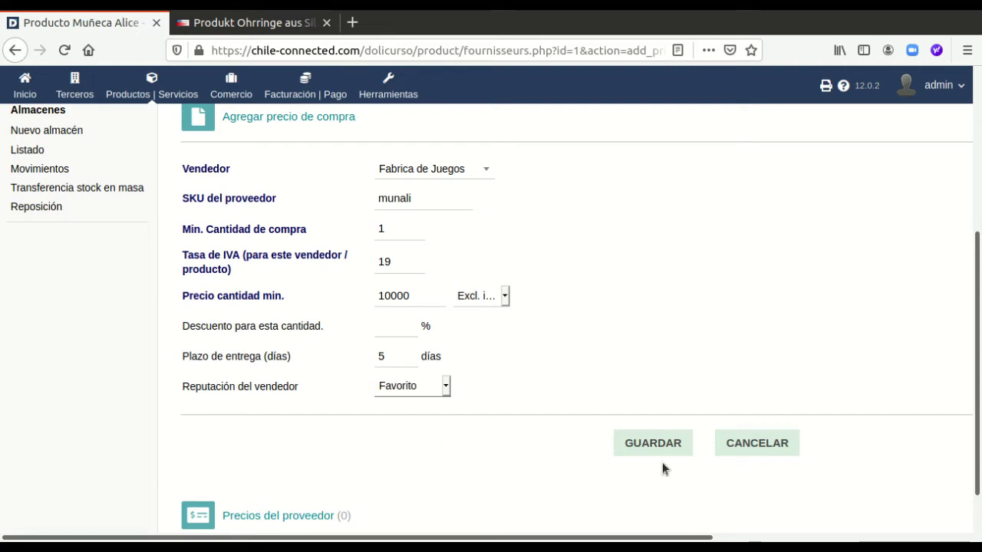
click(666, 444)
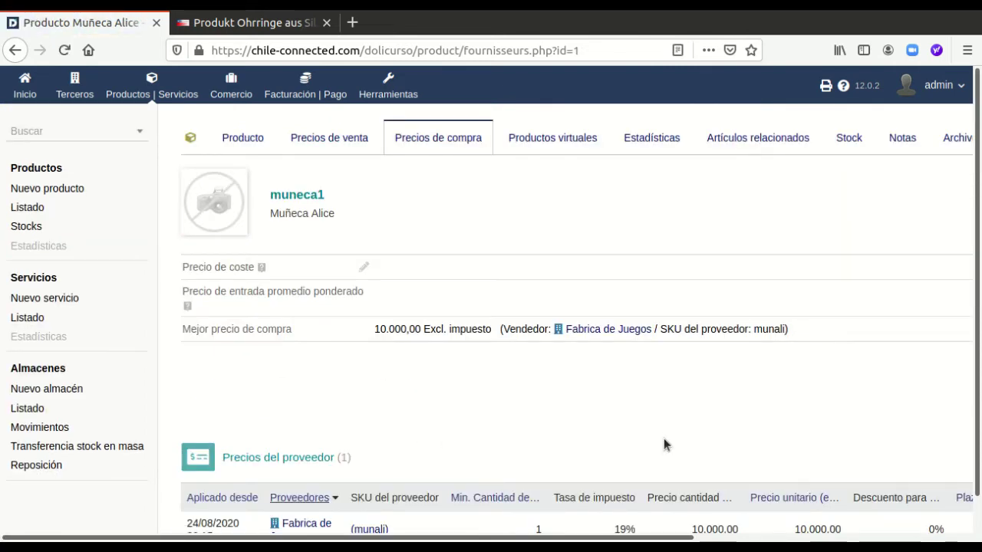
scroll(664, 443, down, 1)
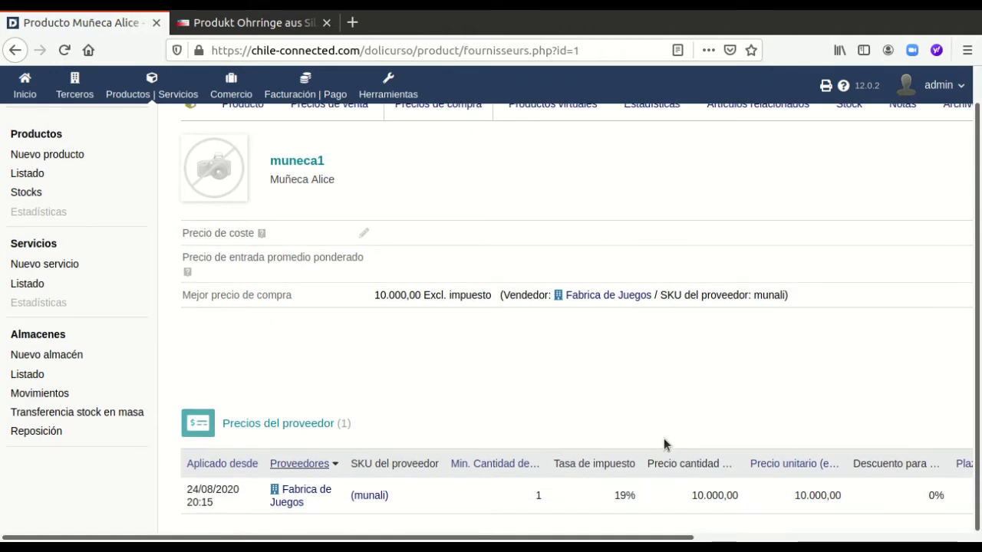
scroll(664, 443, up, 1)
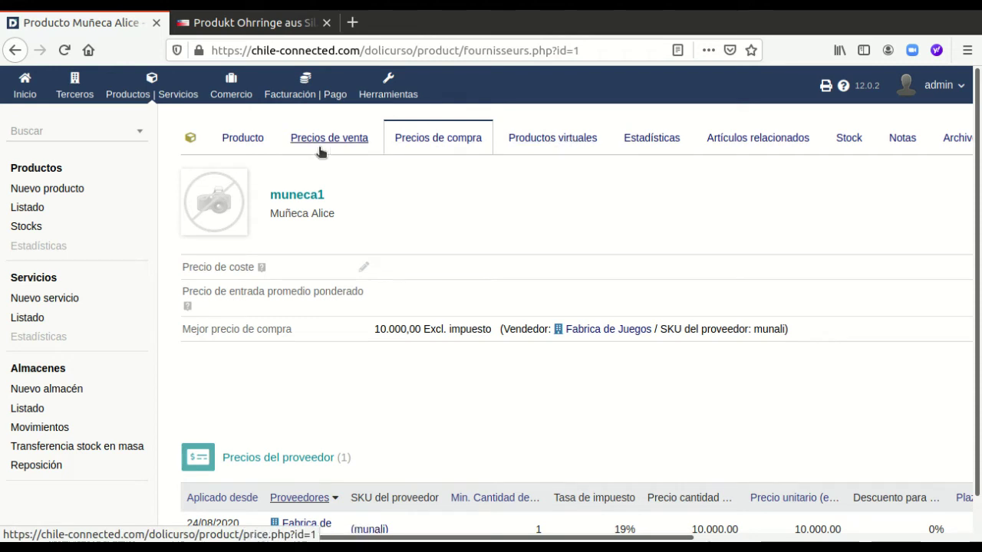
Start a new product with the reference muñecobjoern and the label Muñeco Bjoern.
click(40, 192)
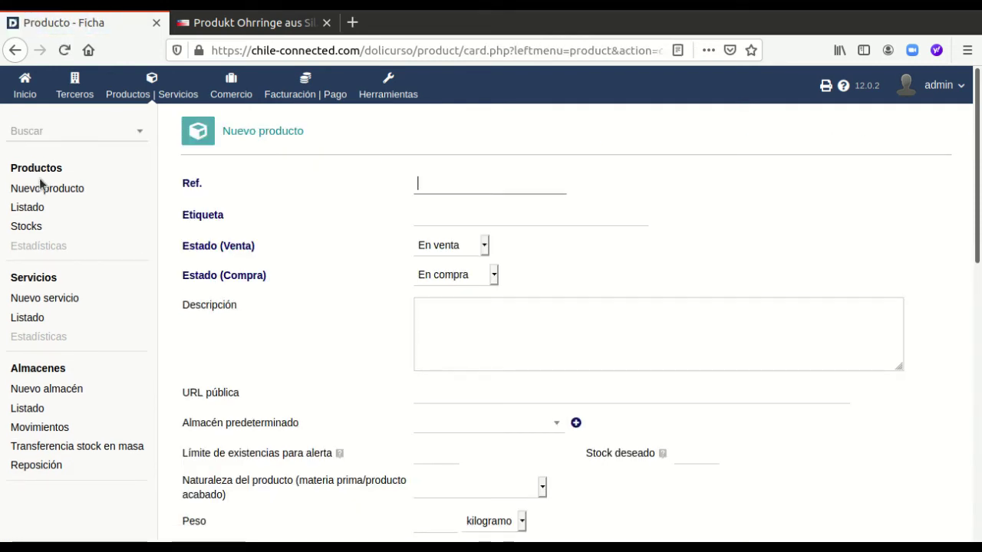
text(muñec)
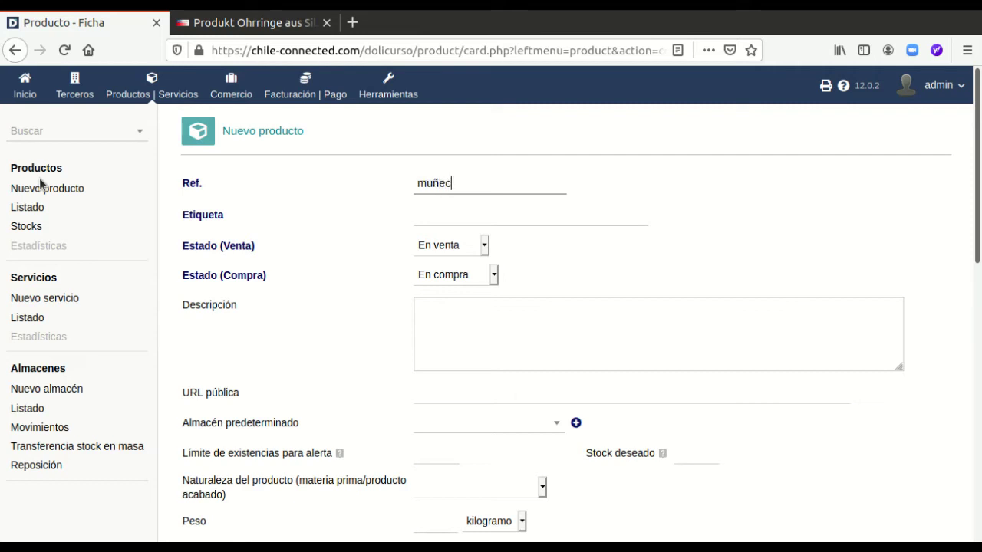
text(objoern)
click(478, 222)
text(M)
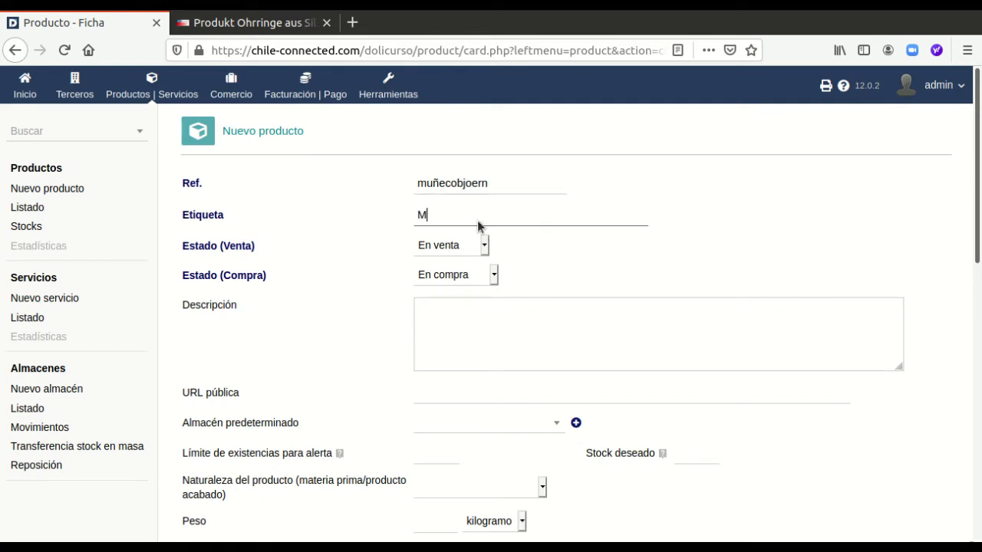
text(uñeco )
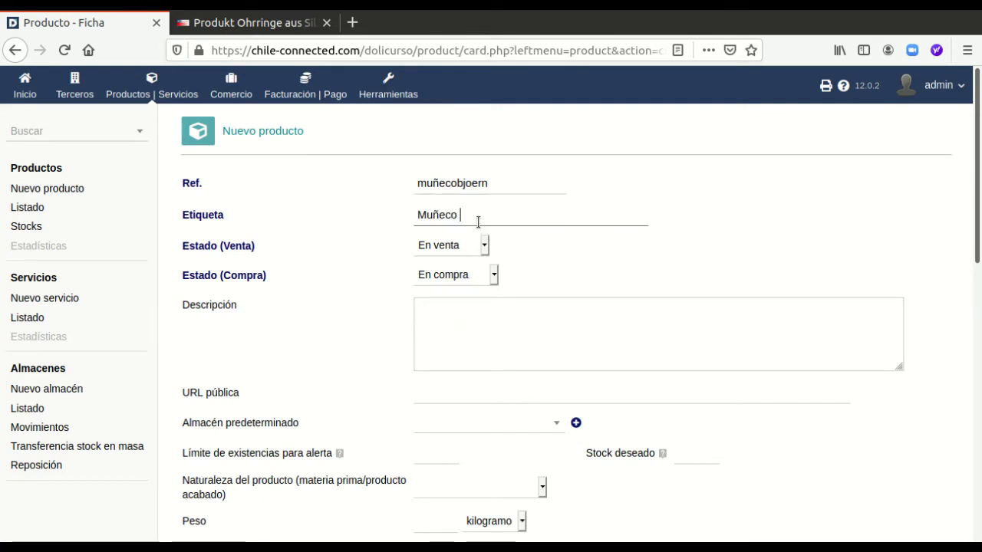
text(Bjoern)
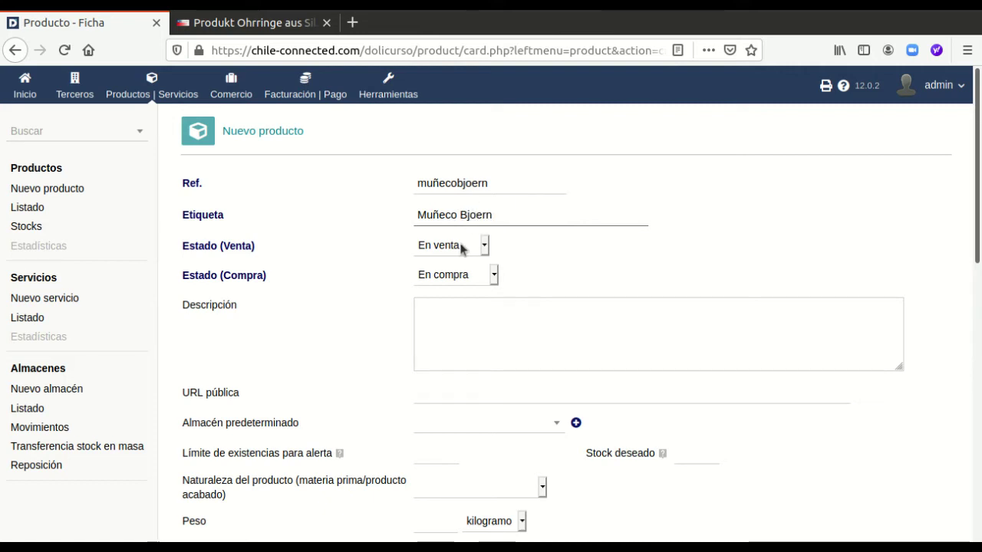
Create the product Muñeco Bjoern, leaving all remaining fields at their defaults.
scroll(450, 272, down, 2)
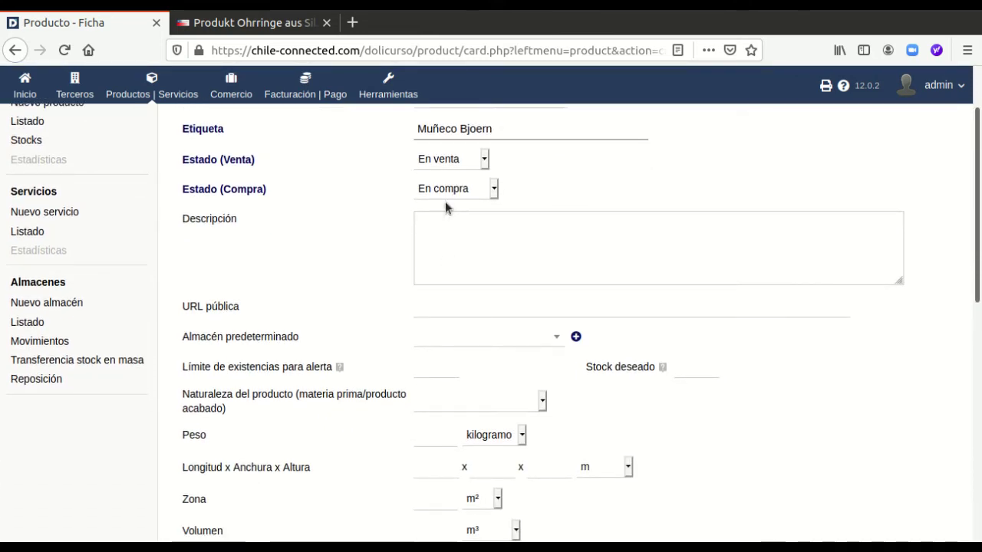
scroll(445, 201, down, 2)
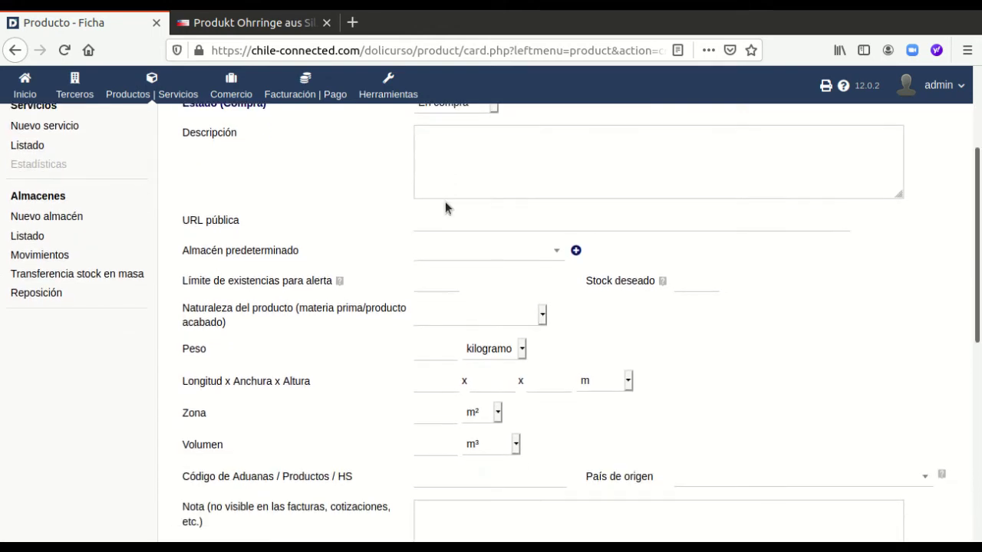
scroll(445, 202, down, 9)
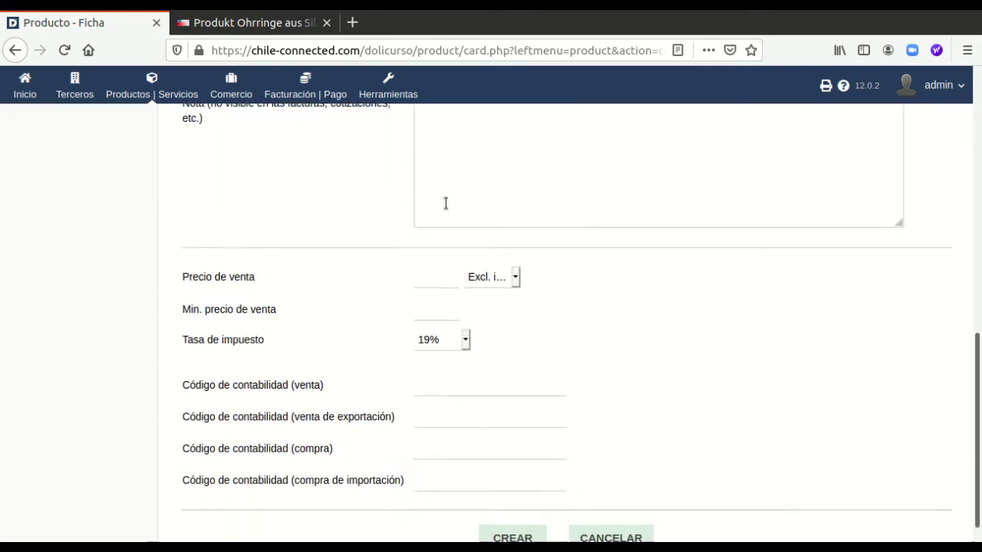
click(502, 516)
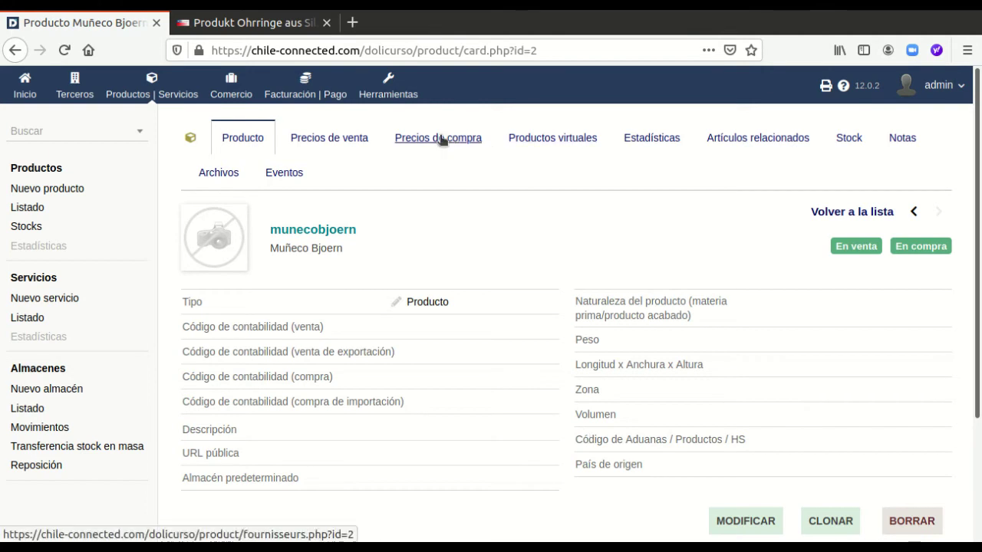
Start updating the default price of Muñeco Bjoern and enter 15000 as the Precio de venta.
click(339, 140)
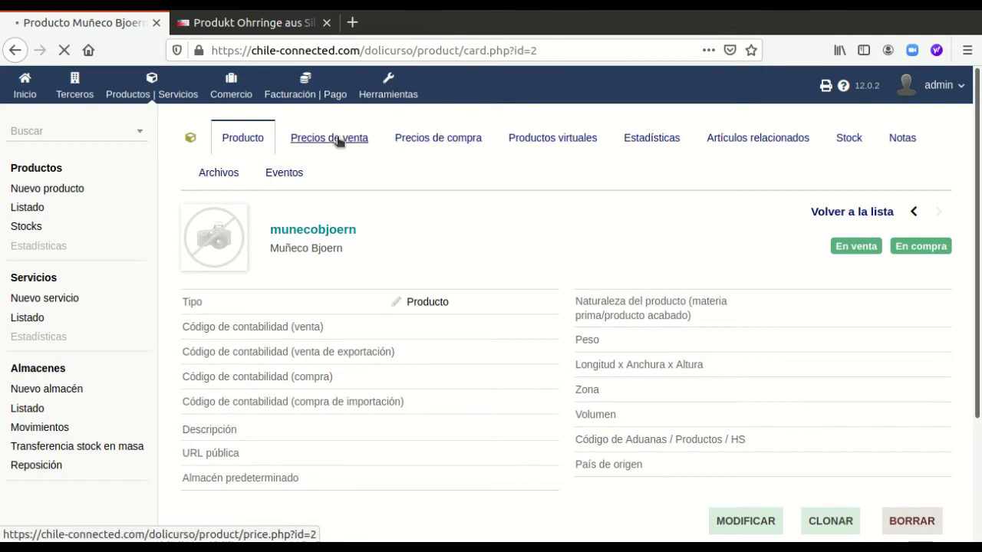
scroll(554, 303, down, 2)
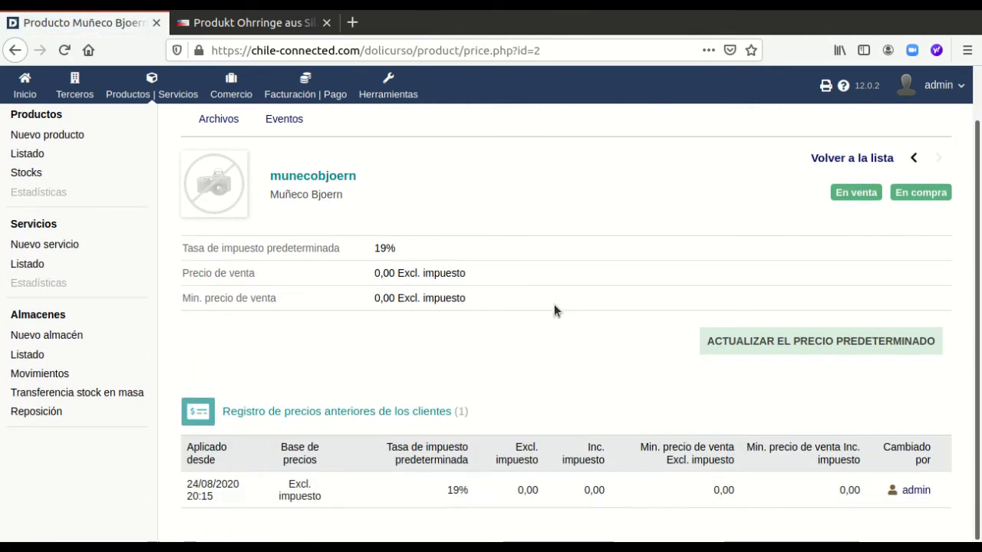
scroll(583, 307, up, 1)
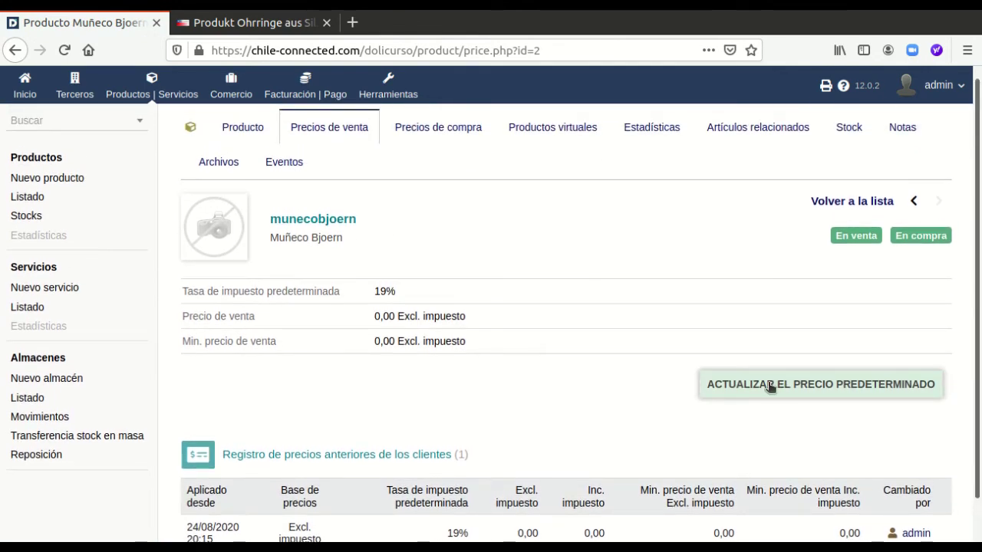
click(770, 386)
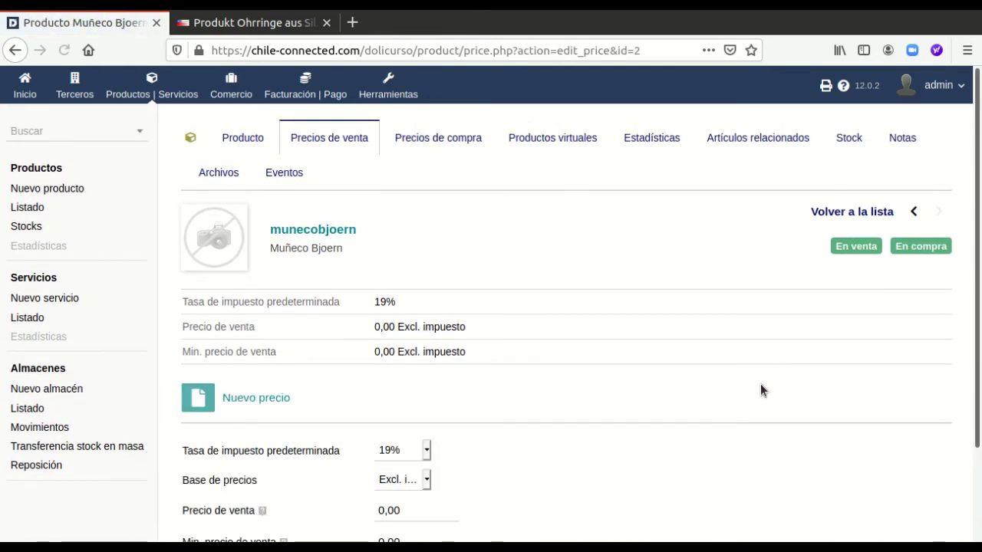
scroll(545, 391, down, 2)
scroll(546, 391, down, 1)
drag(409, 407, 323, 397)
text(15000)
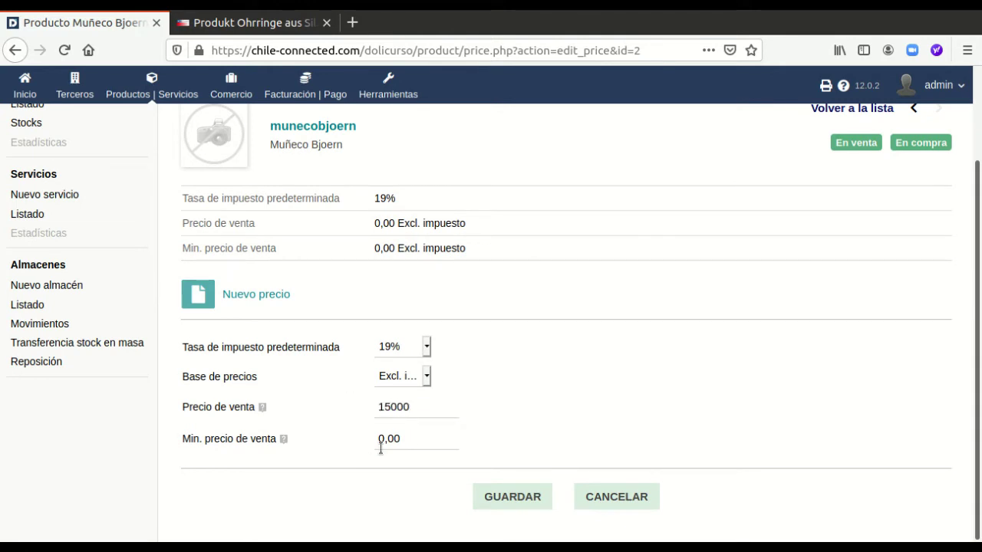
Set the minimum sale price to 10000 and save the new price.
drag(421, 437, 301, 434)
text(10000)
click(502, 499)
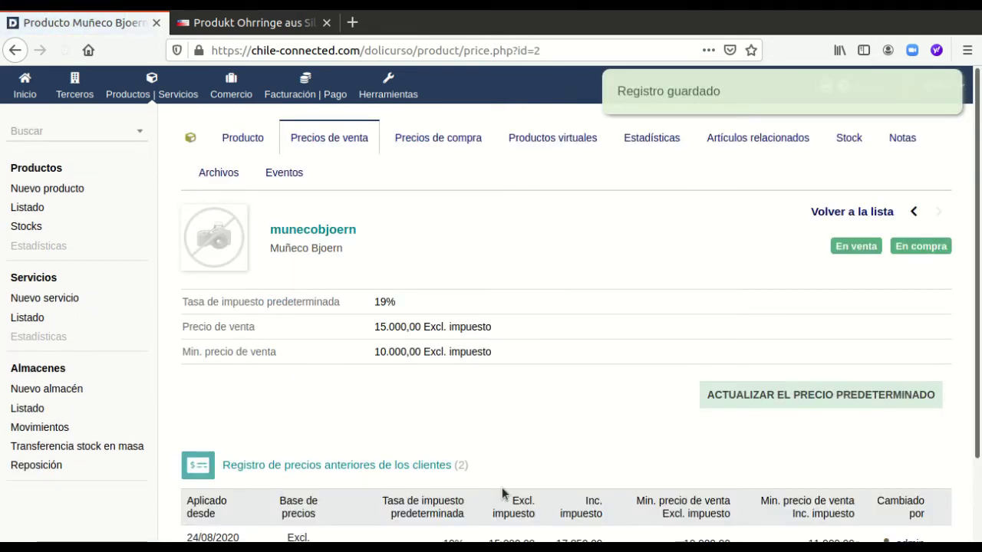
Start adding a purchase price for Muñeco Bjoern with Fabrica de Juegos as the vendor.
click(445, 138)
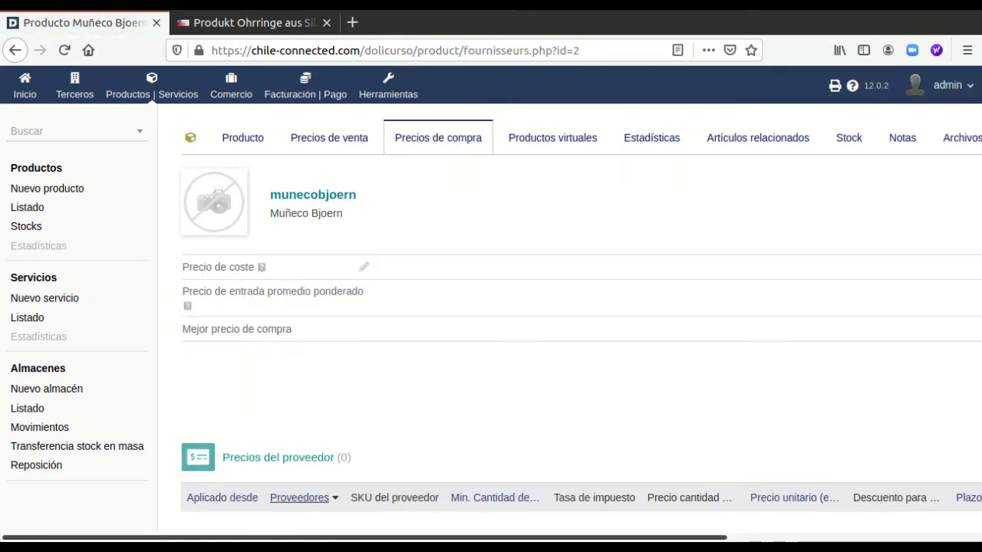
drag(537, 539, 833, 537)
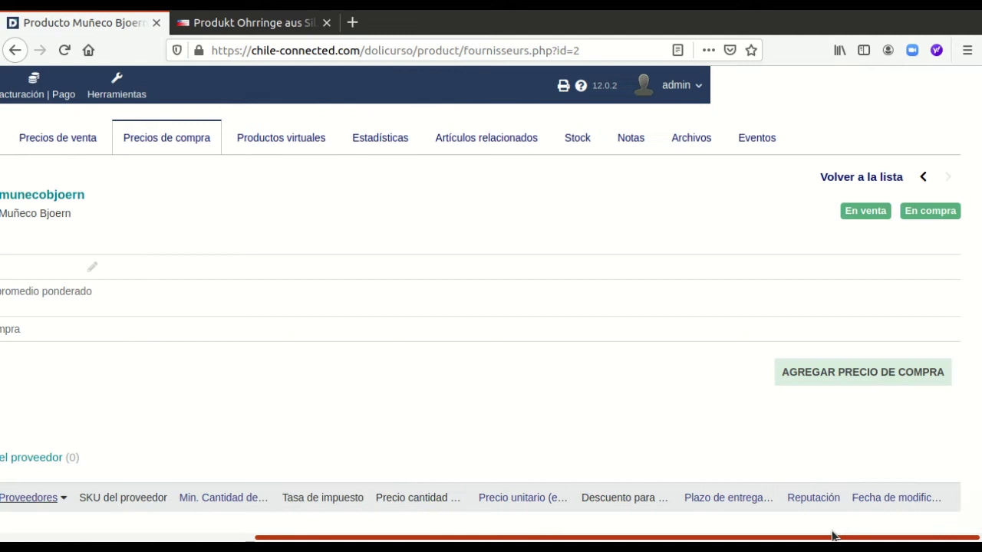
click(866, 371)
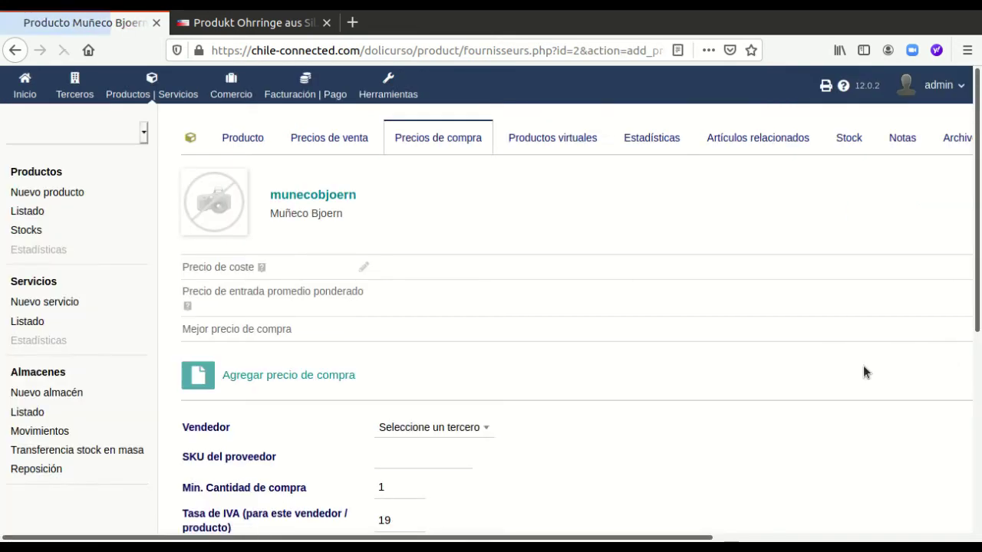
scroll(524, 397, down, 3)
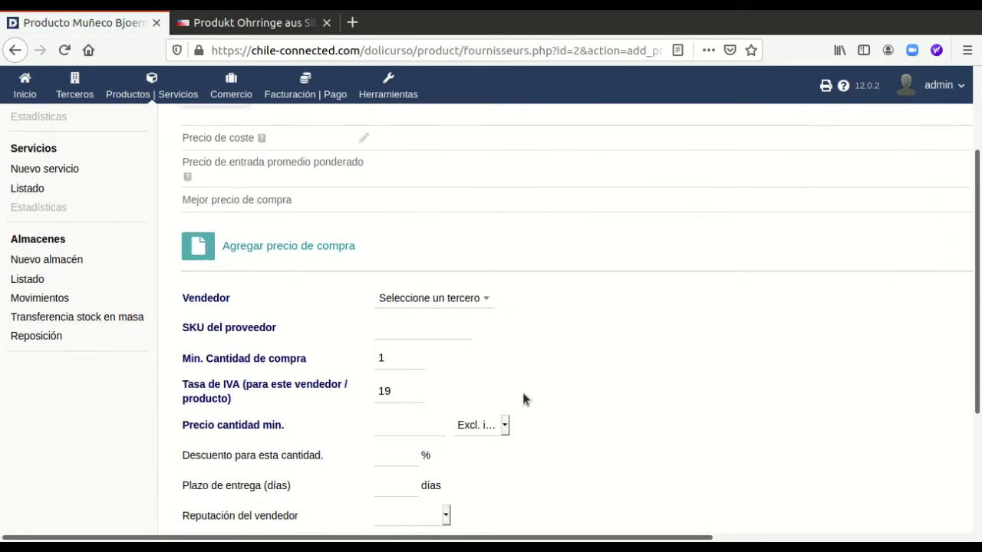
click(457, 298)
click(445, 375)
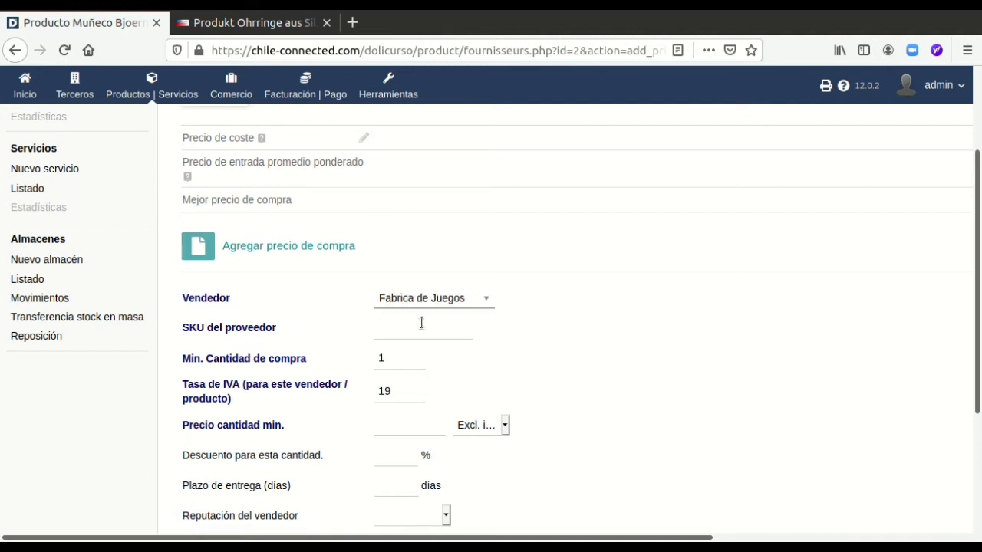
Enter munbjo as the SKU del proveedor and 5000 as the Precio cantidad min.
click(420, 323)
text(munbjo)
scroll(420, 322, down, 4)
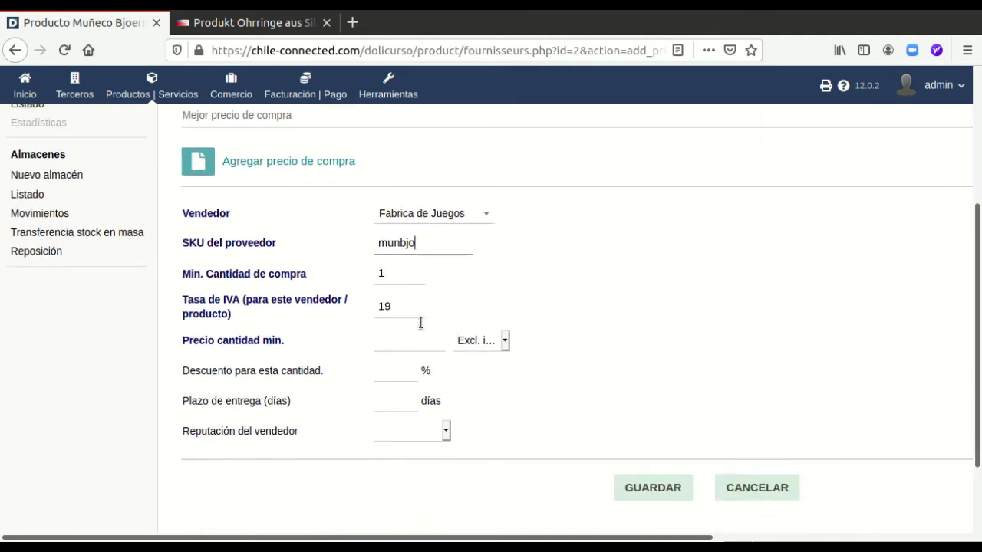
click(395, 251)
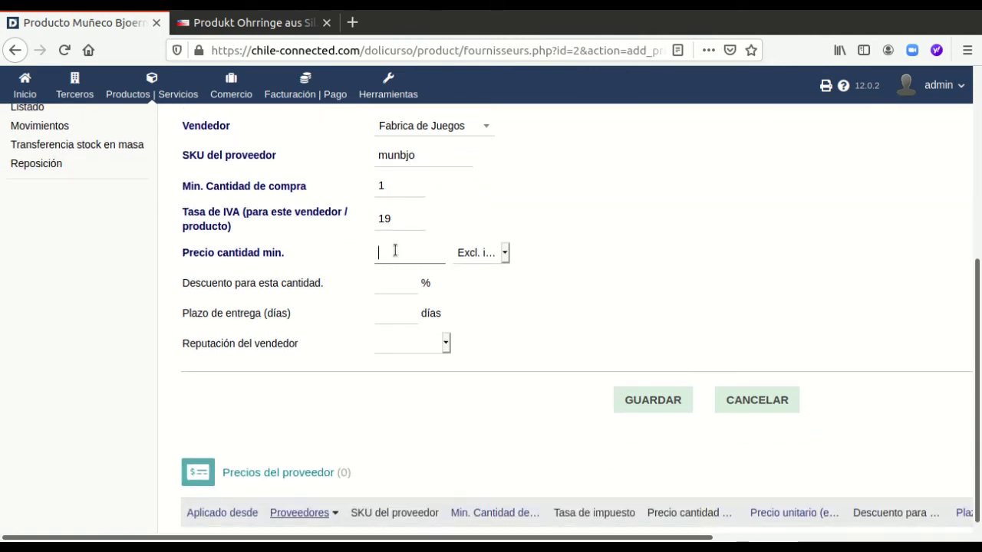
text(5000)
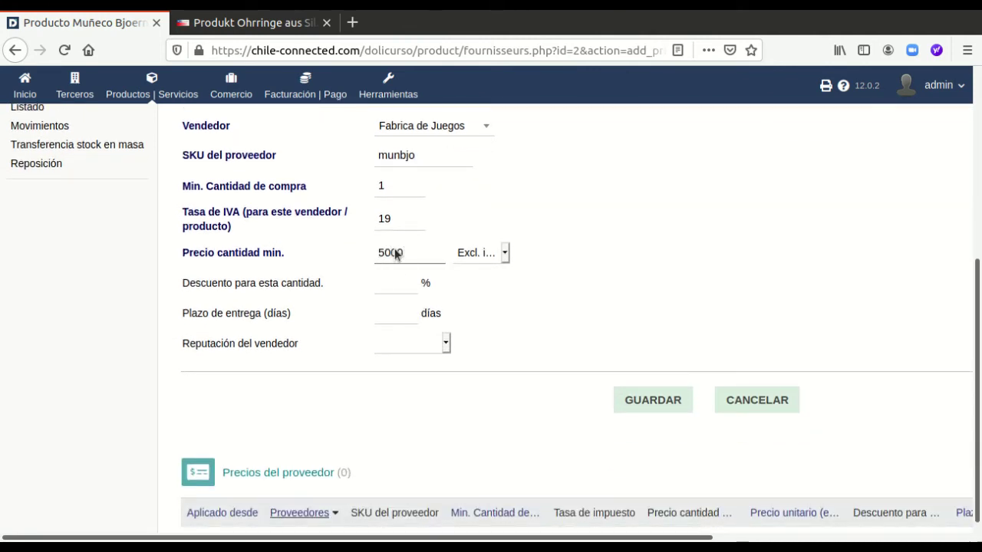
click(488, 280)
Set the delivery time to 5 days, choose a vendor reputation and save the purchase price.
click(389, 315)
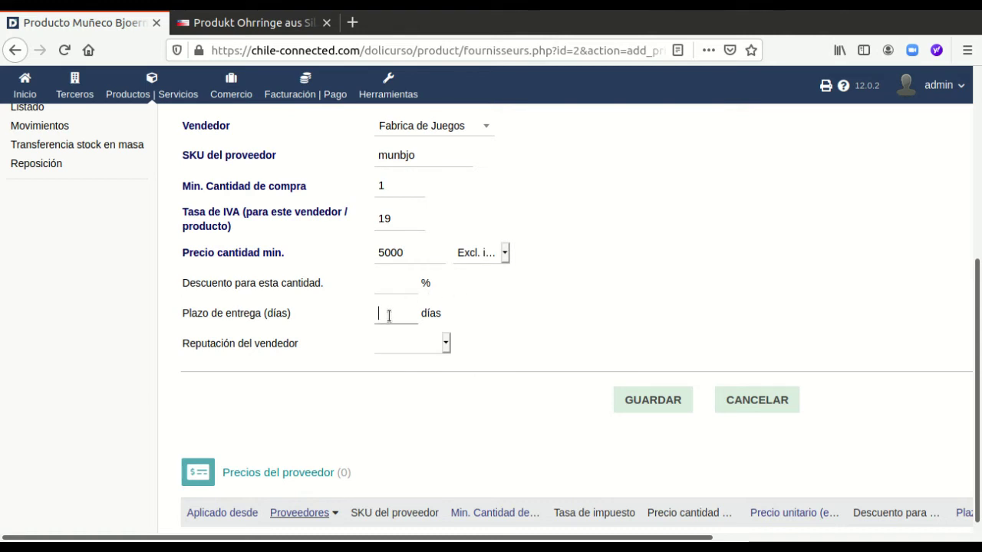
text(5)
key(Tab)
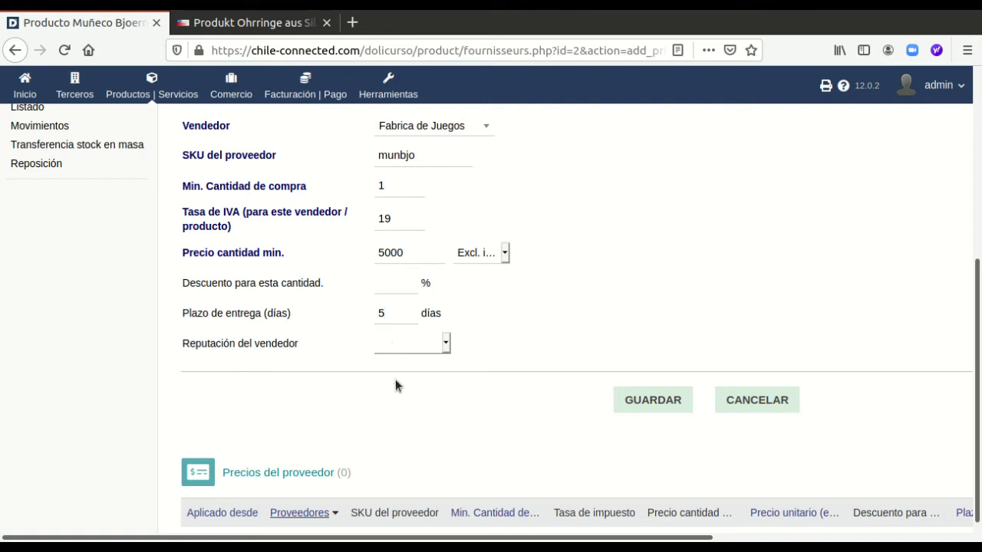
key(Down)
click(656, 396)
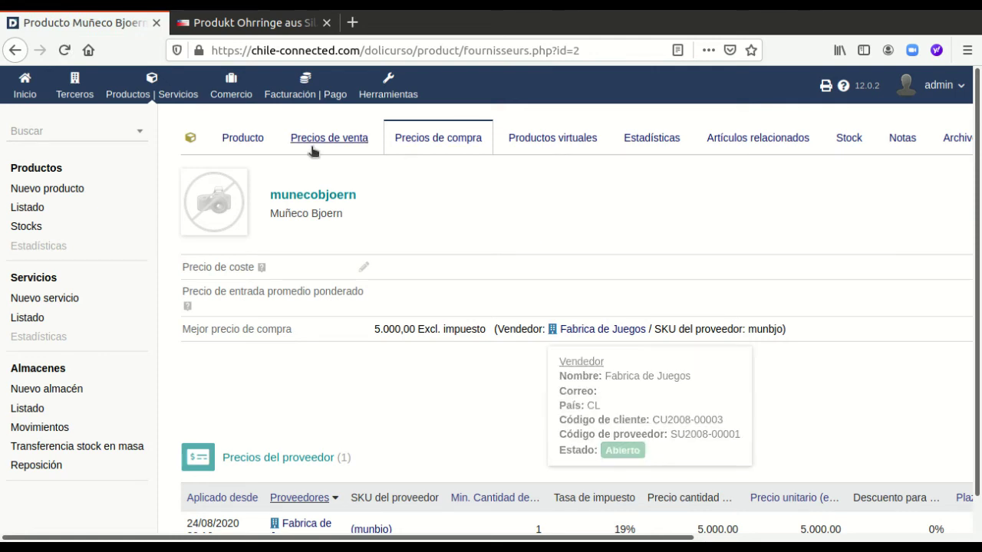
Create a new product with the Ref. casamuneco and the Etiqueta Casa de muñecas.
click(47, 191)
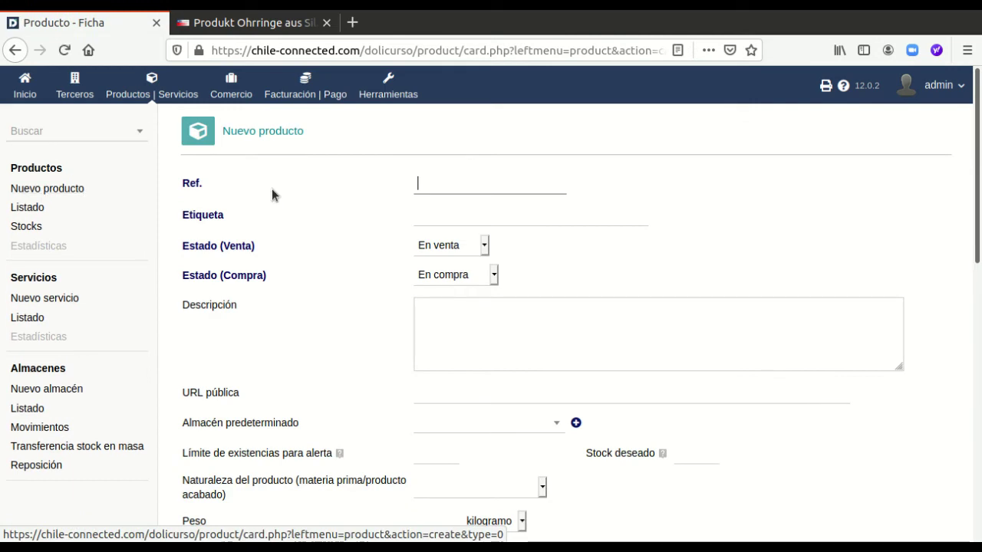
text(casamune)
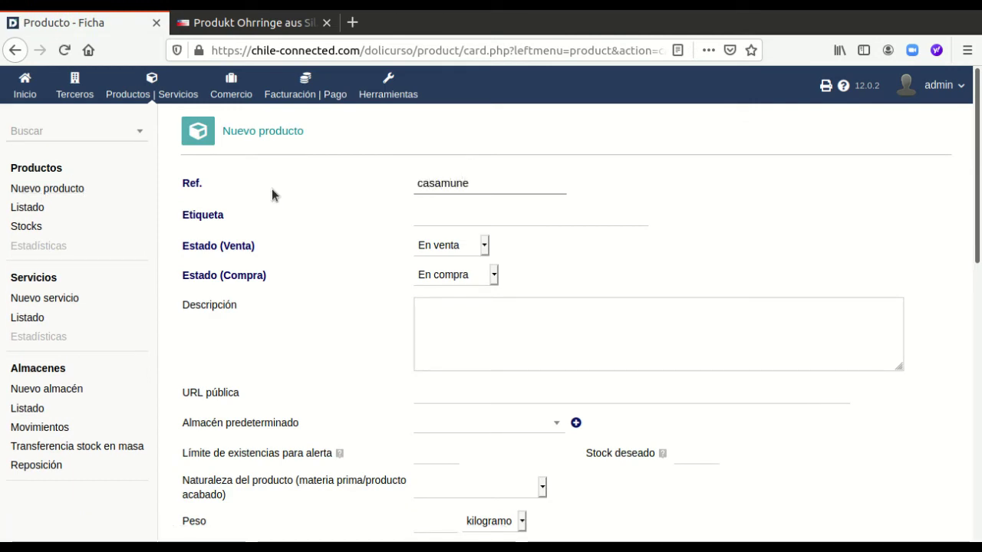
text(co)
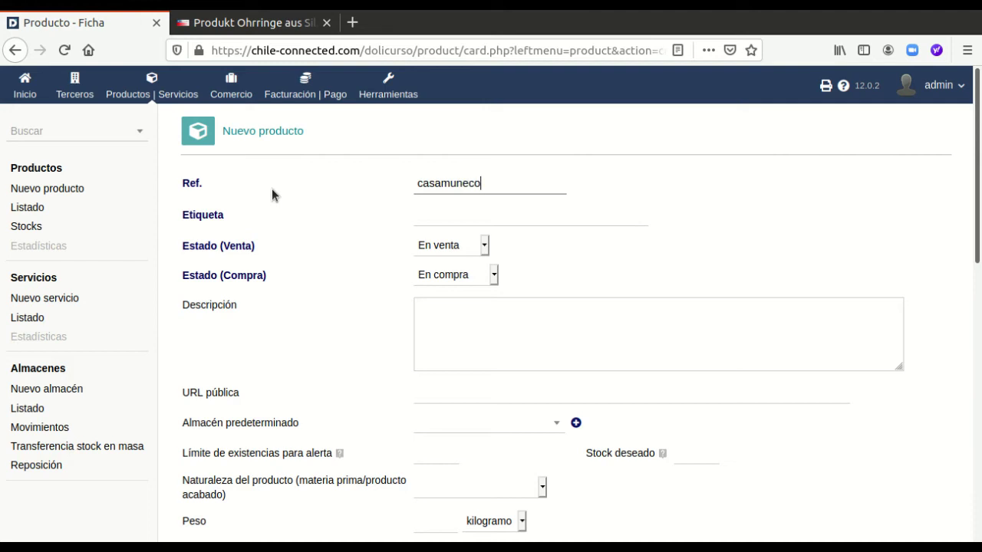
click(447, 216)
text(Casa)
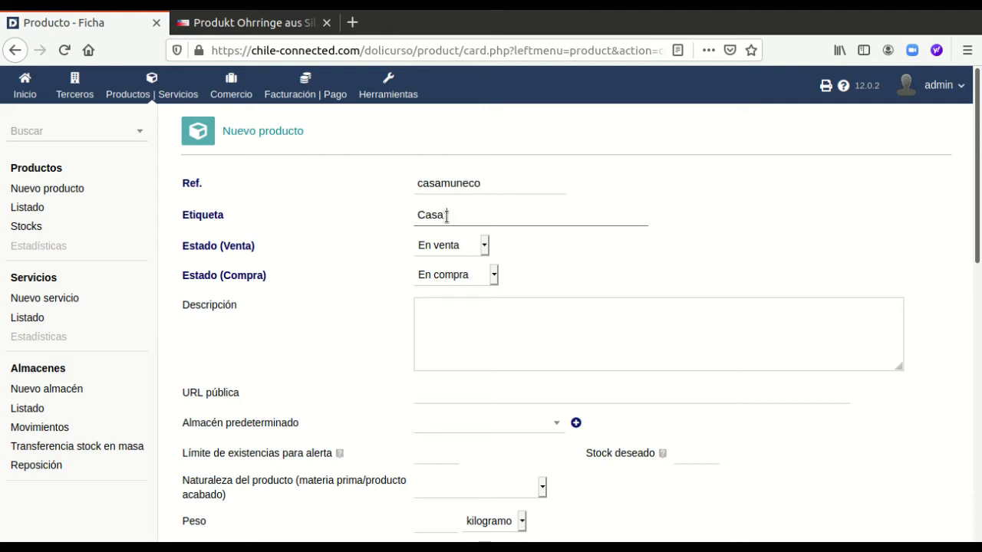
text( de muñecas)
scroll(436, 278, down, 1)
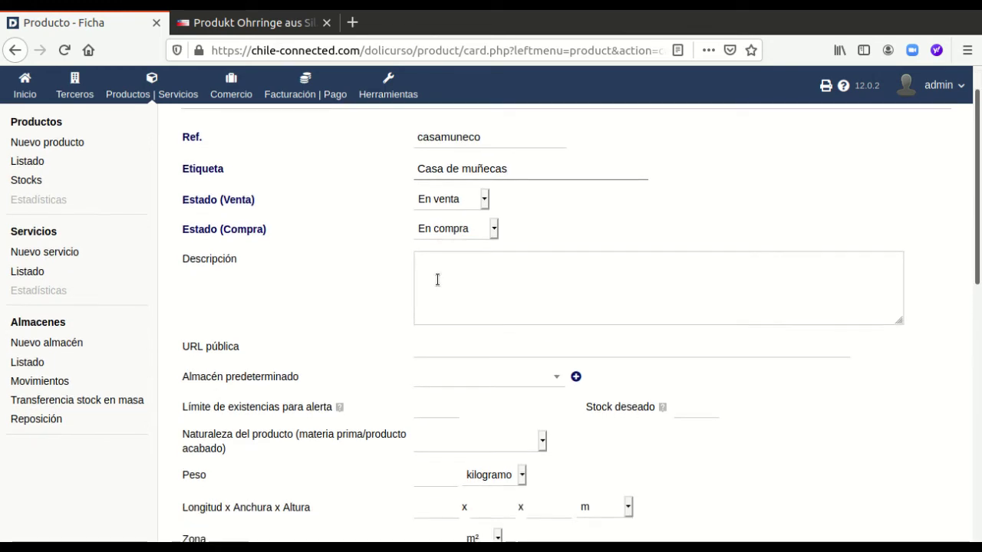
scroll(438, 279, down, 5)
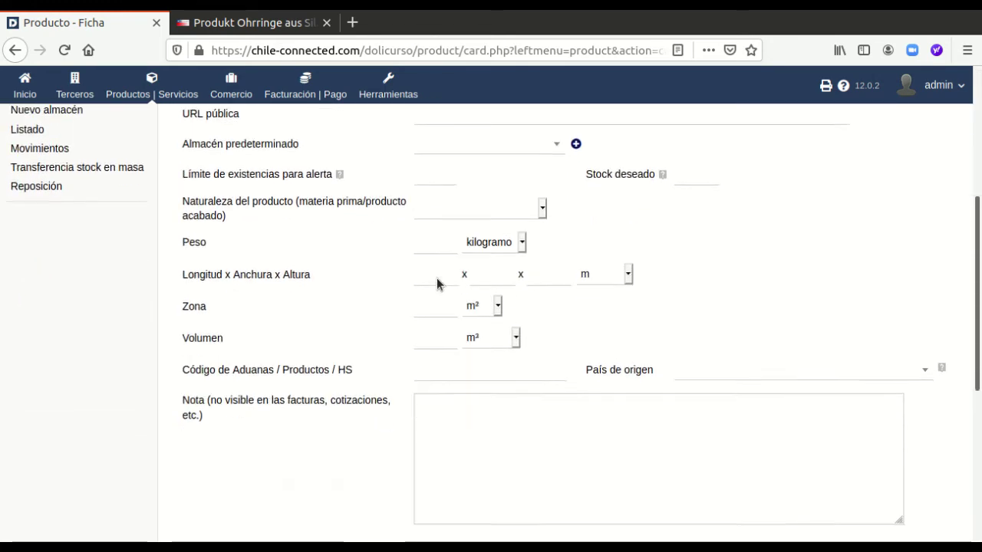
scroll(437, 277, down, 7)
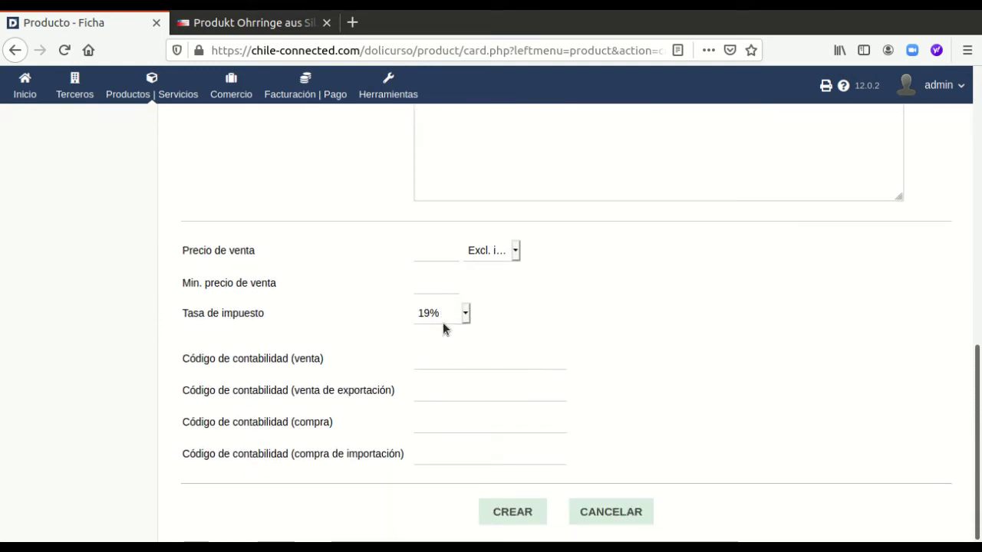
click(508, 518)
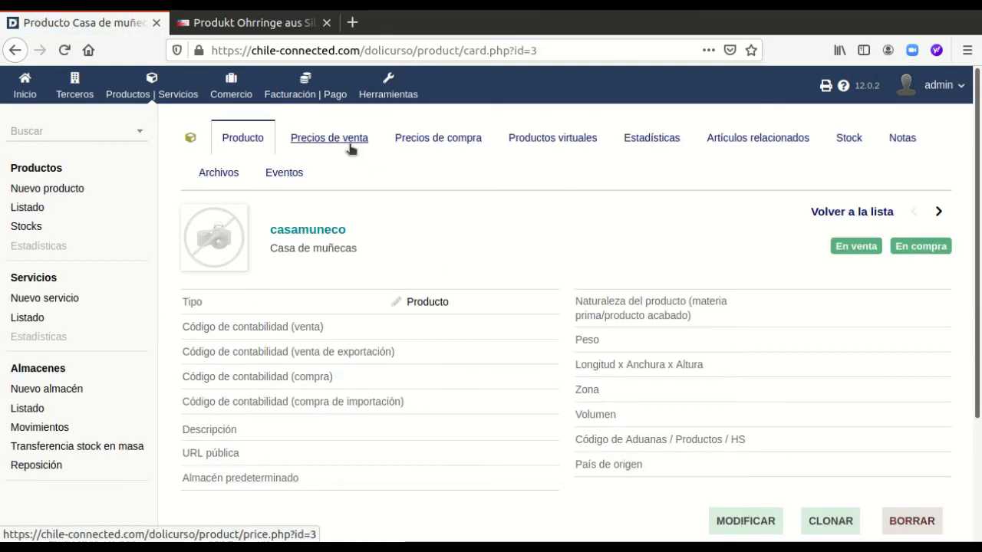
Start updating the default sale price of Casa de muñecas and set the Precio de venta to 50000.
click(346, 140)
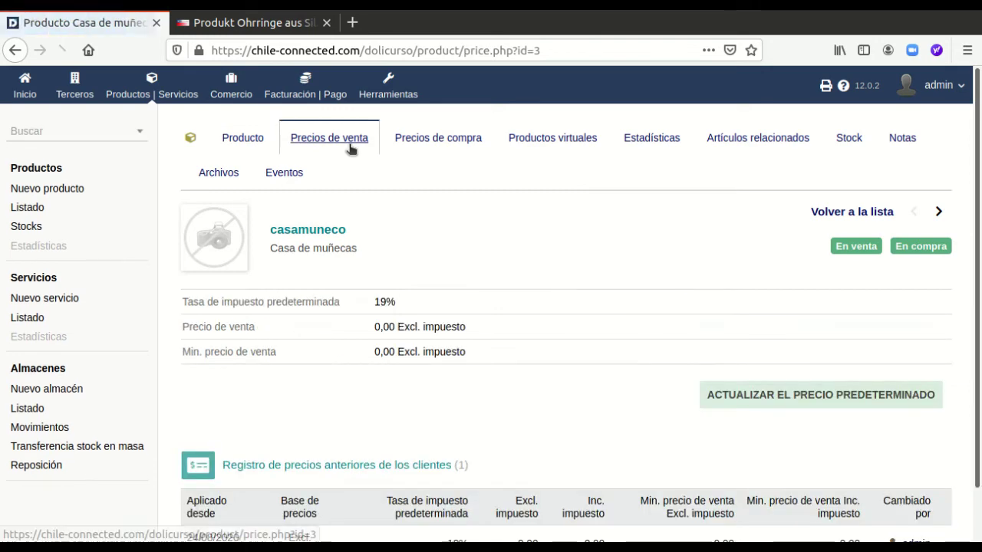
scroll(448, 261, down, 1)
click(742, 347)
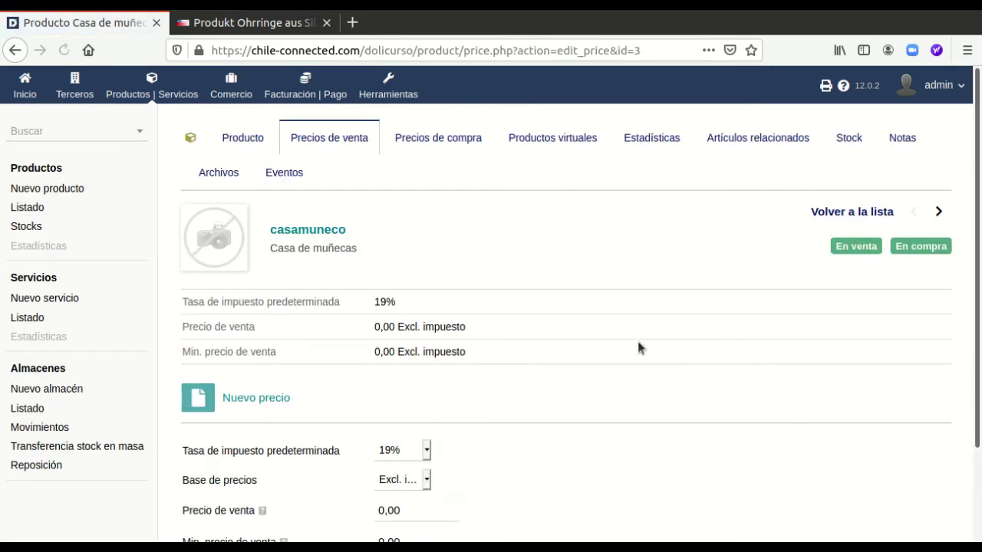
scroll(474, 346, down, 2)
drag(432, 405, 353, 409)
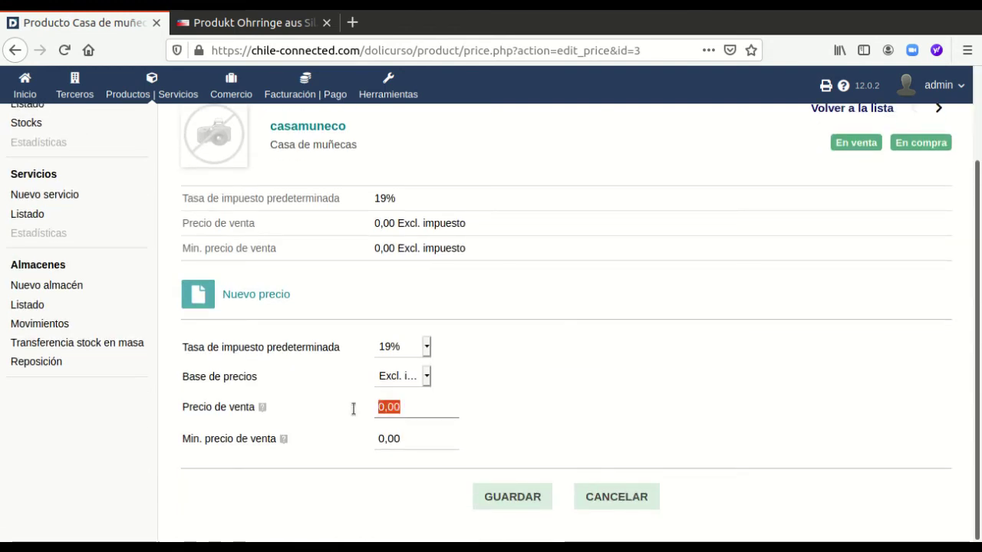
text(50000)
click(317, 473)
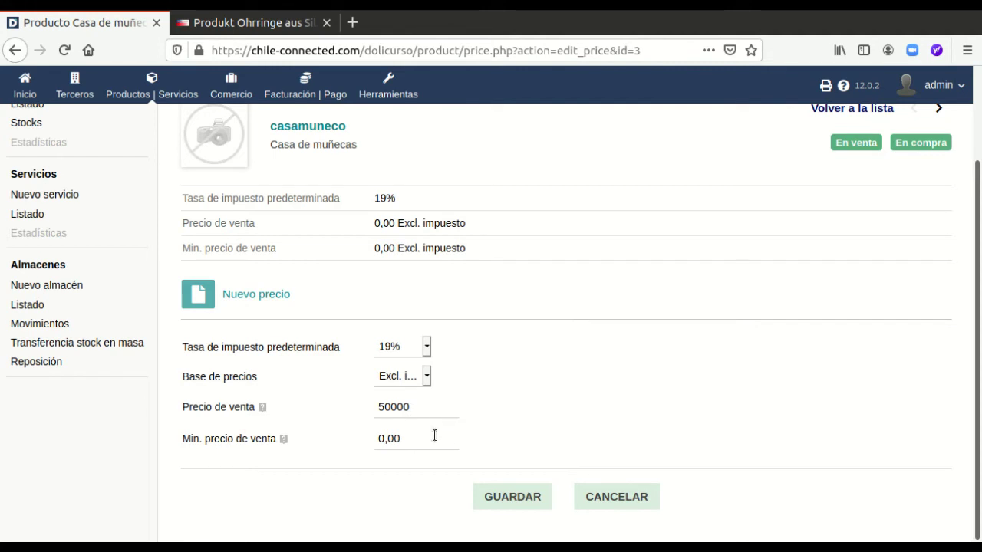
Set the minimum sale price of Casa de muñecas to 45000 and save the new price.
drag(434, 436, 340, 449)
text(45000)
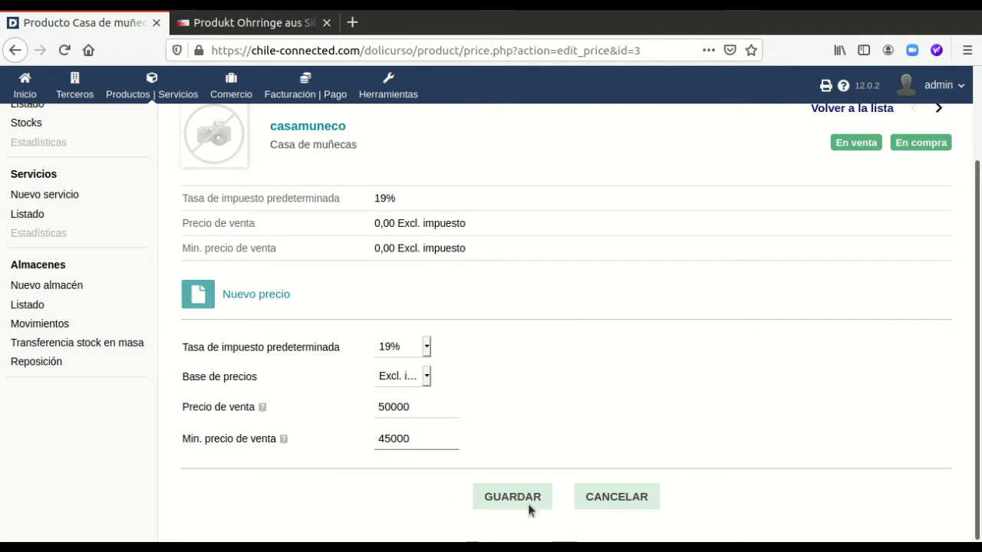
click(516, 498)
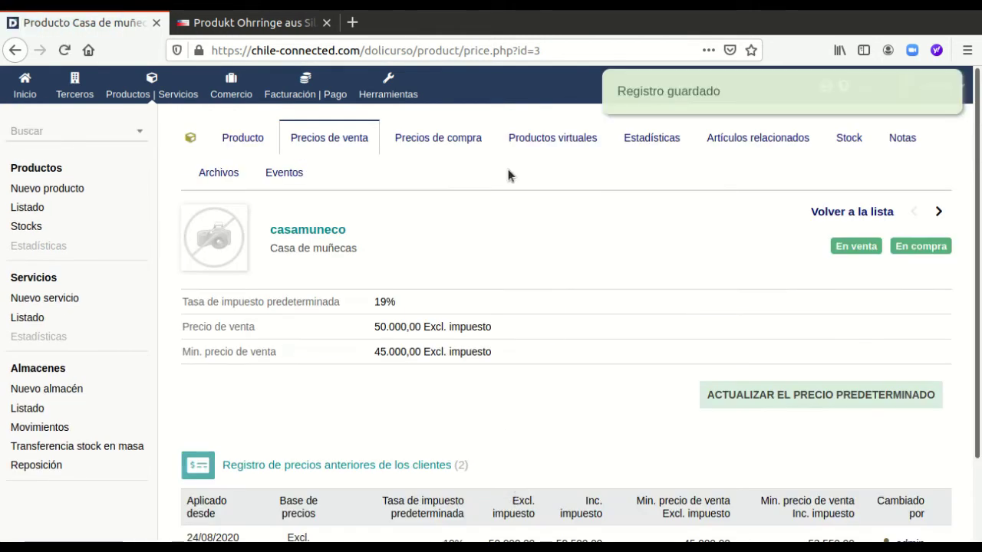
Start a purchase price for Casa de muñecas with casamun as the SKU del proveedor and Fabrica de Juegos as the vendor.
click(460, 145)
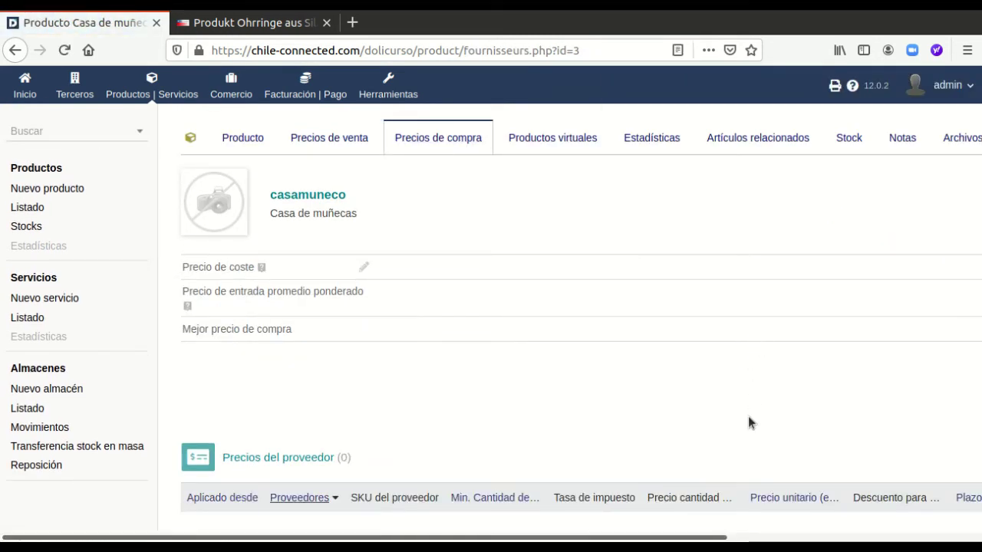
drag(690, 537, 944, 538)
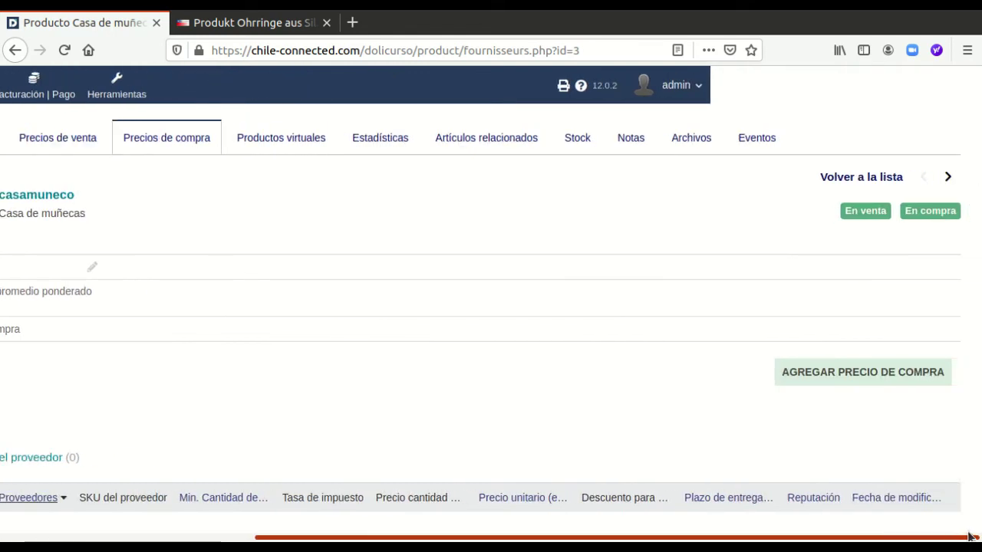
click(924, 378)
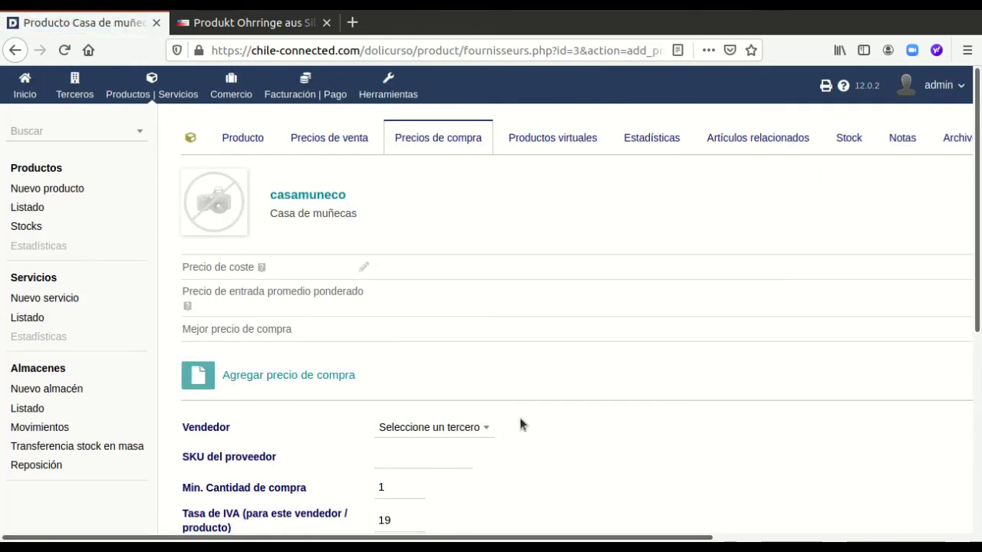
scroll(520, 420, down, 3)
click(429, 329)
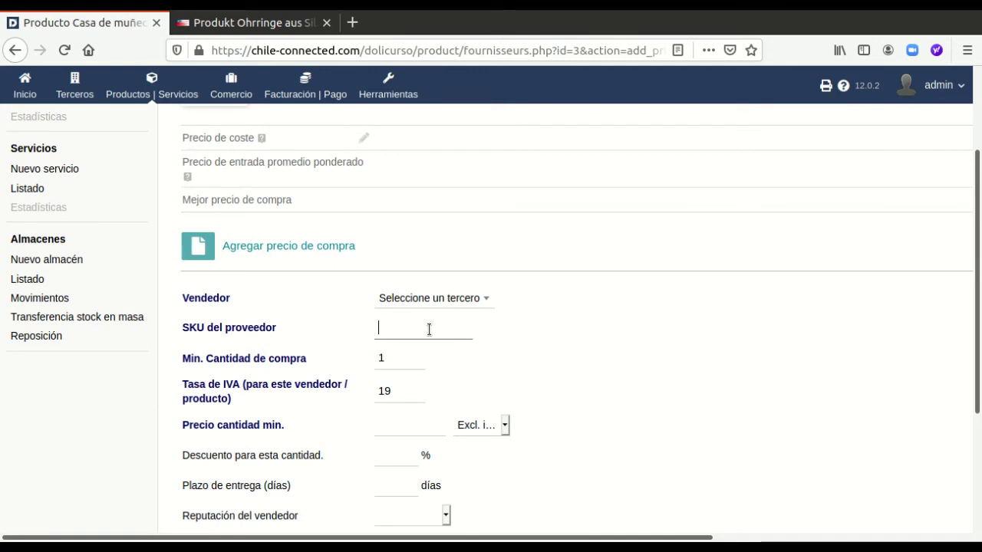
text(casamun)
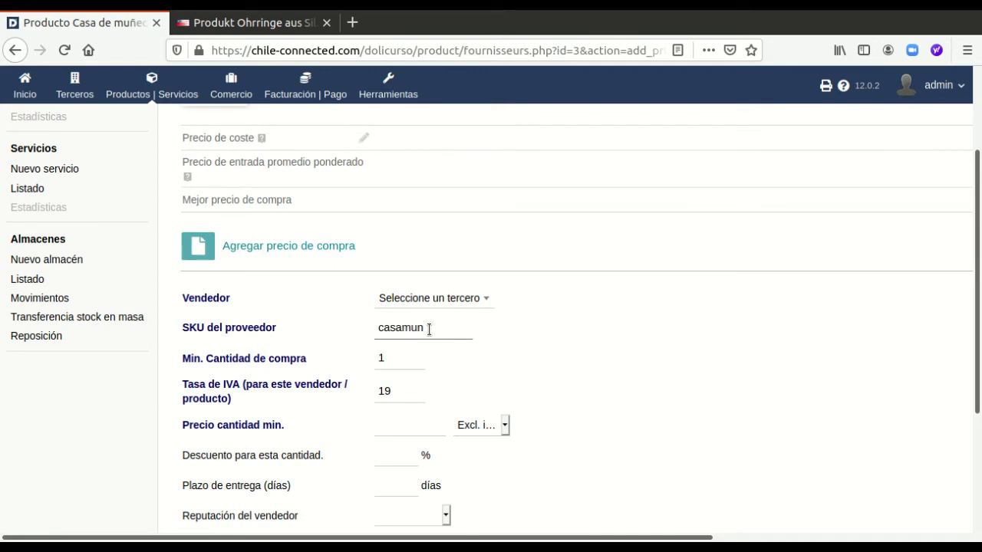
scroll(429, 329, down, 2)
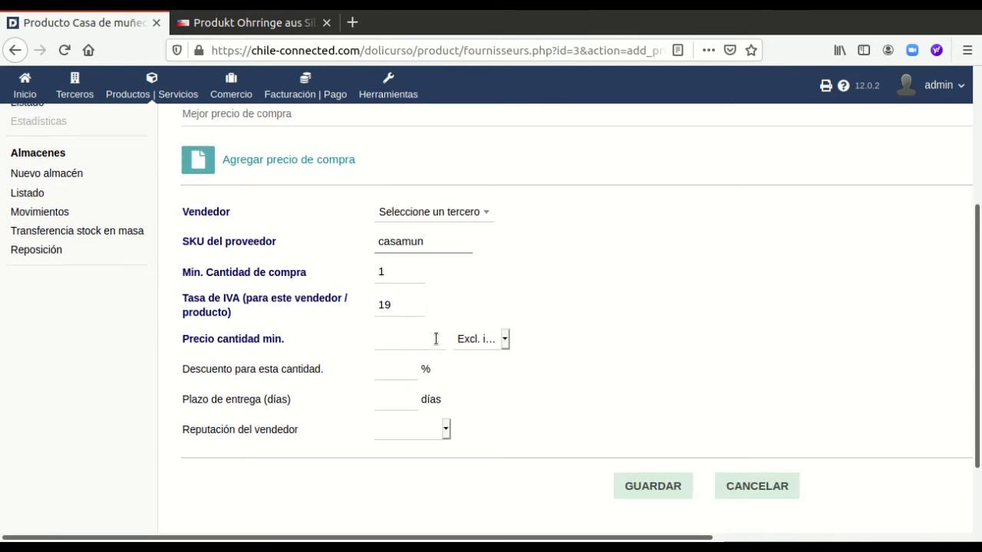
click(454, 221)
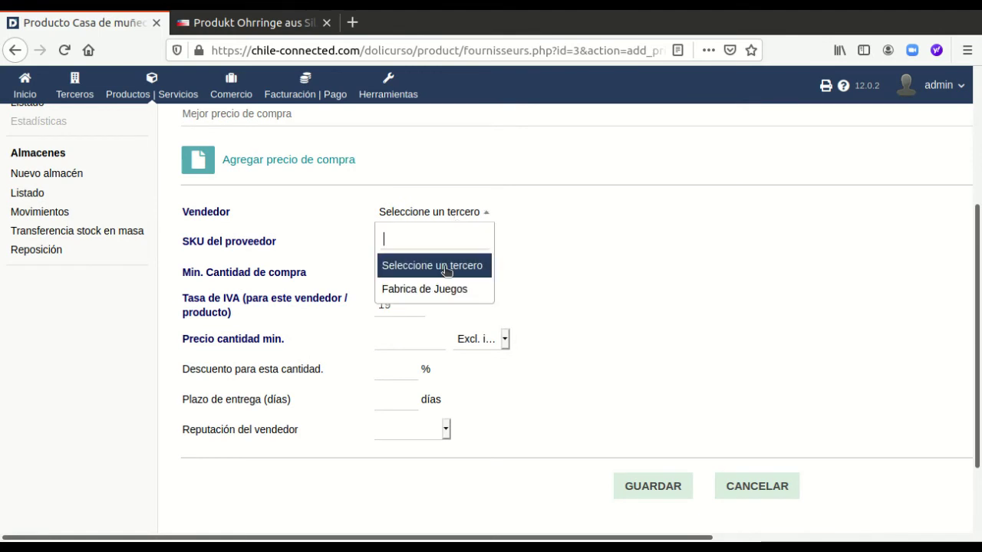
click(448, 287)
Set the Precio cantidad min. to 25000 and save the purchase price of Casa de muñecas.
scroll(412, 329, down, 1)
scroll(412, 329, down, 2)
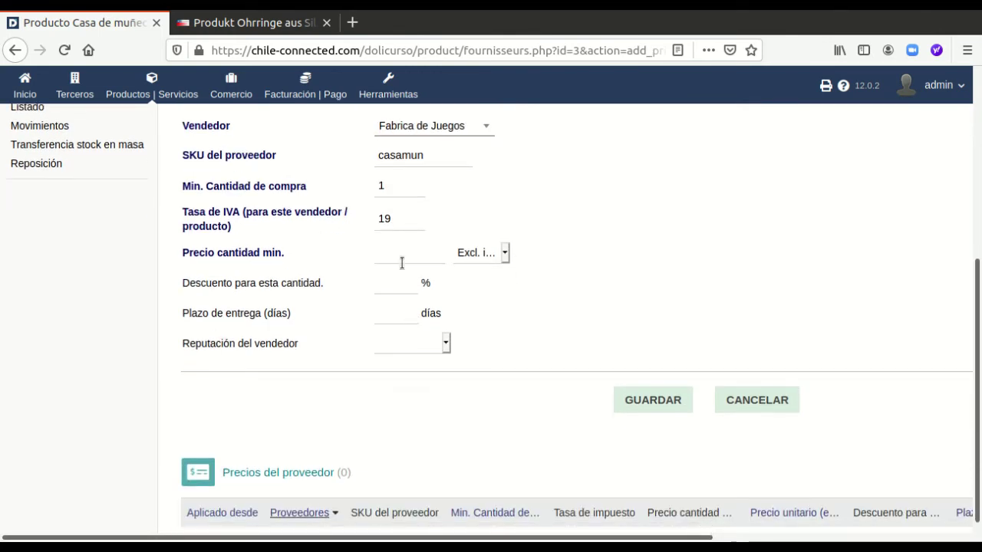
click(405, 258)
text(30)
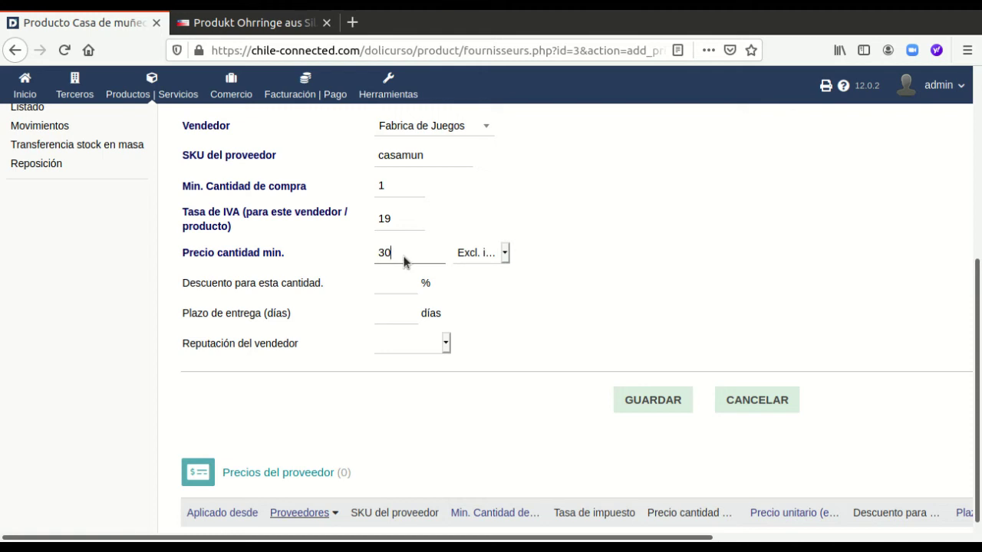
key(BackSpace)
text(25000)
scroll(514, 334, down, 1)
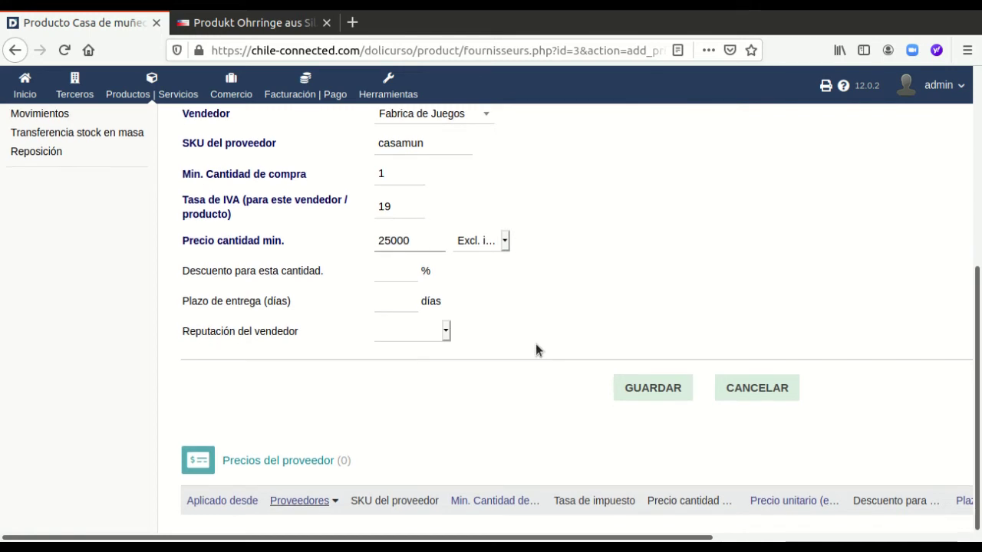
click(639, 386)
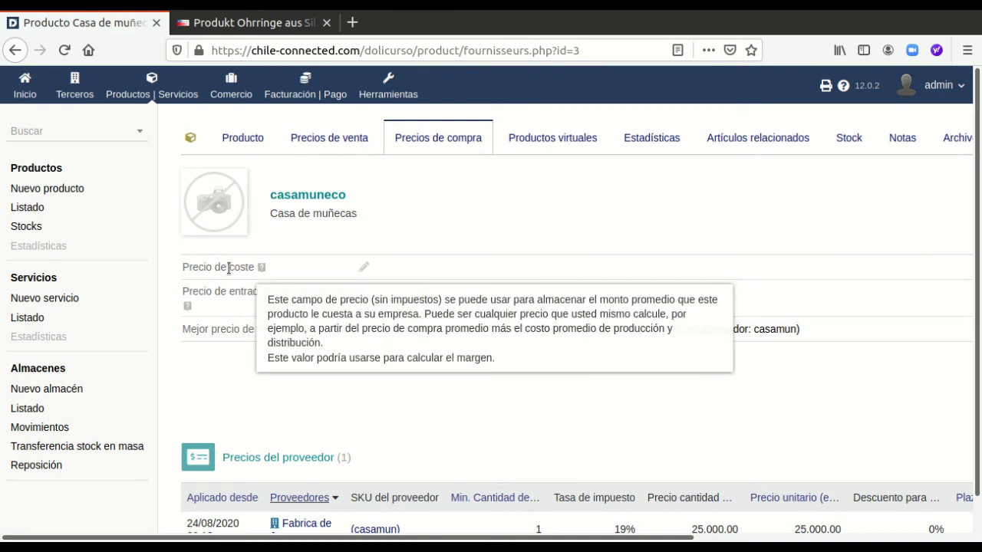
Create a new product with the Ref. familimunecas and the Etiqueta Familia de Muñecas.
click(46, 189)
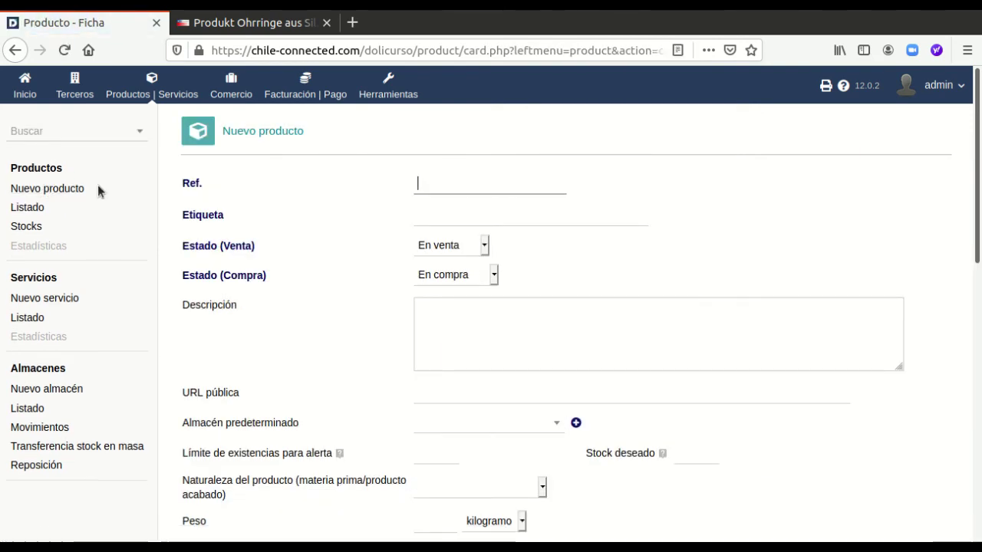
text(familim)
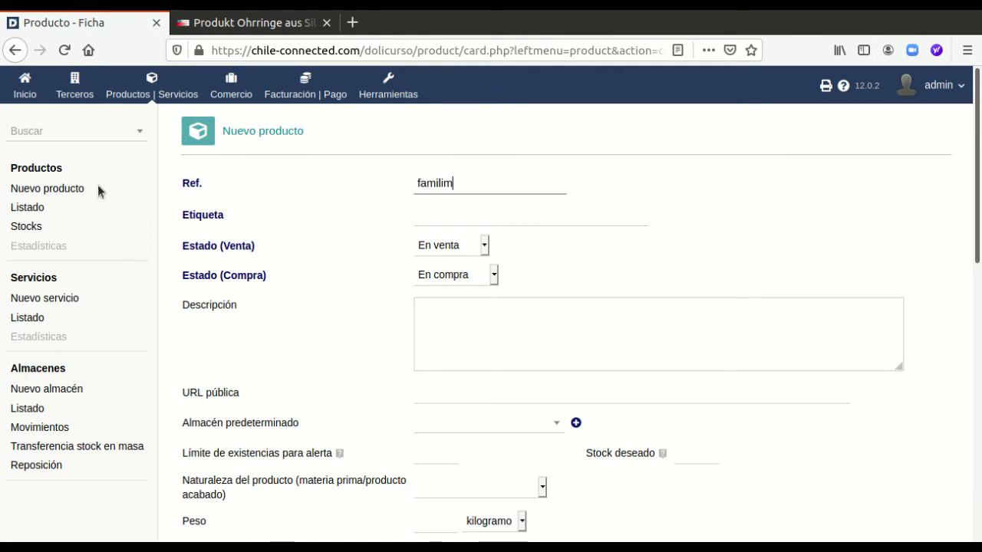
text(unecas)
click(462, 220)
text(Famil)
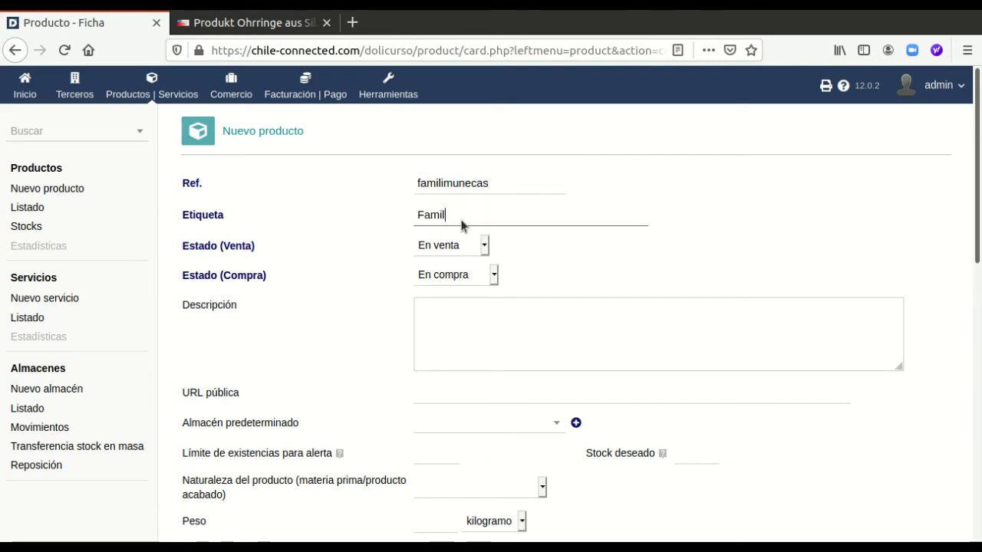
text(ia de Muñecas)
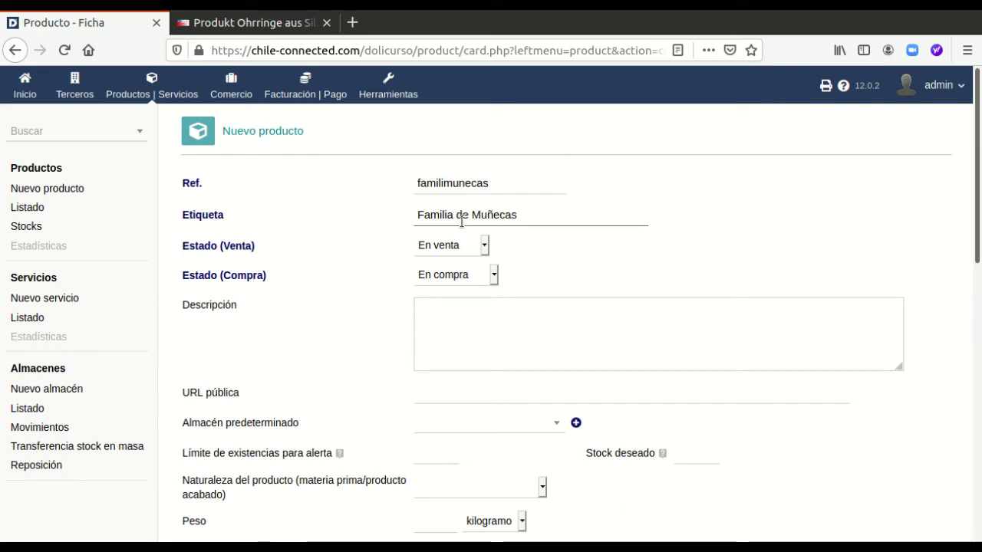
scroll(458, 272, down, 2)
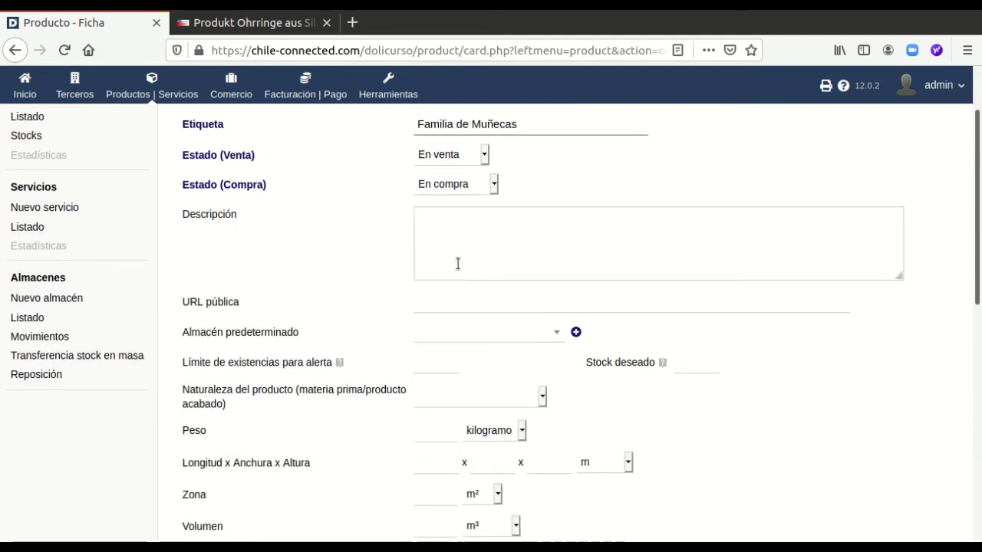
scroll(458, 268, down, 10)
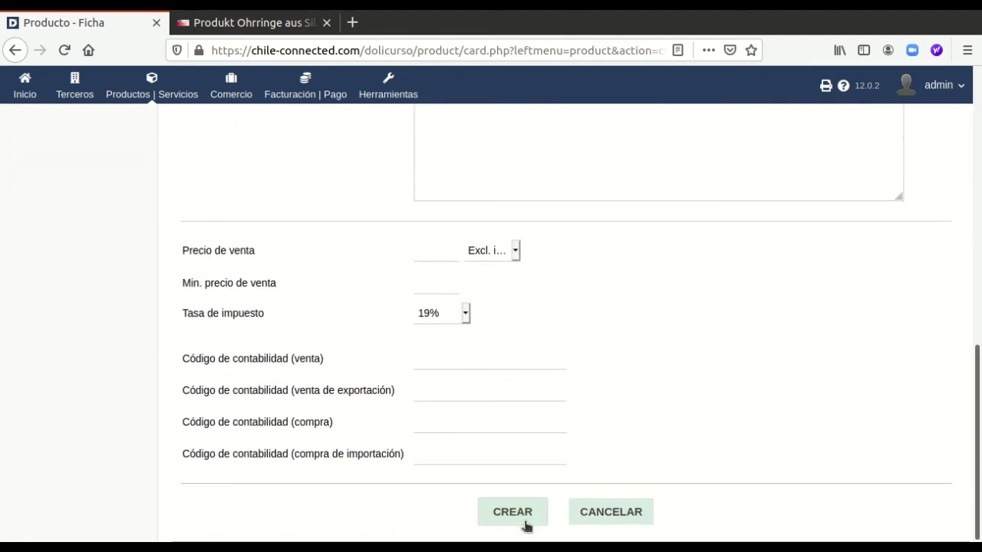
click(526, 526)
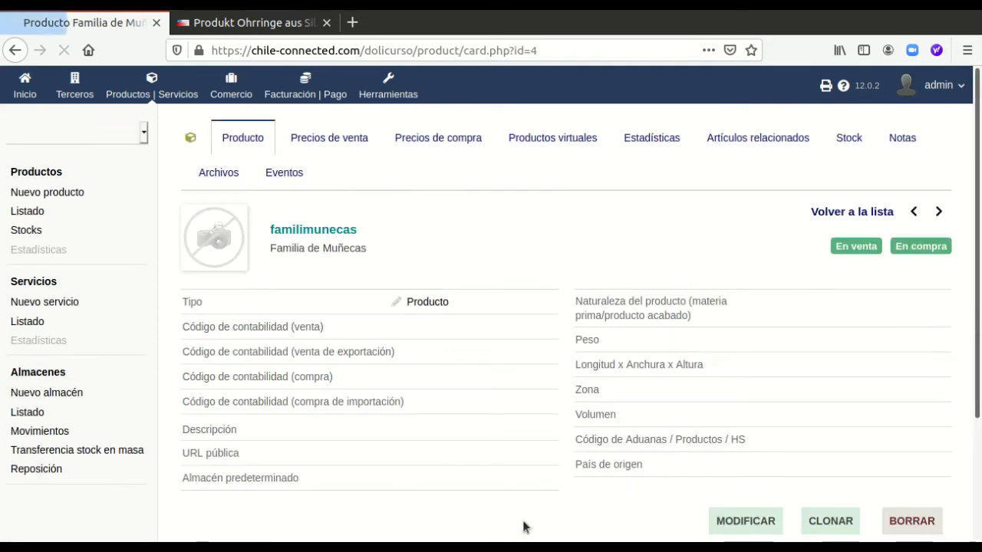
Find Muñeca Alice with the keyword alice and add it with quantity 1 as a component of Familia de Muñecas.
click(539, 145)
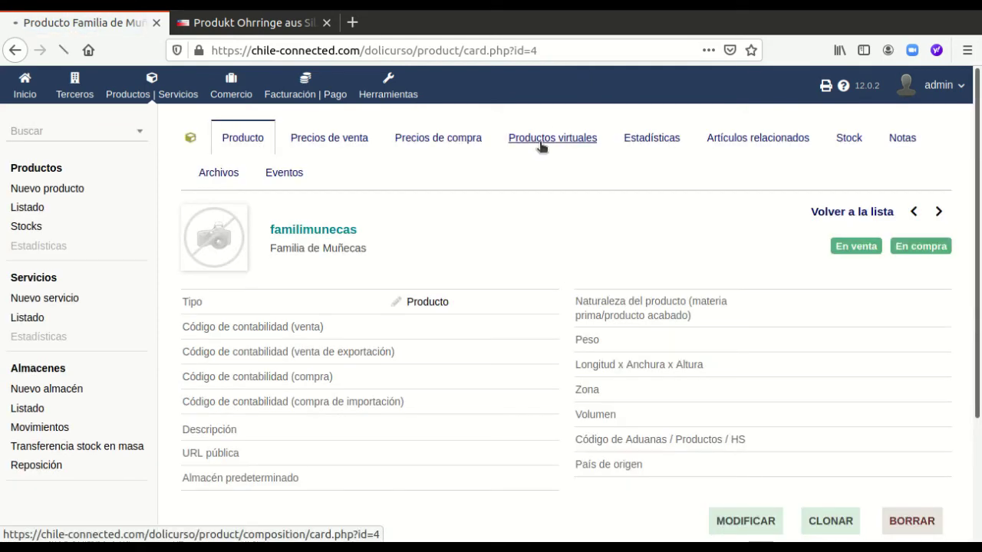
scroll(537, 145, down, 5)
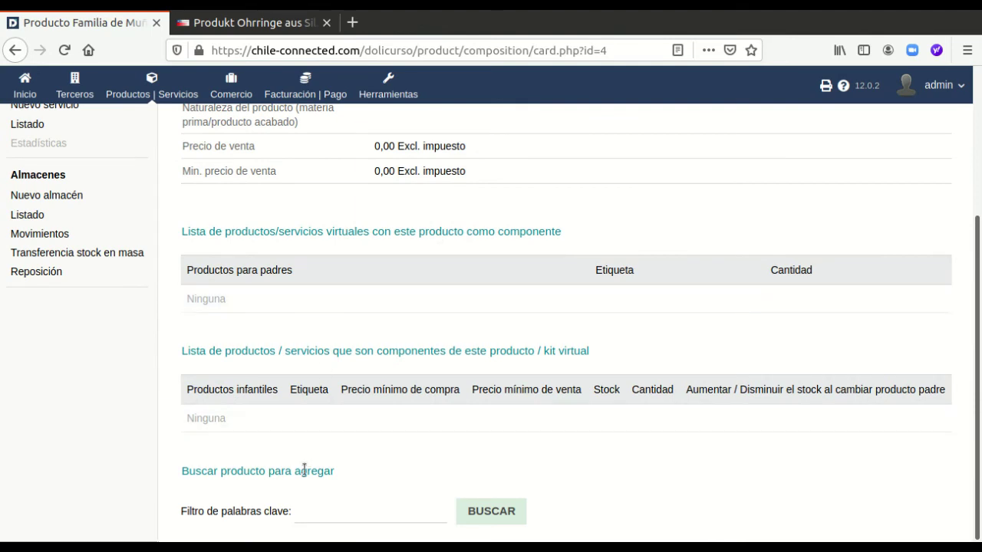
click(330, 510)
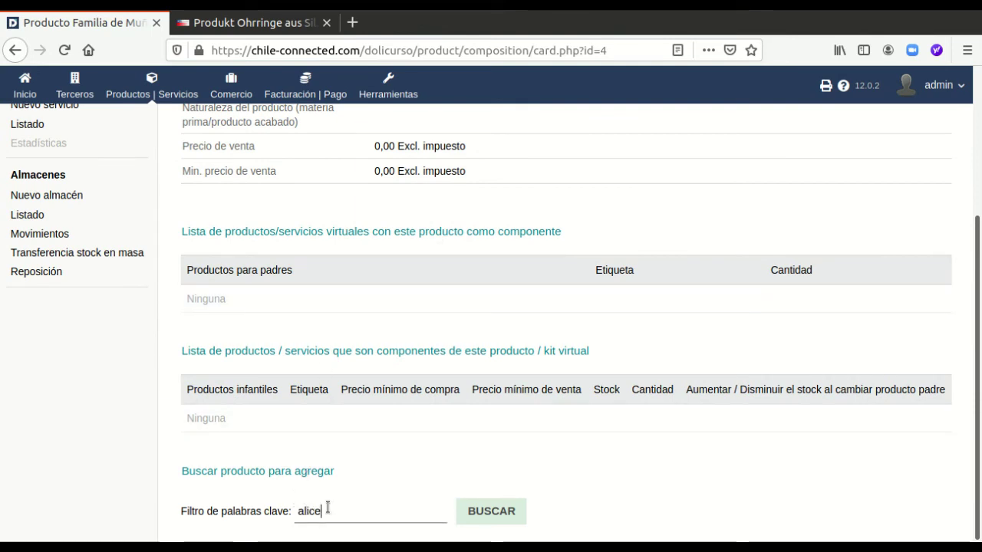
click(491, 512)
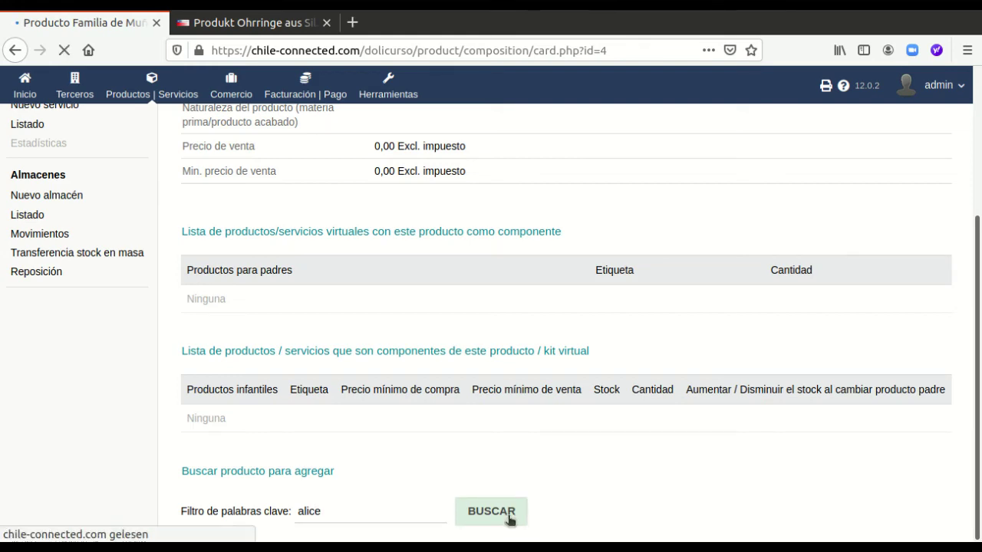
scroll(507, 520, down, 7)
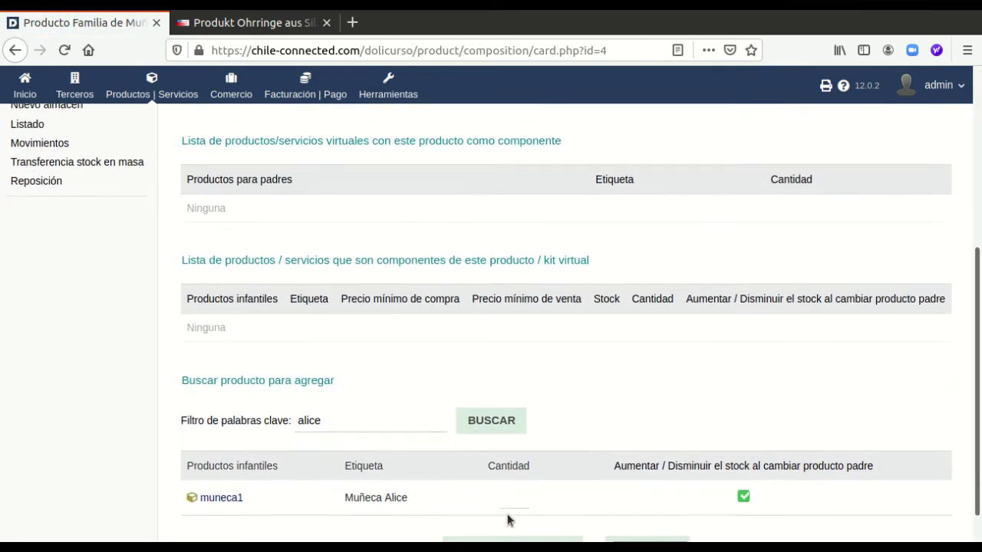
scroll(507, 520, down, 1)
click(507, 458)
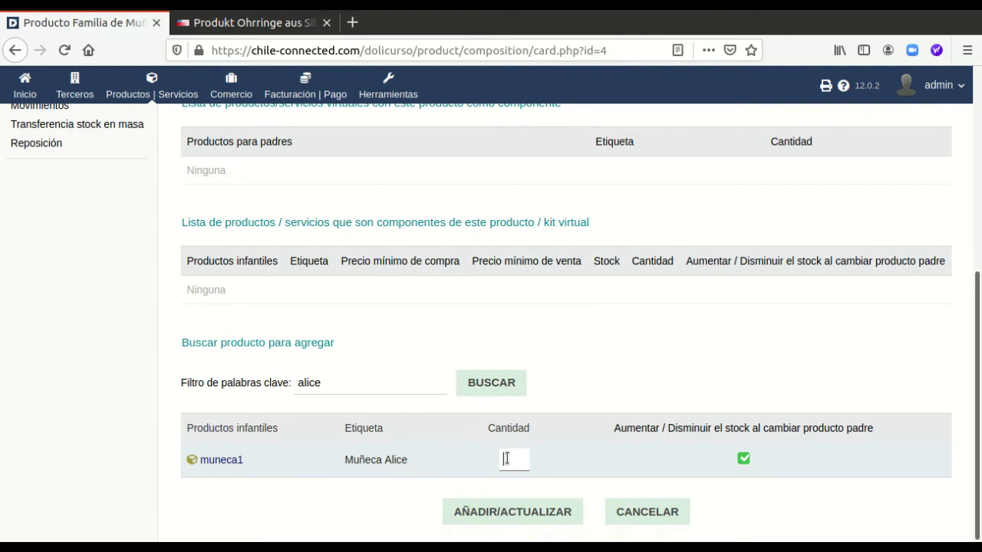
text(1)
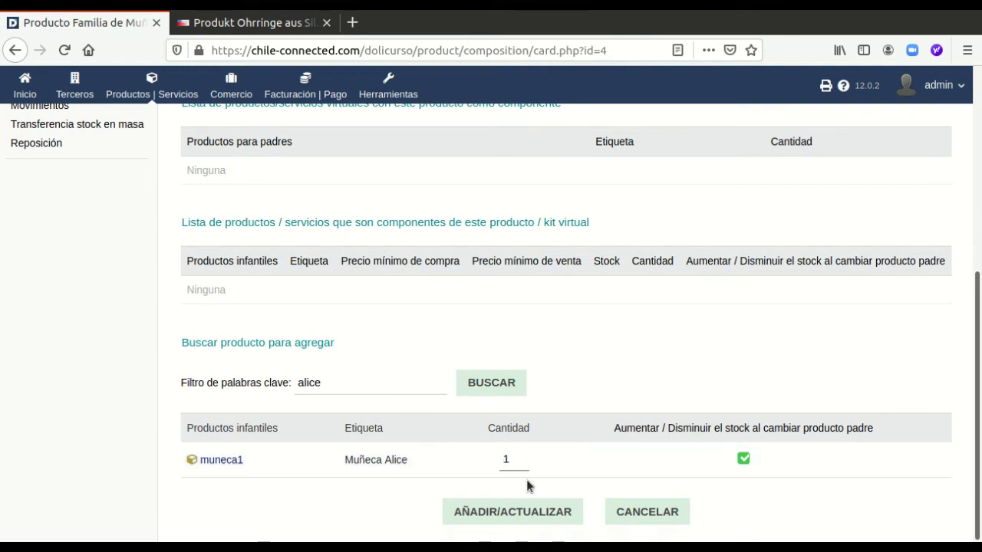
click(515, 515)
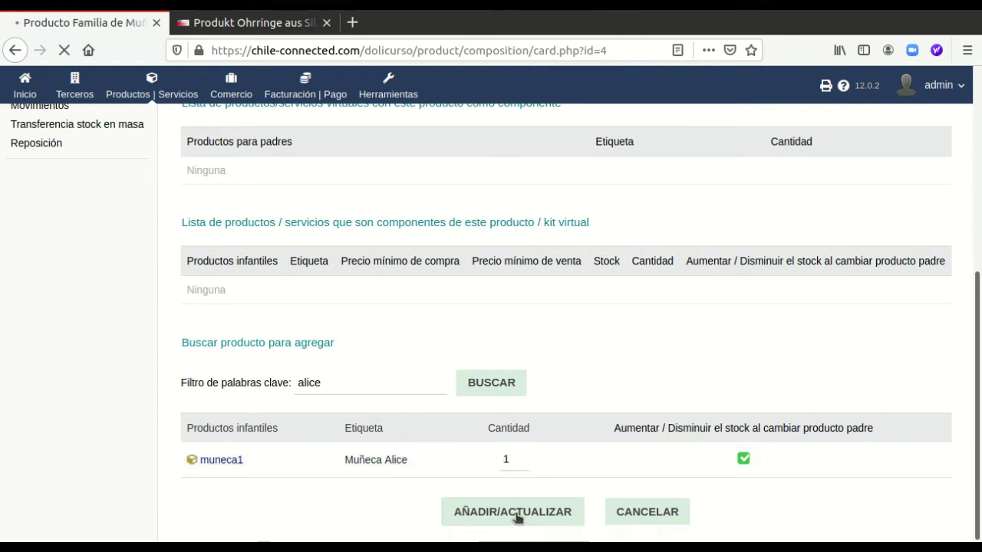
Find Muñeco Bjoern with the keyword bjoern and add it with quantity 1 to the components of Familia de Muñecas.
scroll(516, 499, down, 3)
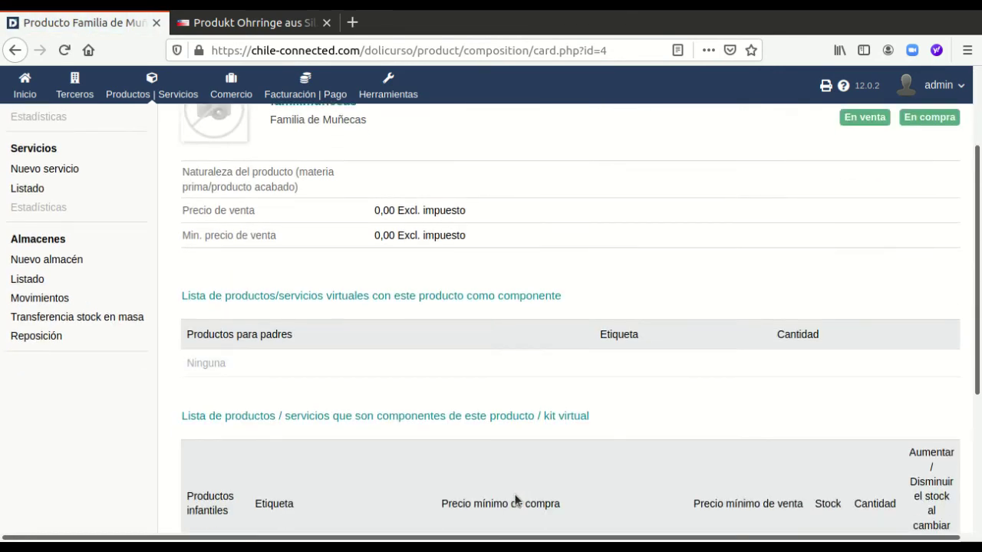
scroll(515, 500, down, 5)
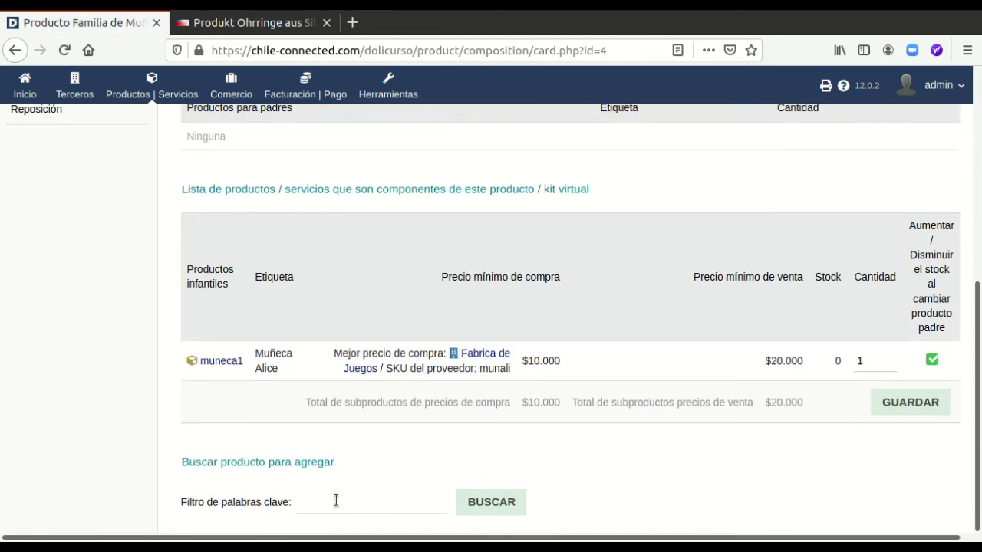
click(336, 501)
click(511, 514)
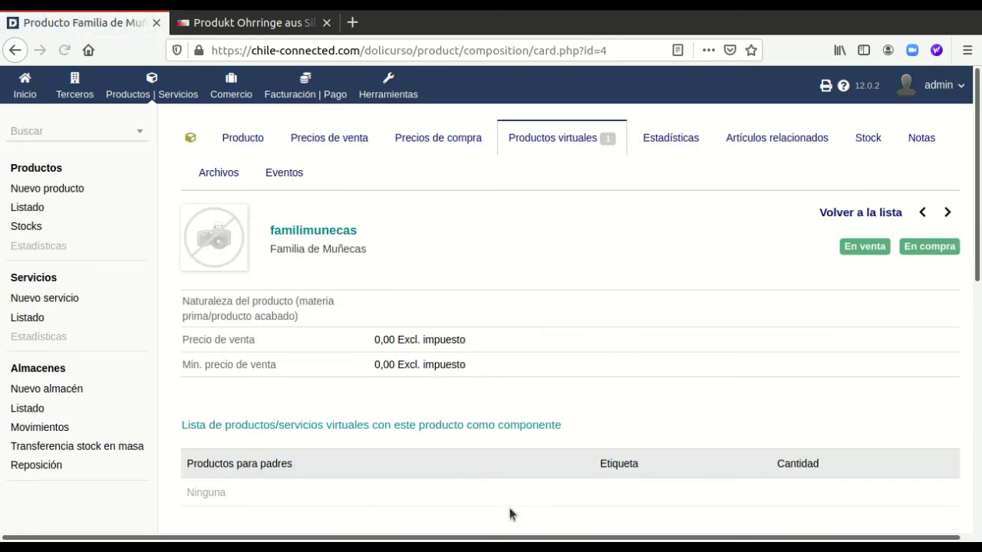
scroll(502, 460, down, 10)
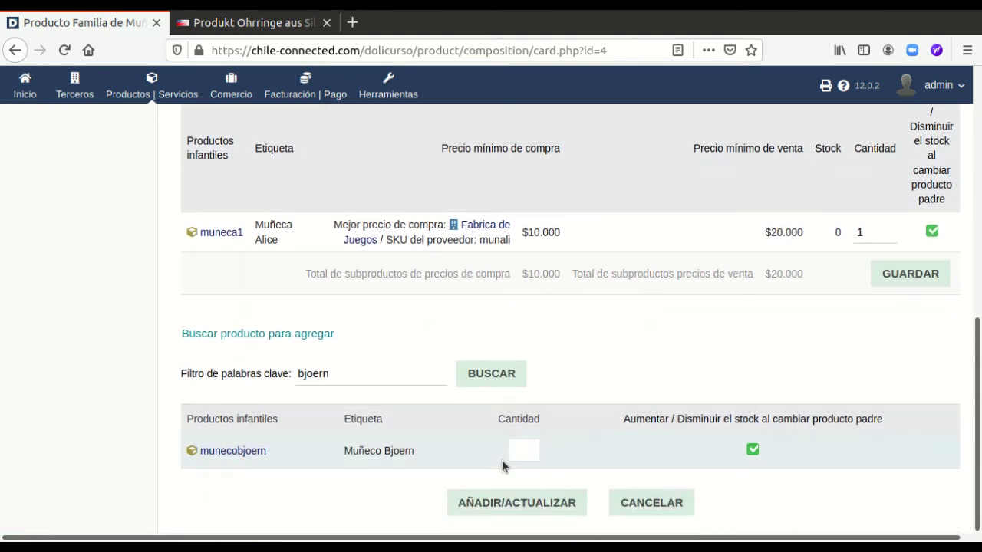
click(523, 451)
text(1)
click(525, 504)
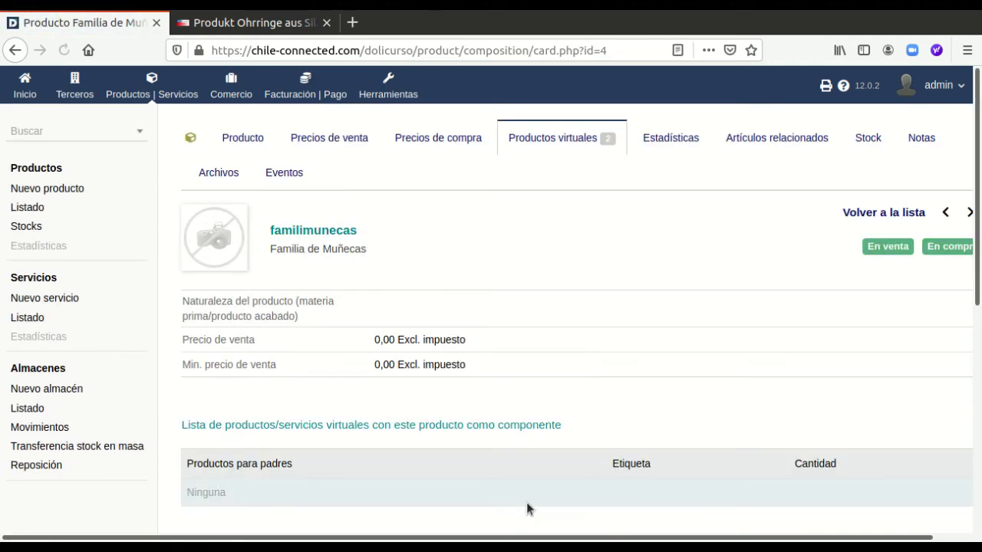
Find Casa de muñecas with the keyword casa and add it with quantity 1 to the kit's components.
scroll(506, 454, down, 5)
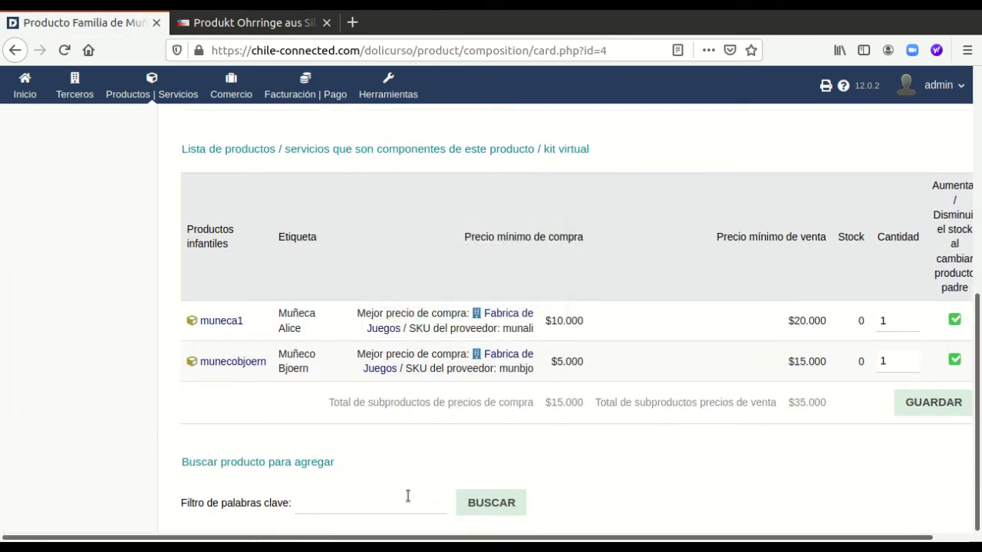
click(399, 503)
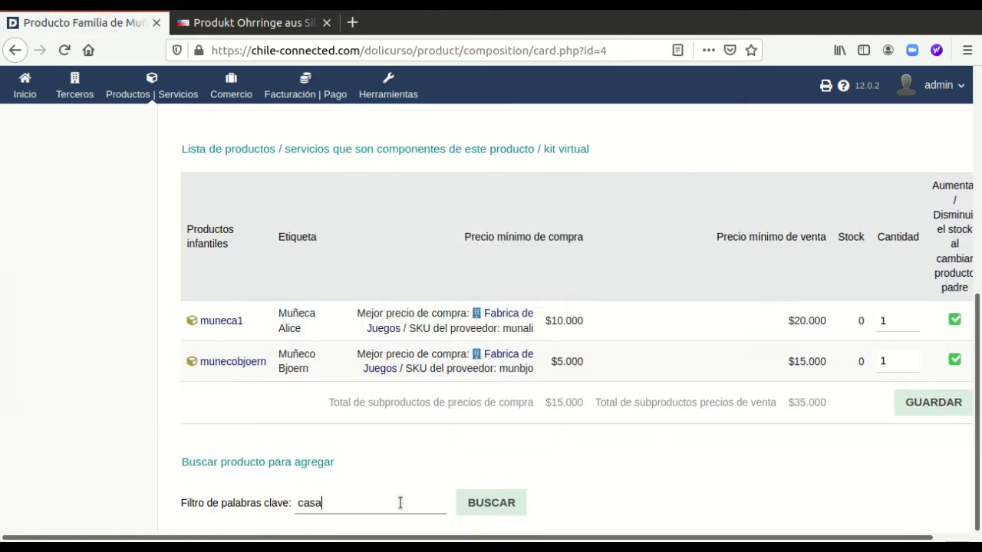
text(casa)
click(474, 503)
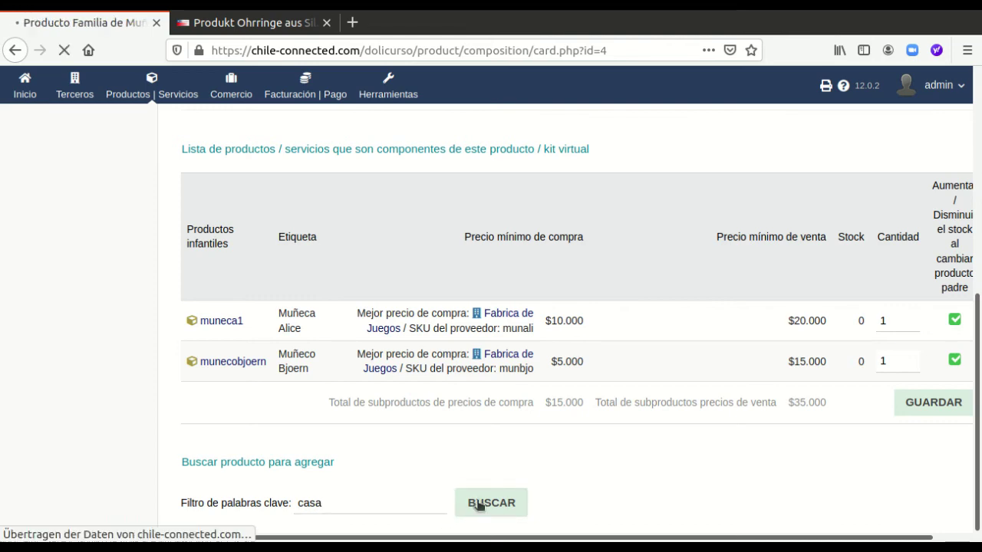
scroll(469, 483, down, 10)
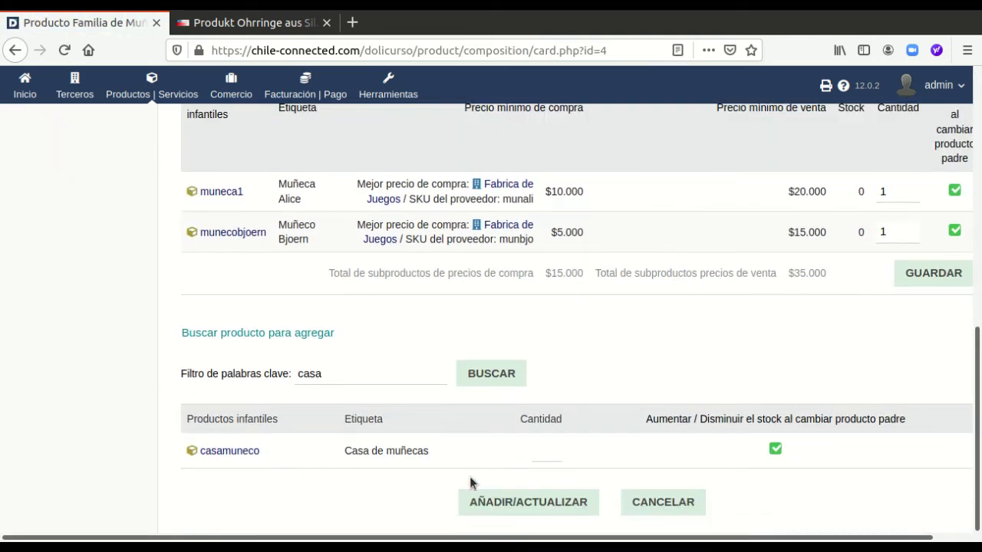
click(545, 450)
text(1)
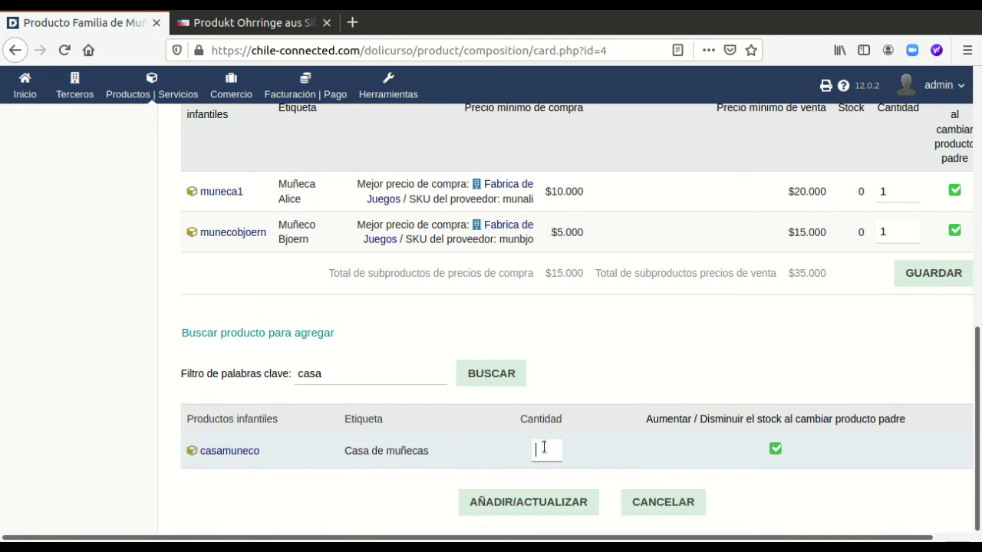
click(541, 503)
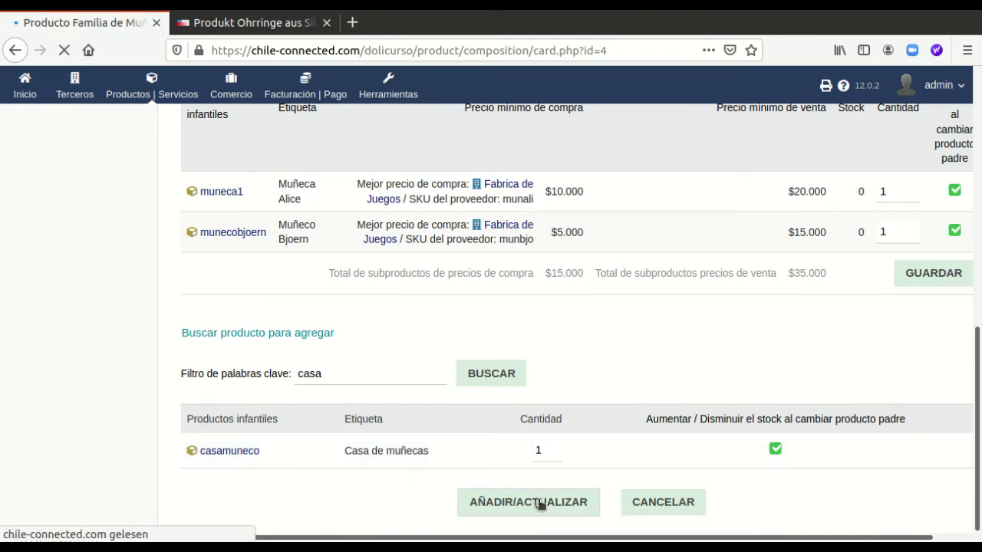
Save the component list of the kit Familia de Muñecas.
scroll(561, 359, down, 5)
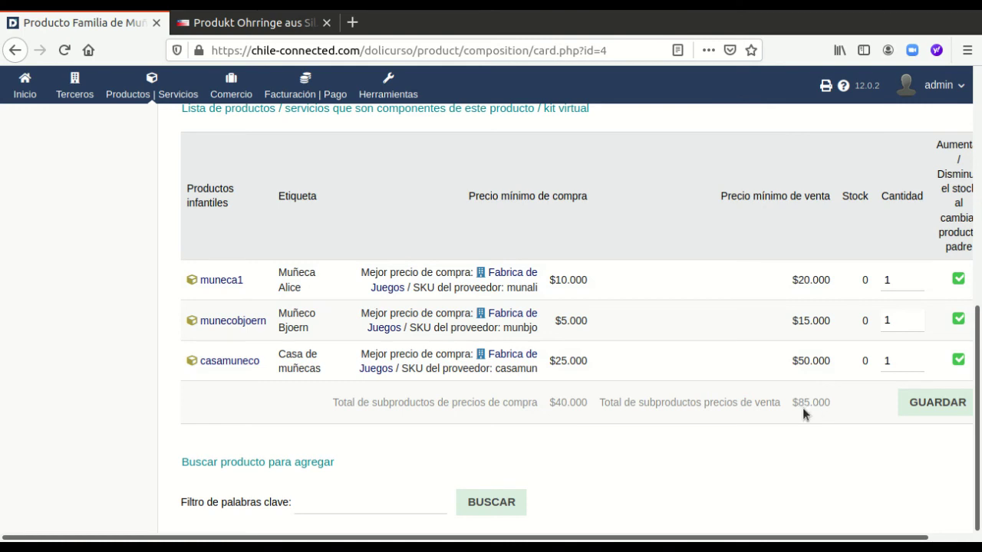
scroll(812, 461, right, 2)
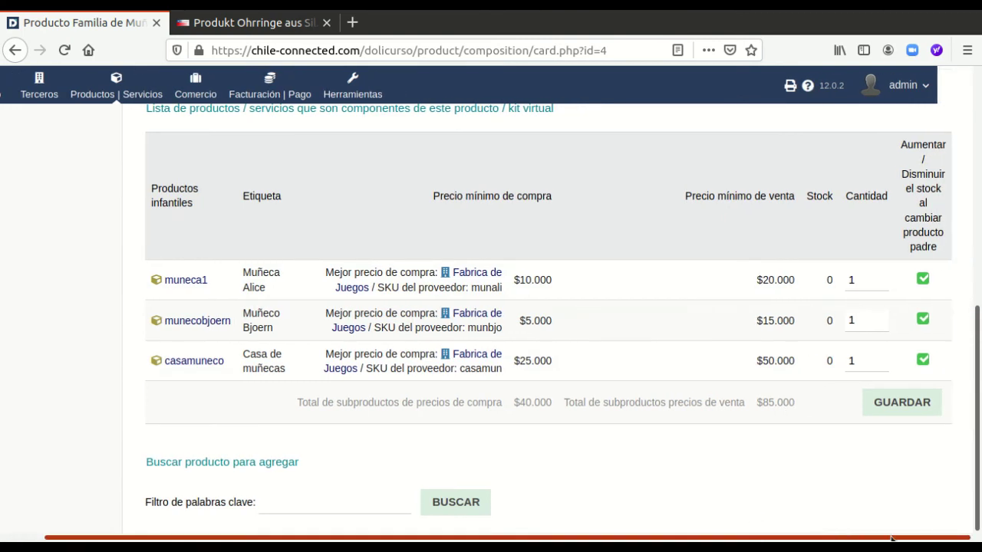
click(913, 411)
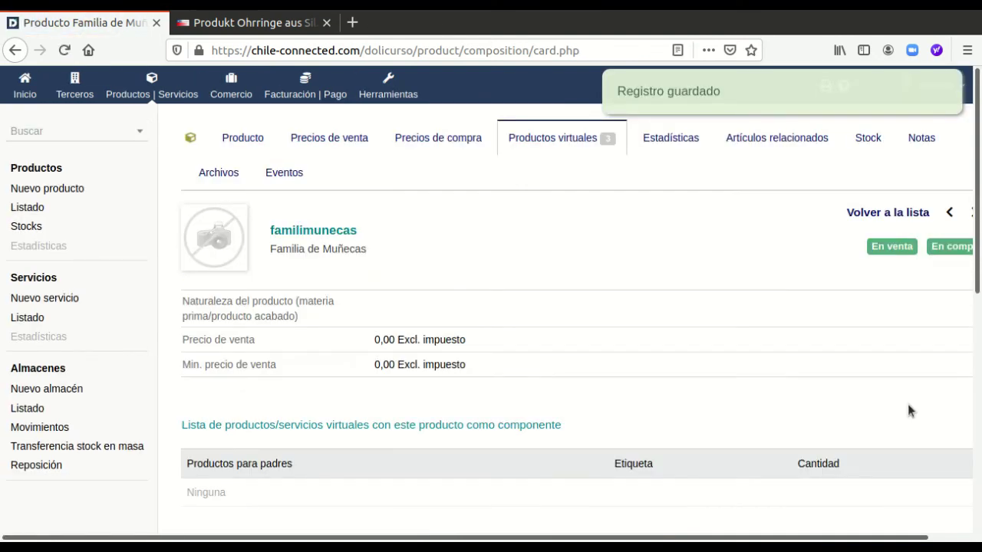
Check the purchase prices of Familia de Muñecas and the price totals of its kit components.
click(427, 148)
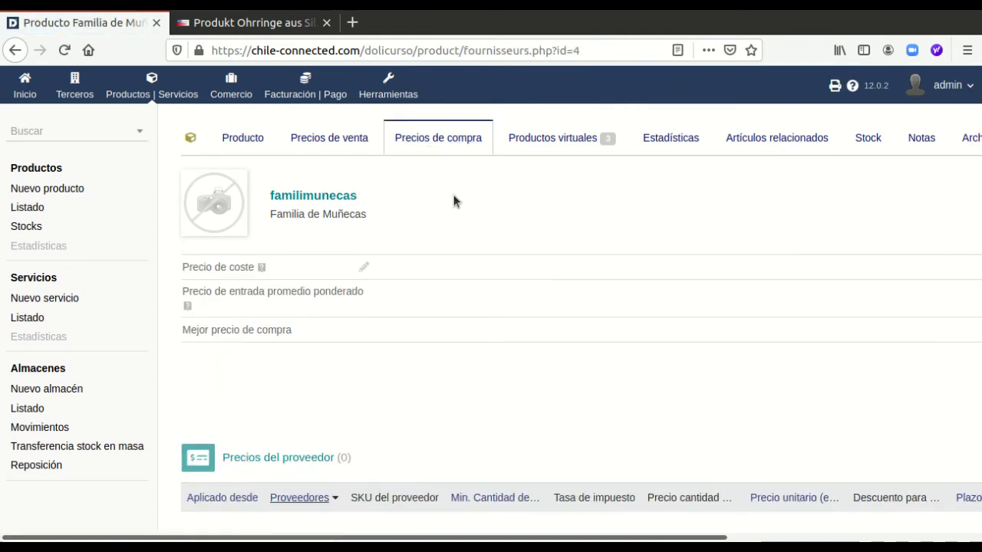
click(515, 141)
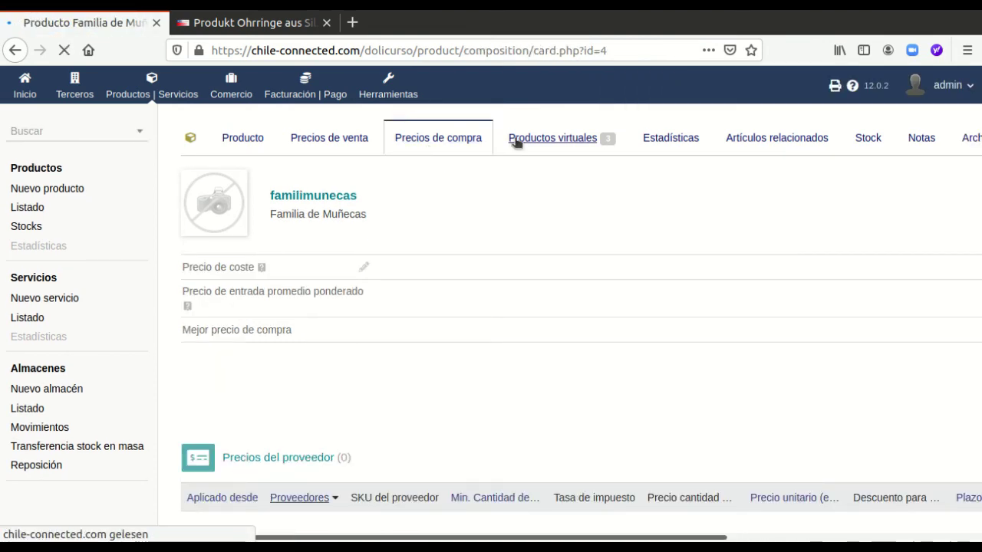
scroll(567, 242, down, 10)
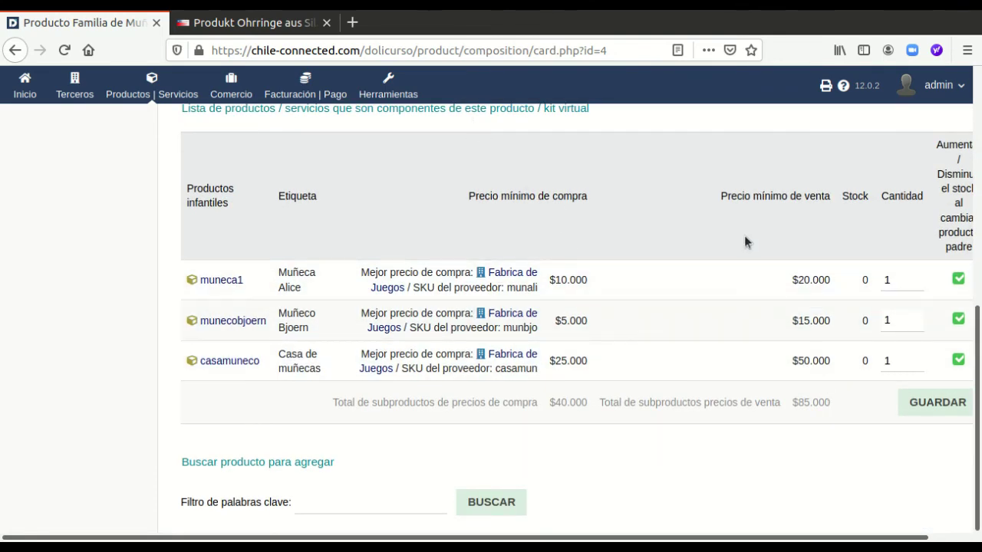
scroll(344, 146, up, 3)
scroll(344, 143, up, 5)
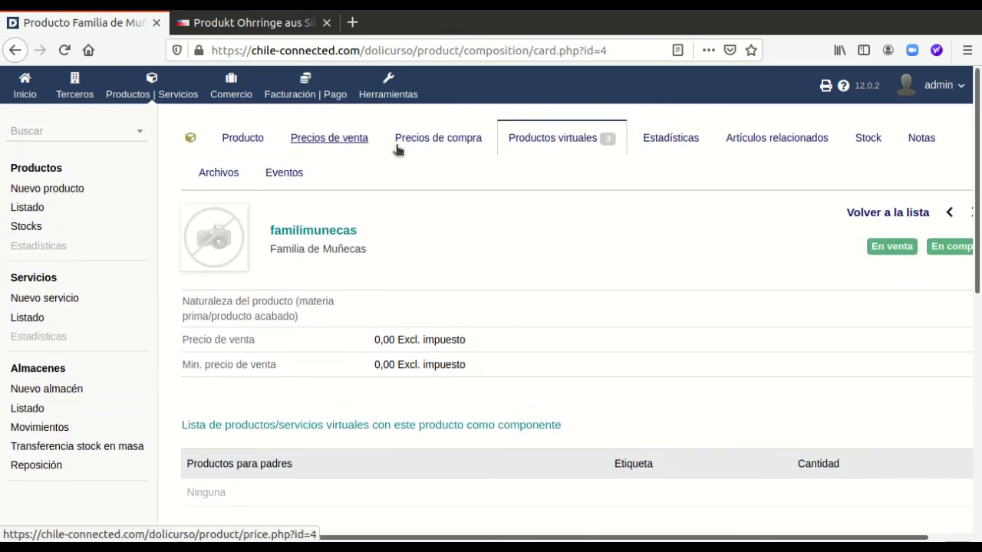
Start updating the default sale price of Familia de Muñecas and set the Min. precio de venta to 85000.
click(315, 139)
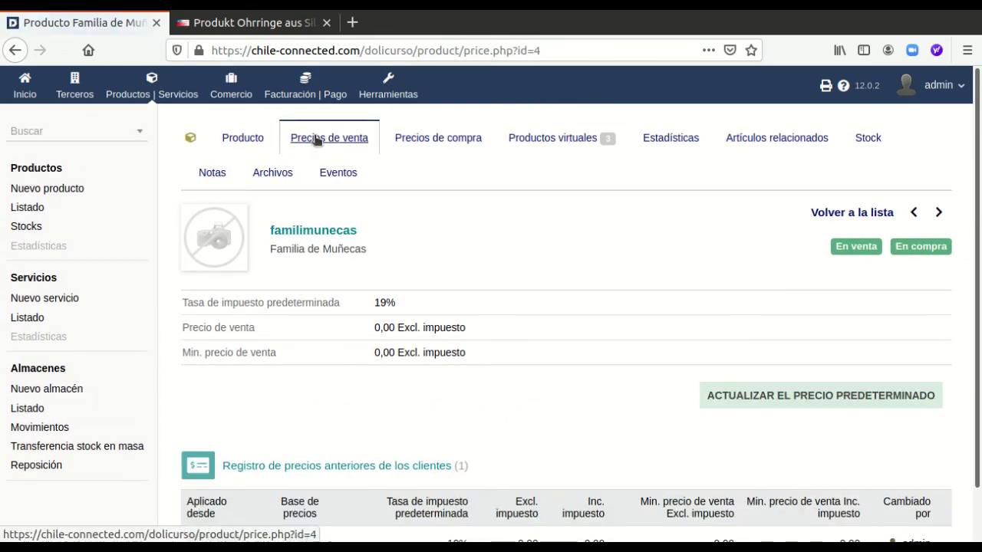
scroll(368, 230, down, 1)
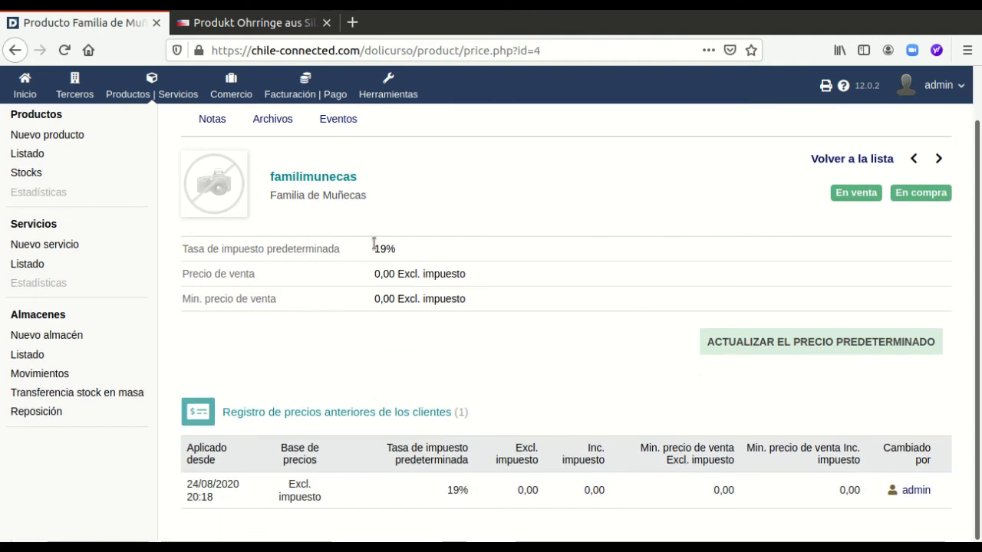
click(787, 346)
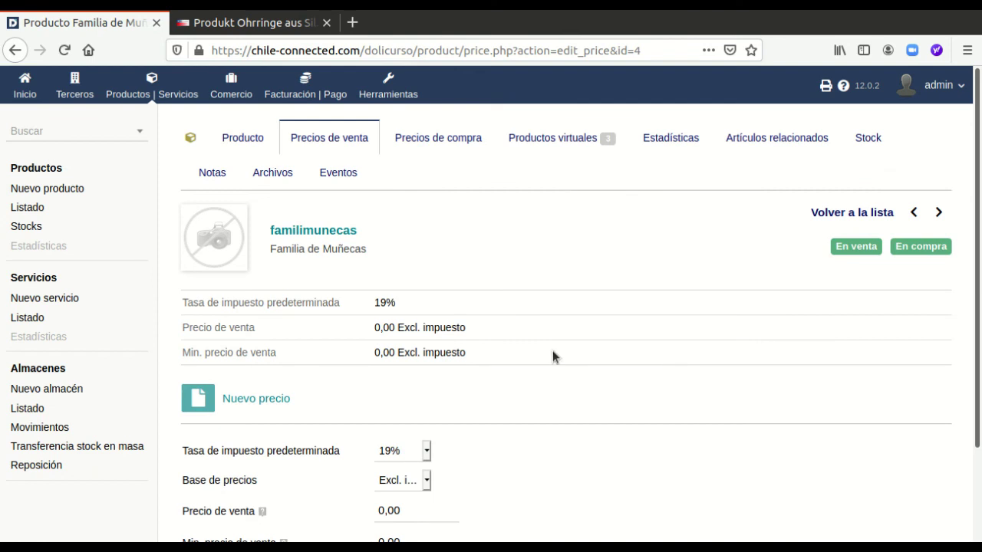
scroll(552, 353, down, 3)
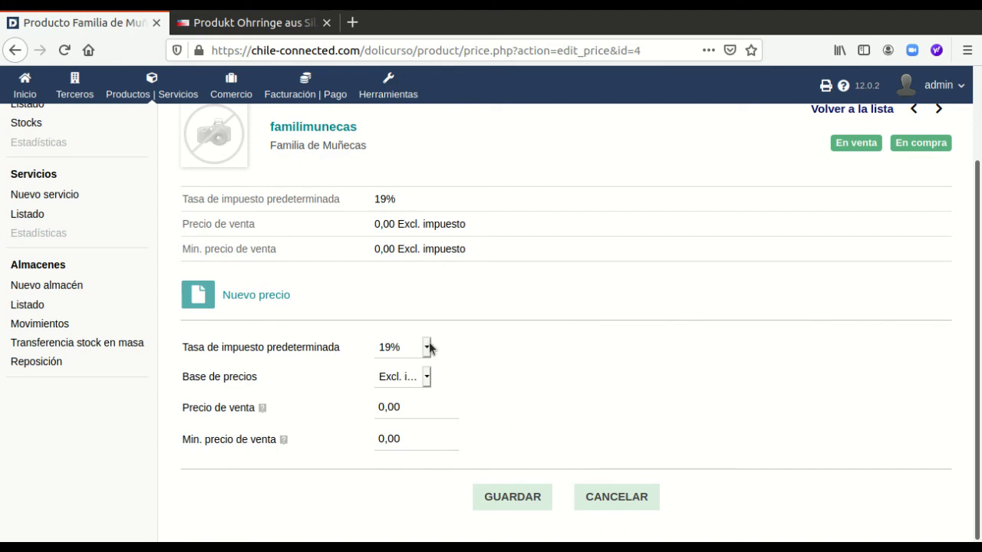
click(411, 446)
key(ctrl+a)
text(85000)
Set the Precio de venta of Familia de Muñecas to 90000 and save the new price.
click(423, 407)
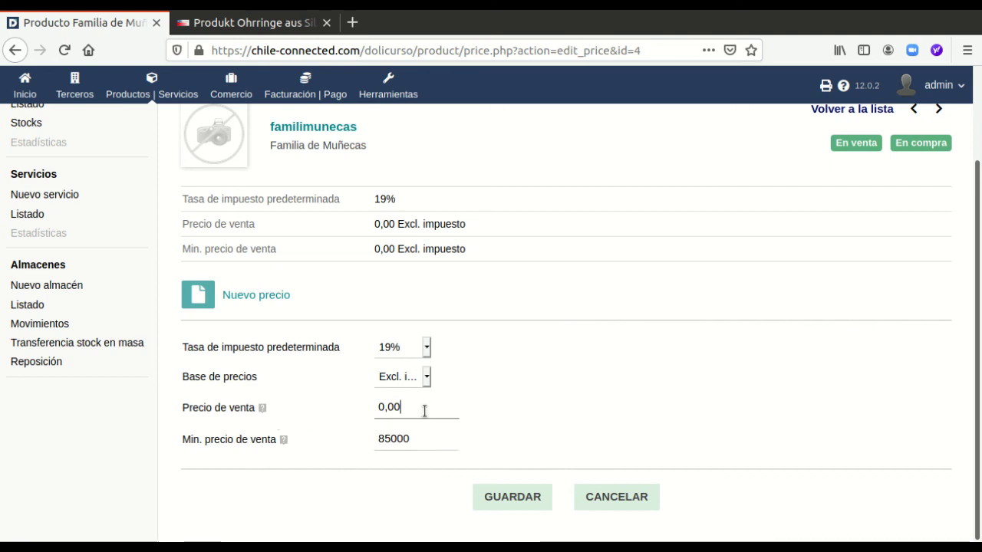
key(ctrl+a)
text(90000)
click(500, 496)
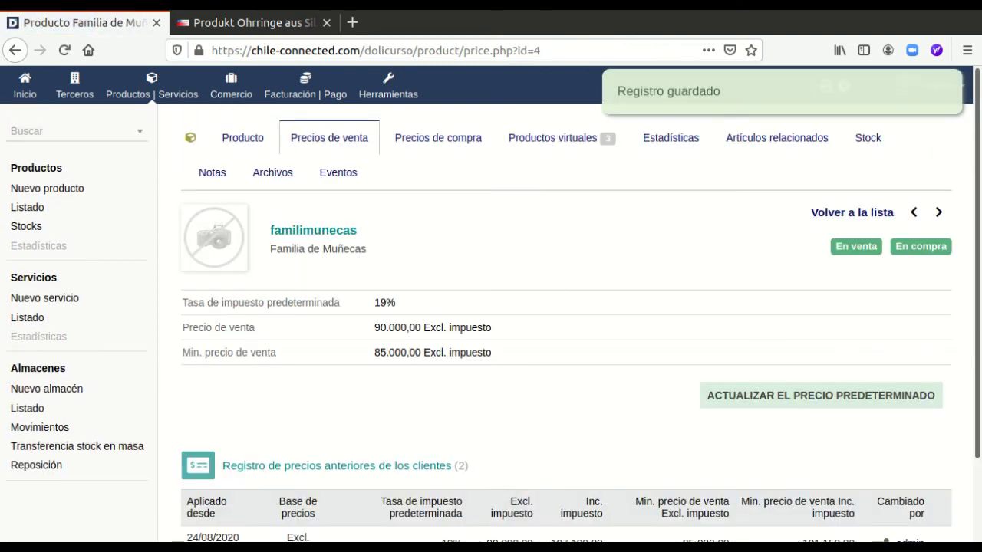
Review the component list of Familia de Muñecas and its total purchase and sale prices.
click(541, 138)
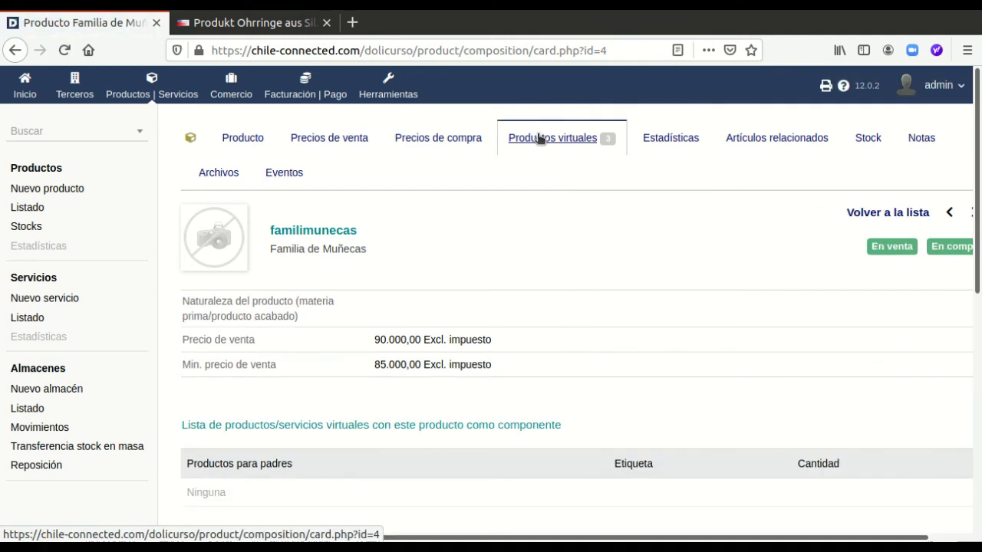
scroll(537, 138, down, 5)
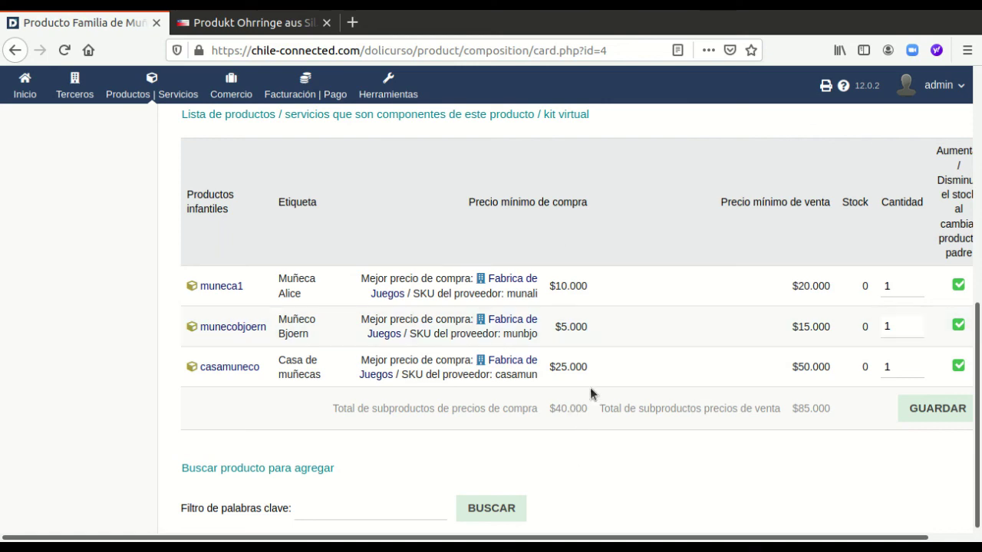
scroll(386, 145, up, 5)
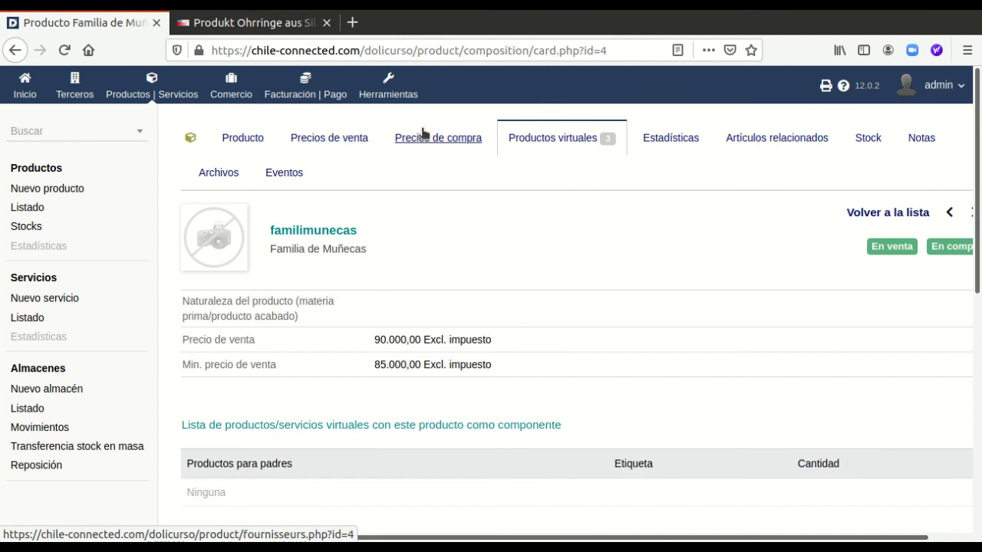
Start adding a purchase price for Familia de Muñecas and enter todoskit as the SKU del proveedor.
click(423, 135)
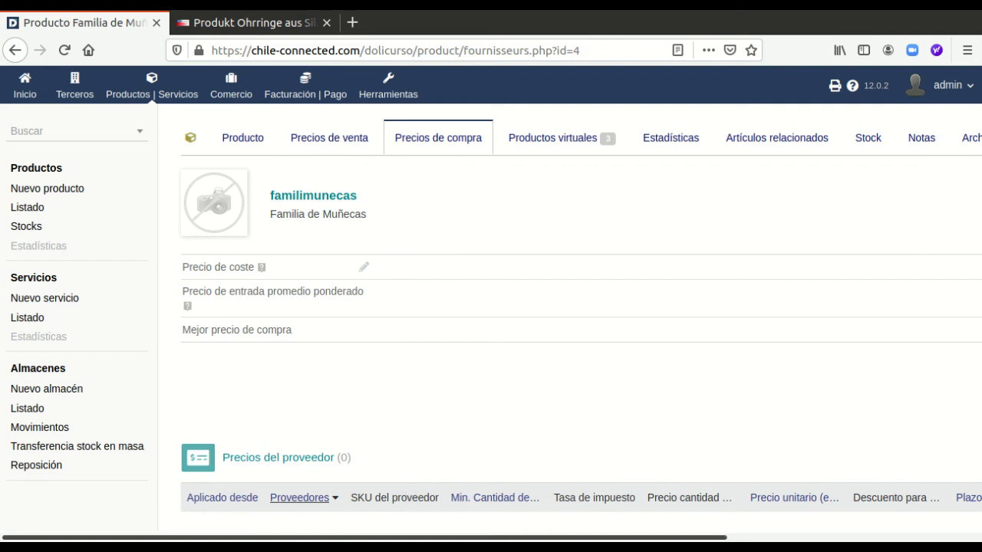
click(931, 540)
click(888, 373)
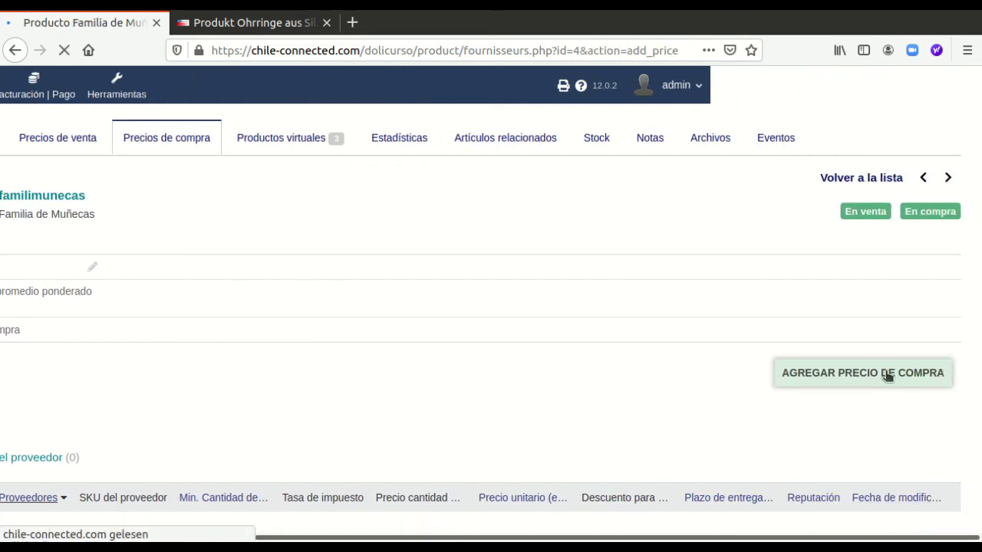
scroll(591, 385, down, 1)
scroll(592, 386, down, 3)
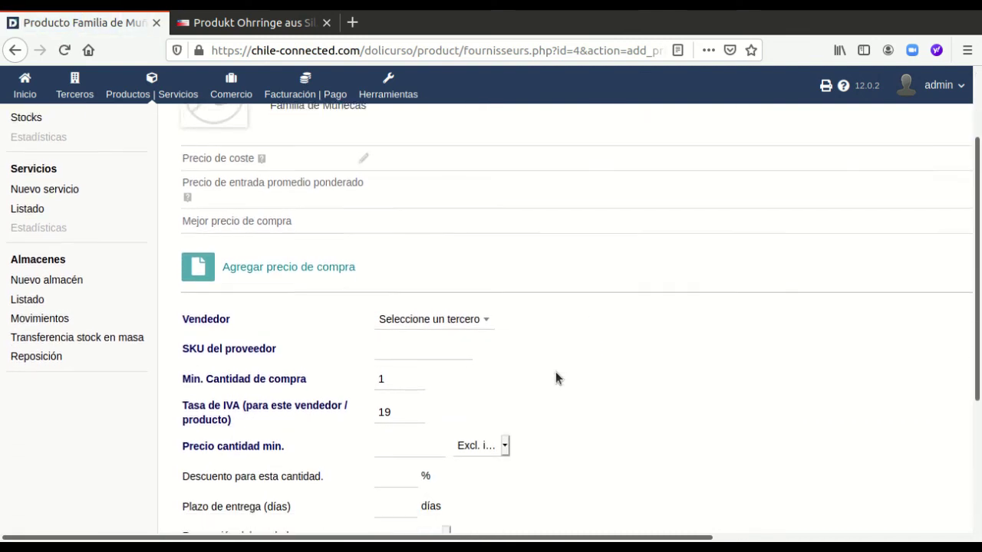
click(395, 289)
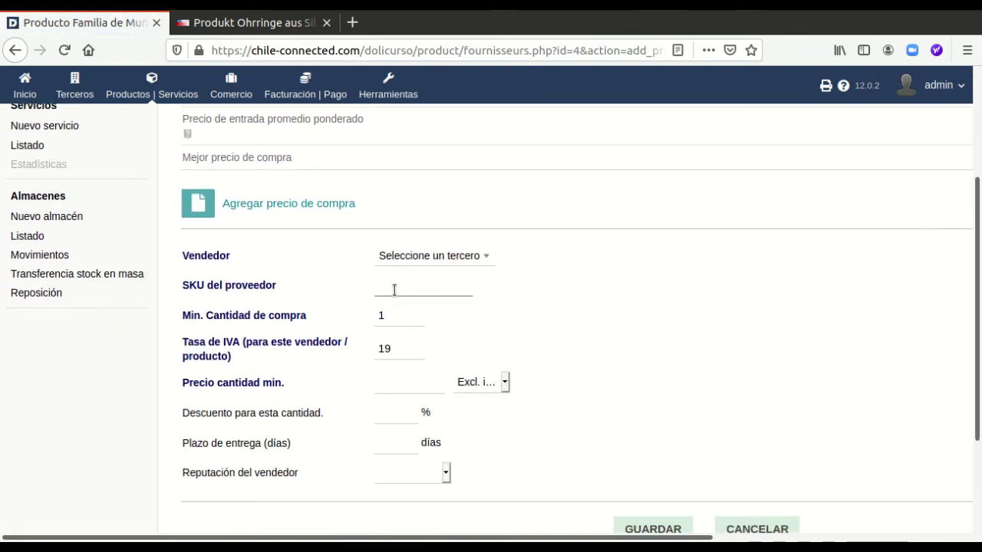
text(todoskit)
Set the Precio cantidad min. of the new purchase price to 40000 and try to save it.
scroll(418, 376, down, 1)
click(419, 336)
text(40000)
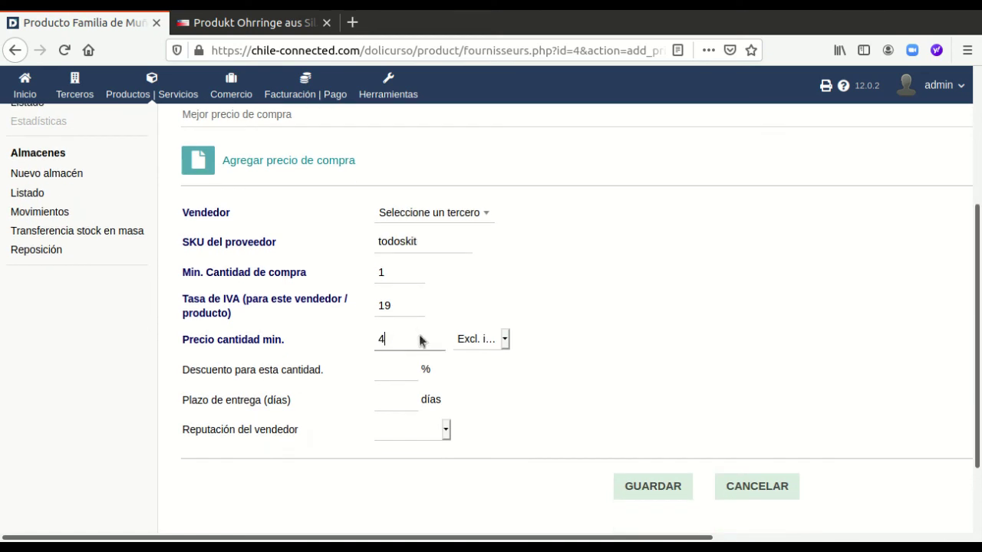
click(636, 493)
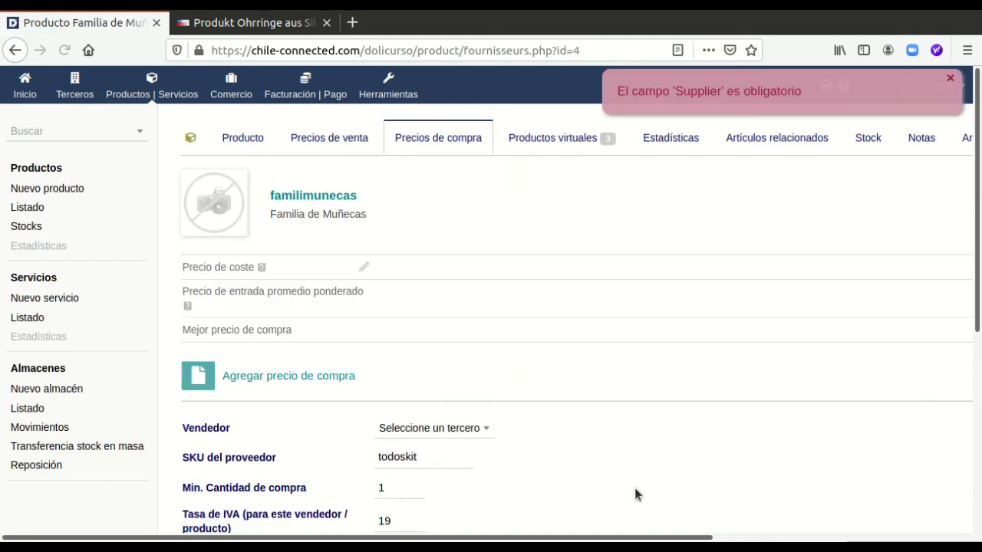
Choose Fabrica de Juegos as the Vendedor of the purchase price and save it.
scroll(505, 449, down, 2)
scroll(504, 449, down, 2)
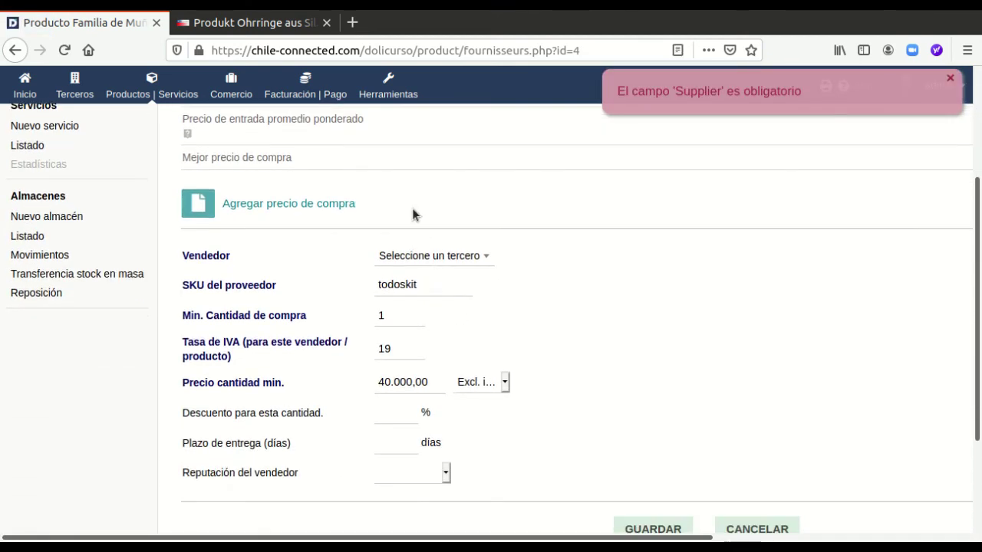
click(415, 256)
click(404, 331)
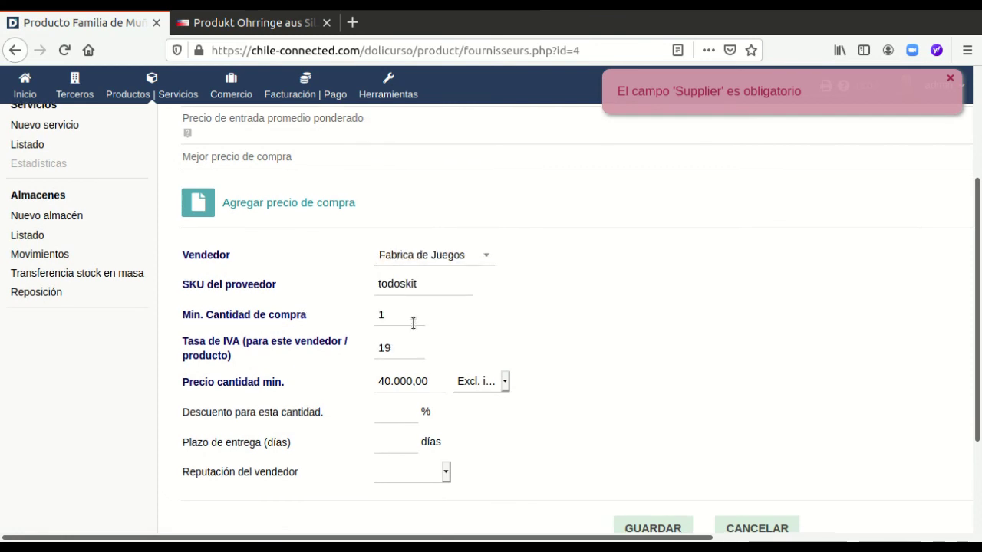
scroll(653, 398, down, 3)
click(653, 394)
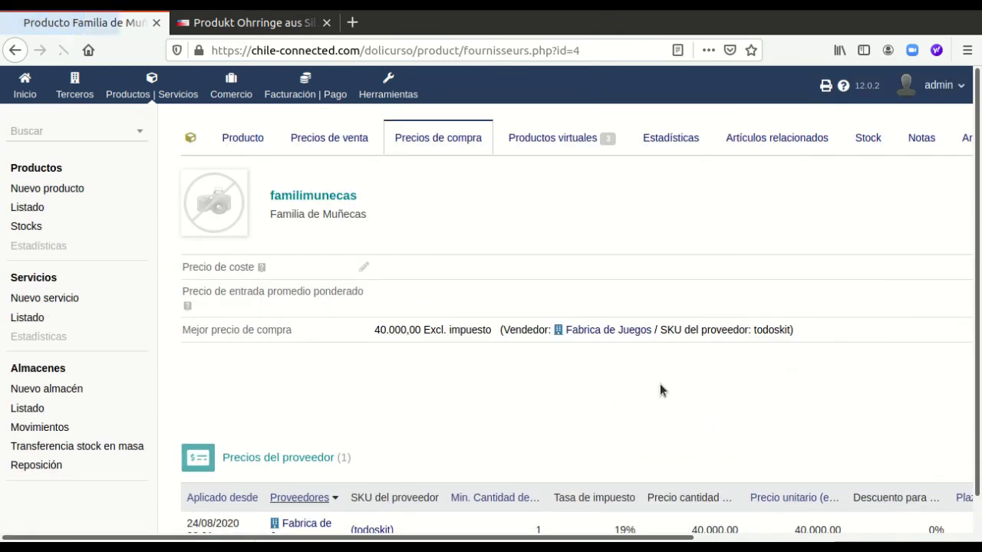